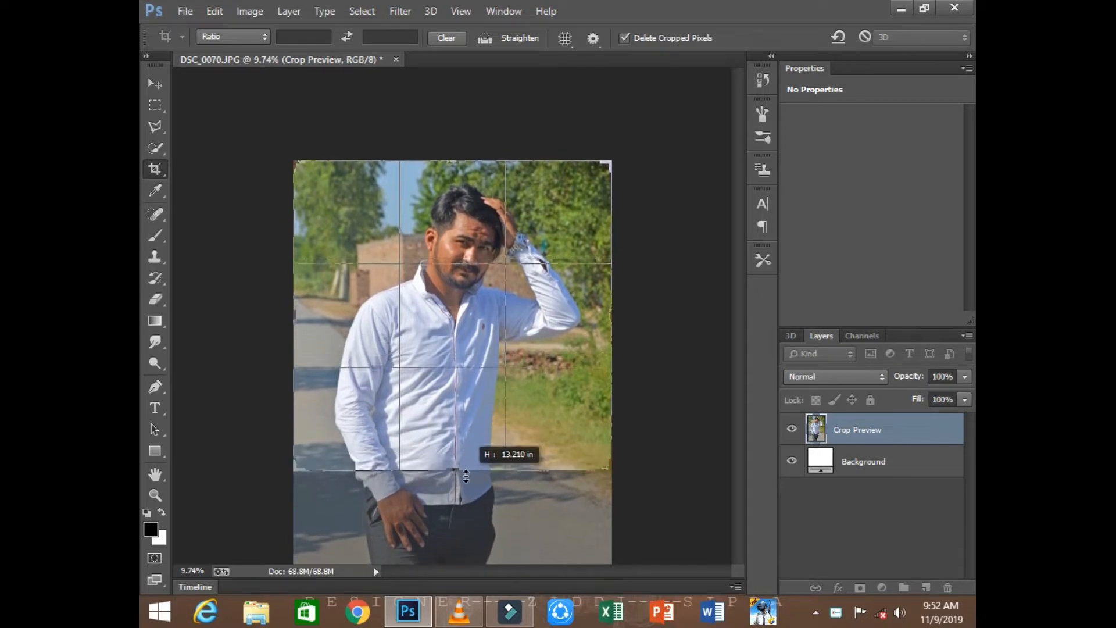
Crop the photo just below the shirt's hem area, removing the trousers, and trim a further thin strip off the bottom edge
double_click(474, 429)
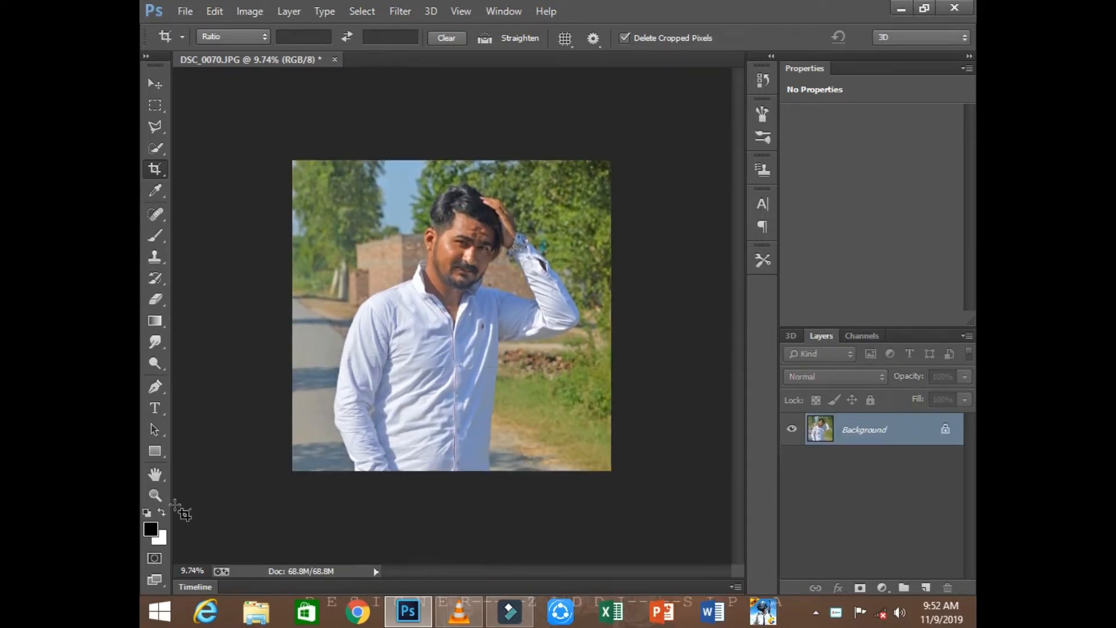
click(155, 495)
click(471, 409)
right_click(471, 409)
click(491, 423)
drag(447, 532, 497, 553)
click(156, 169)
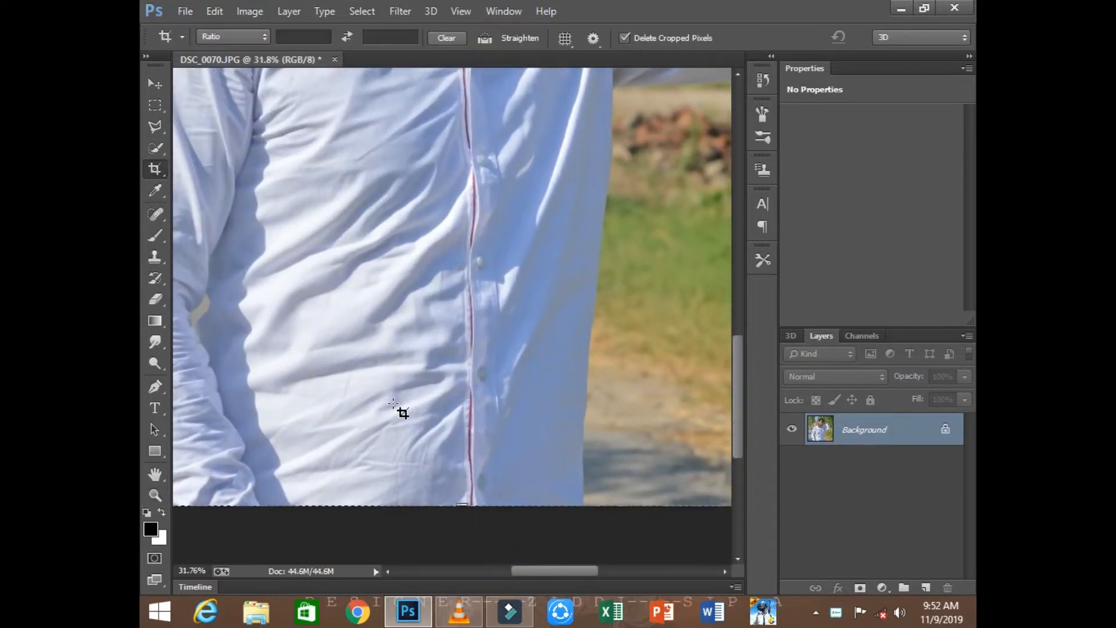
drag(465, 506, 471, 477)
drag(539, 571, 517, 568)
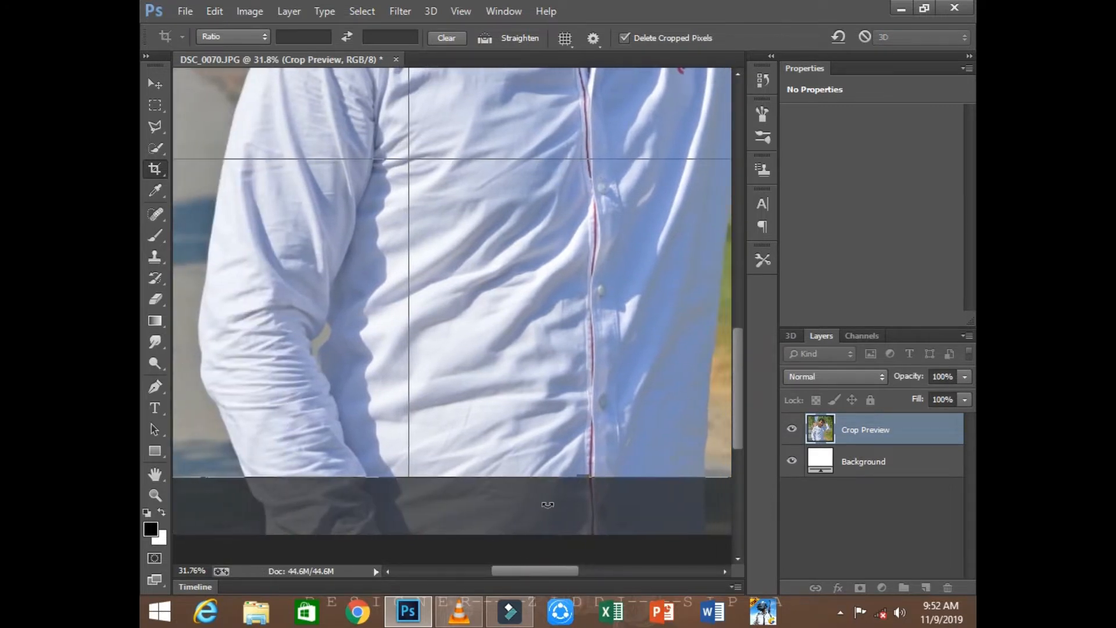
mouse_move(580, 477)
mouse_down()
mouse_move(585, 455)
mouse_move(599, 477)
mouse_up()
key(Return)
Open the Camera Raw filter and set Clarity to +37, Shadows +49, Blacks +63, Whites -37 and Highlights -41
click(155, 495)
key(ctrl+0)
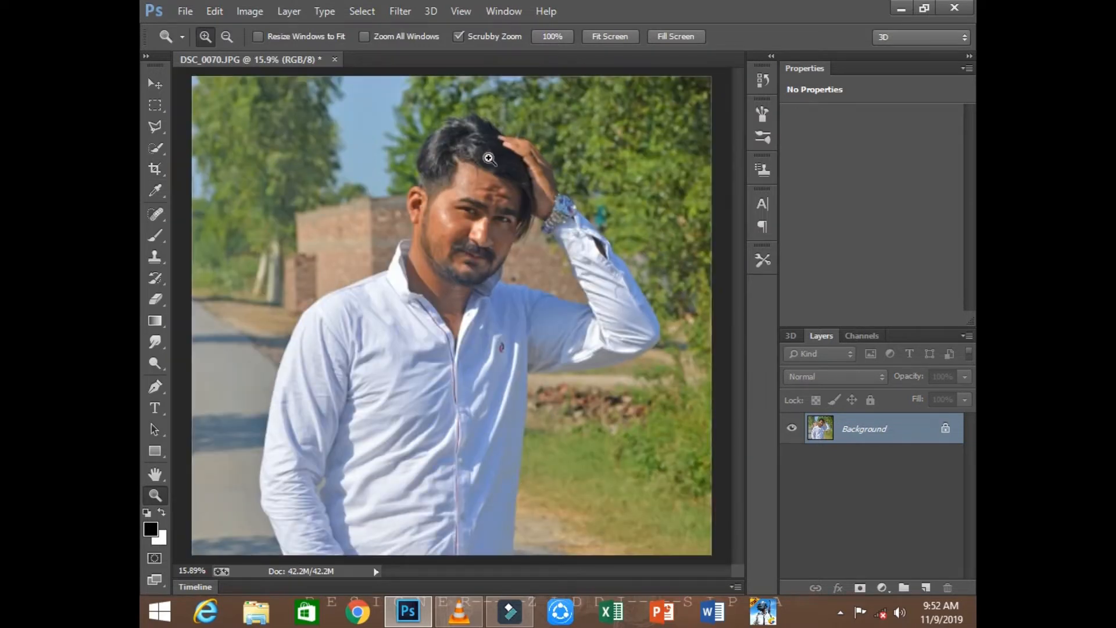
click(400, 11)
click(477, 105)
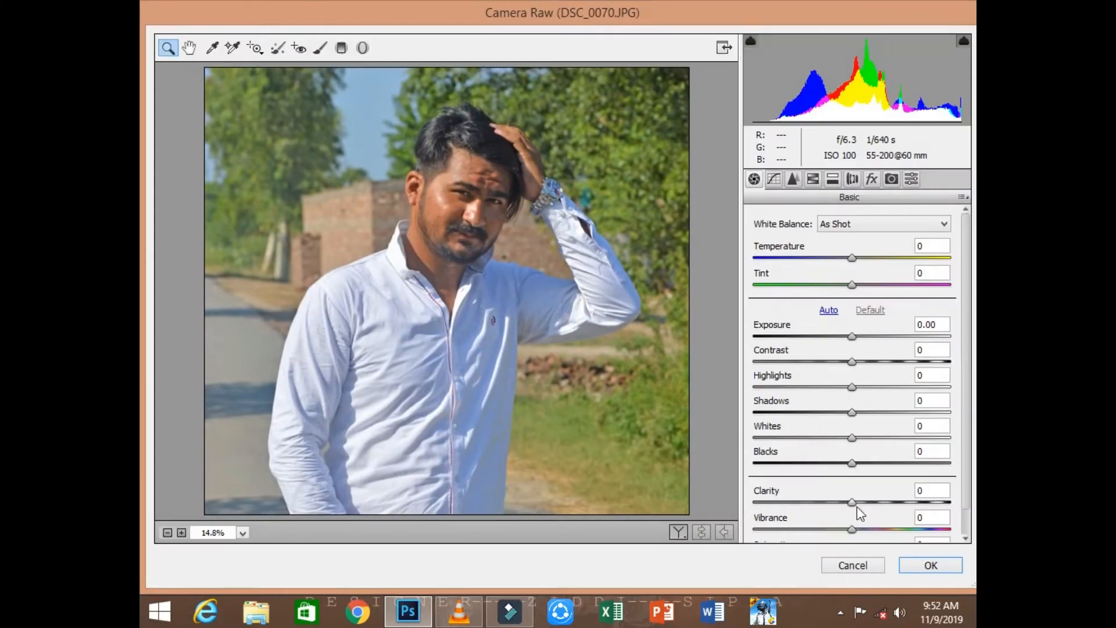
drag(852, 502, 895, 507)
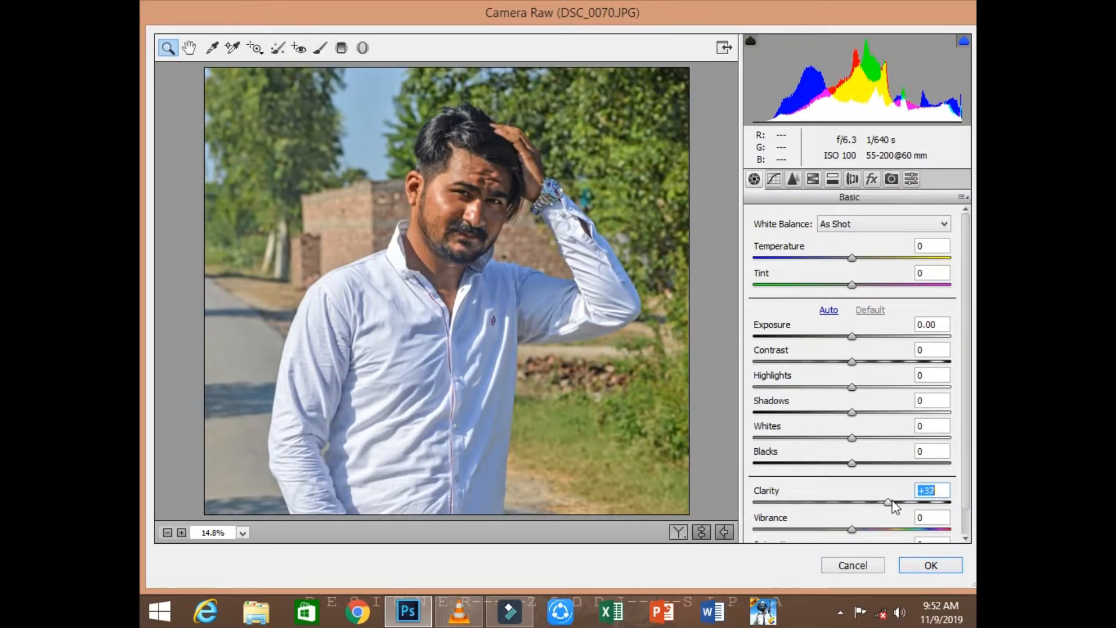
drag(849, 412, 901, 419)
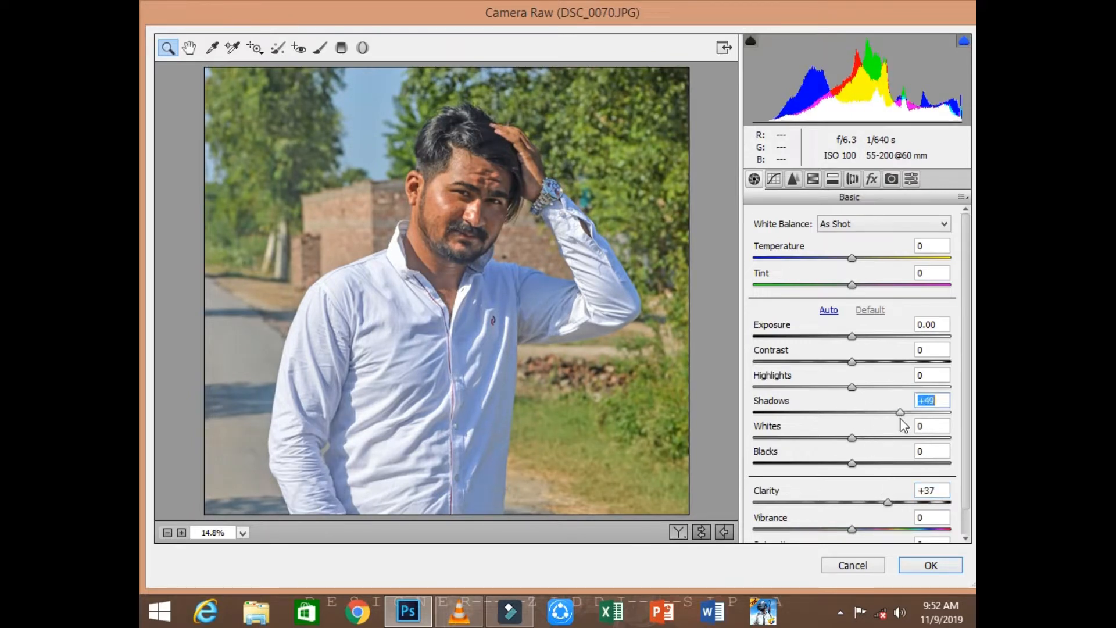
drag(852, 463, 913, 469)
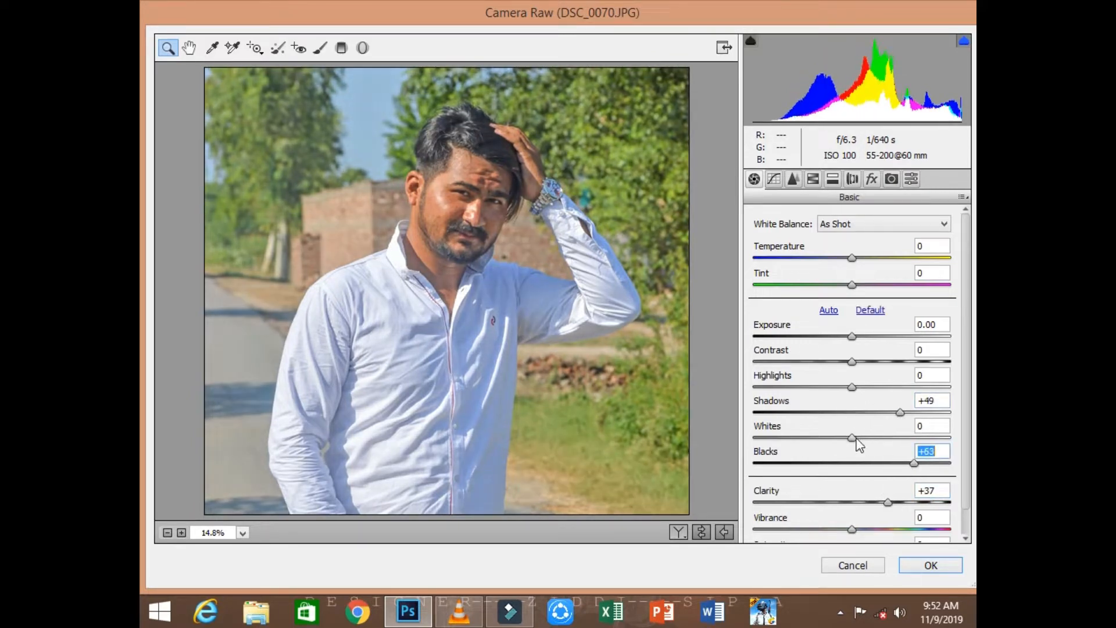
drag(852, 438, 756, 440)
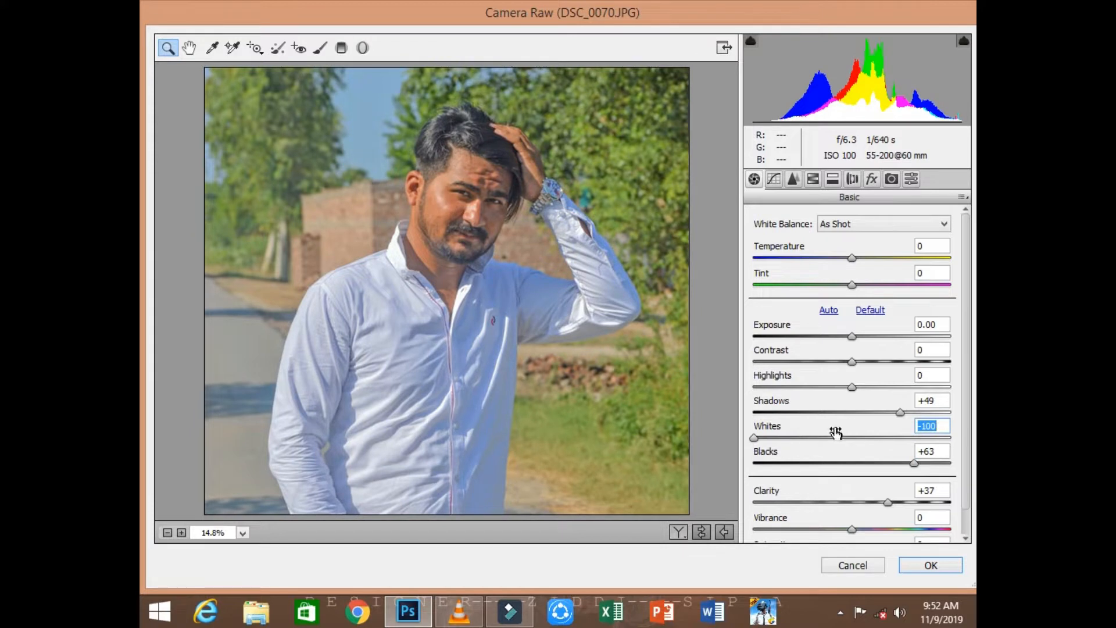
drag(836, 435, 817, 437)
drag(855, 387, 818, 405)
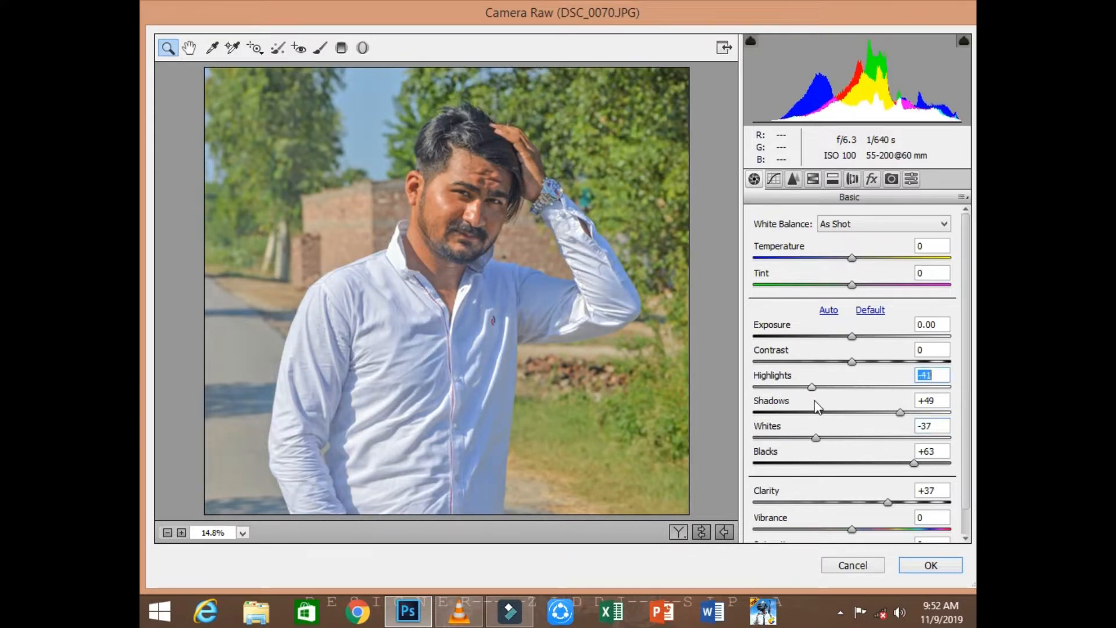
In the HSL adjustments, set the Blues saturation to -48 and the Blues luminance to +32
click(813, 179)
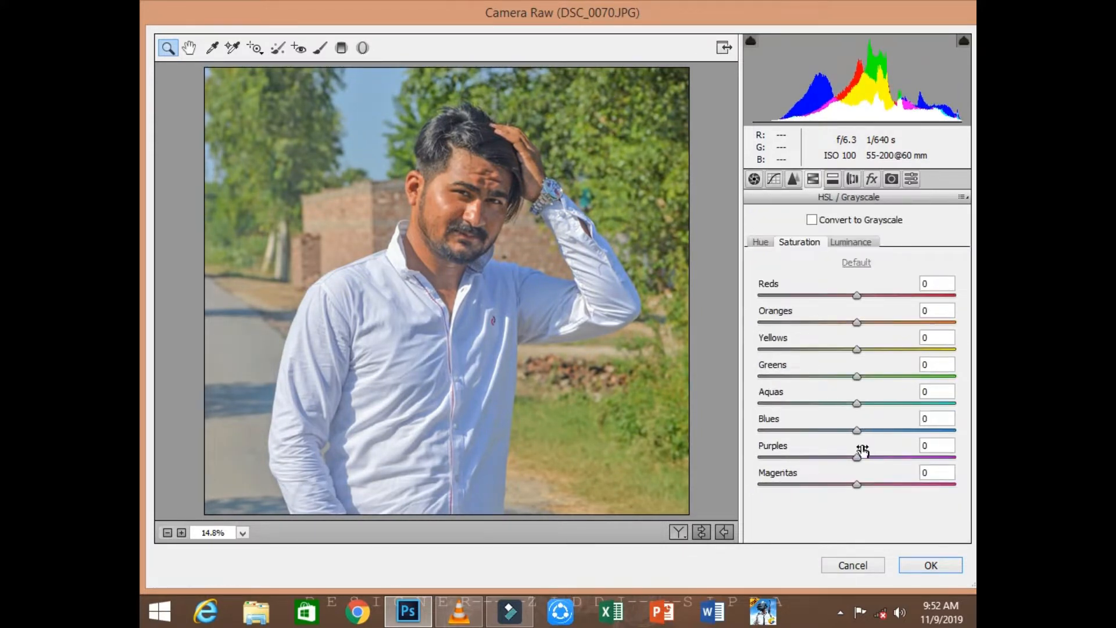
drag(857, 431, 814, 462)
click(850, 242)
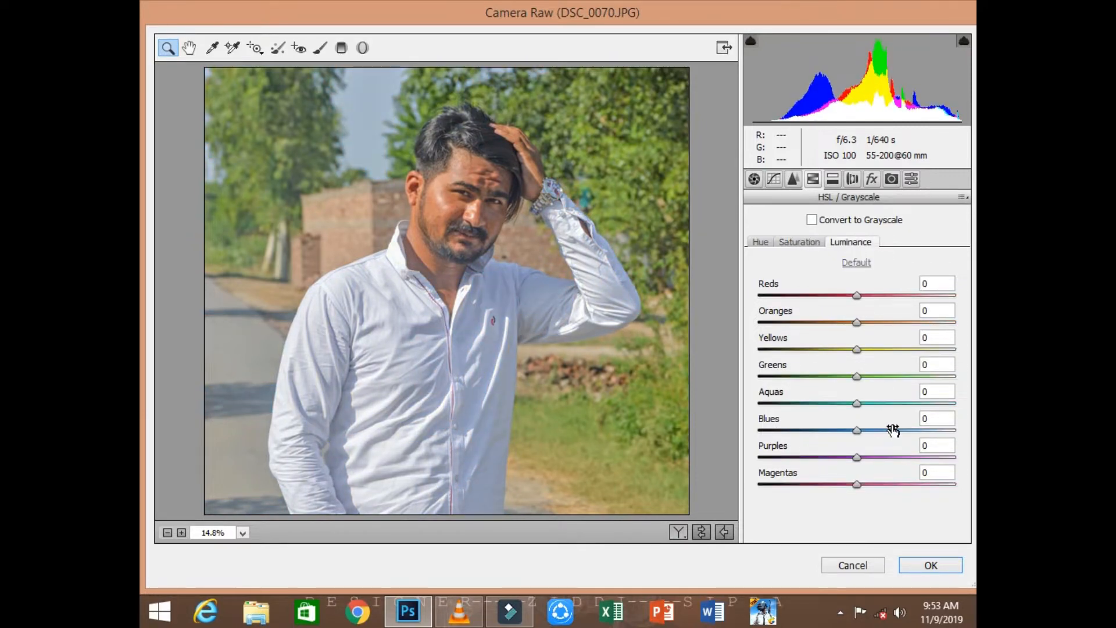
mouse_move(892, 430)
mouse_down()
mouse_move(914, 430)
mouse_move(890, 433)
mouse_up()
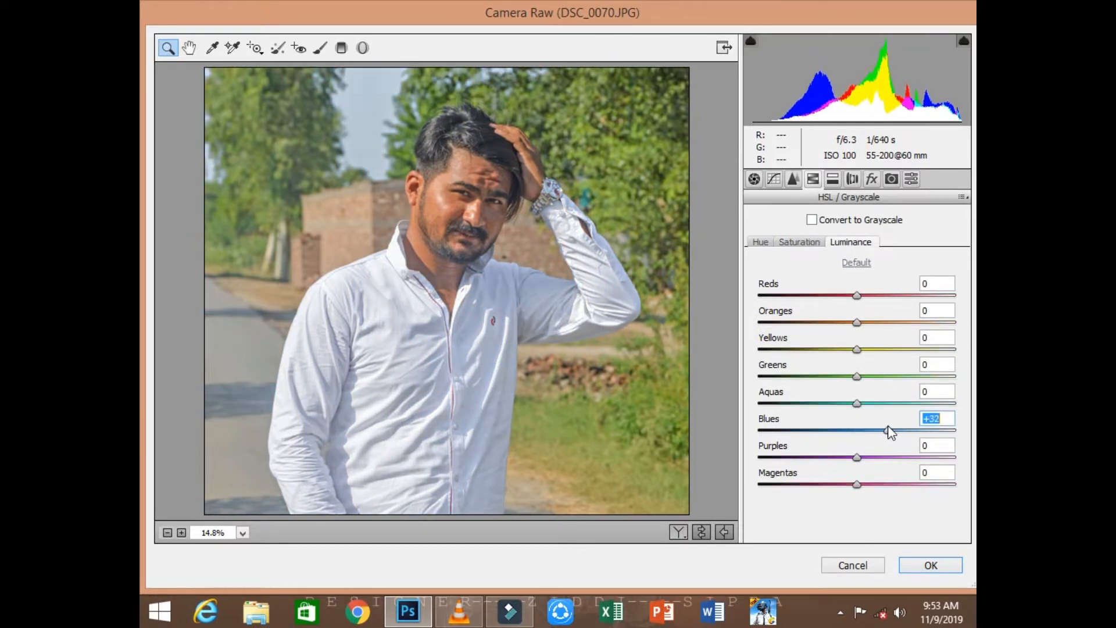
Try adjusting the luminance, saturation and hue of the Oranges, and apply the Camera Raw filter
mouse_move(858, 323)
mouse_down()
mouse_move(874, 326)
mouse_move(861, 324)
mouse_up()
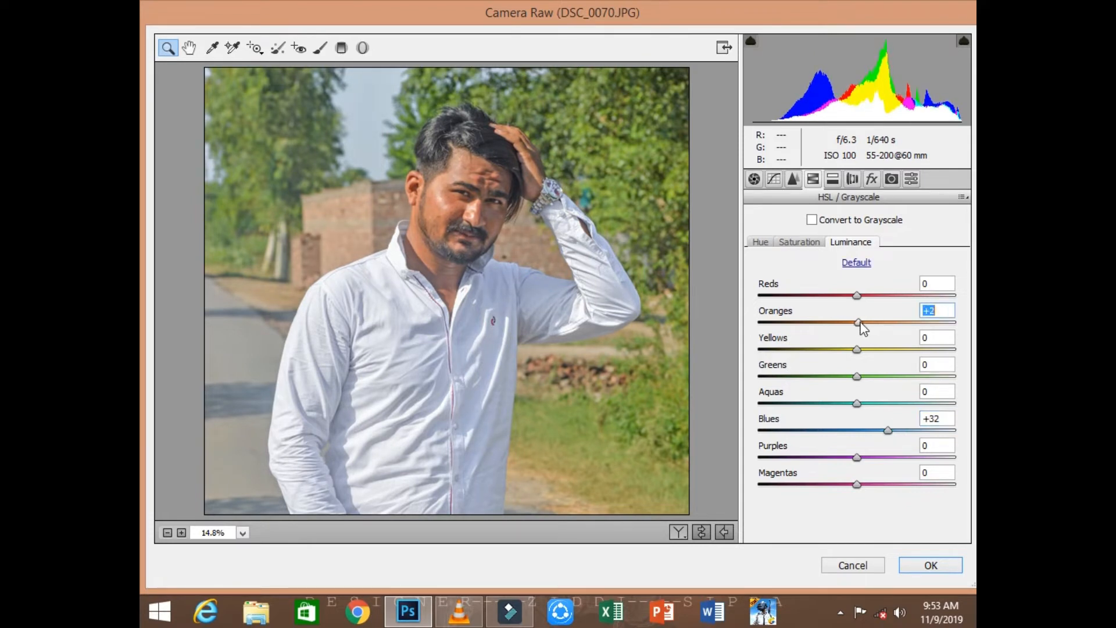
click(802, 243)
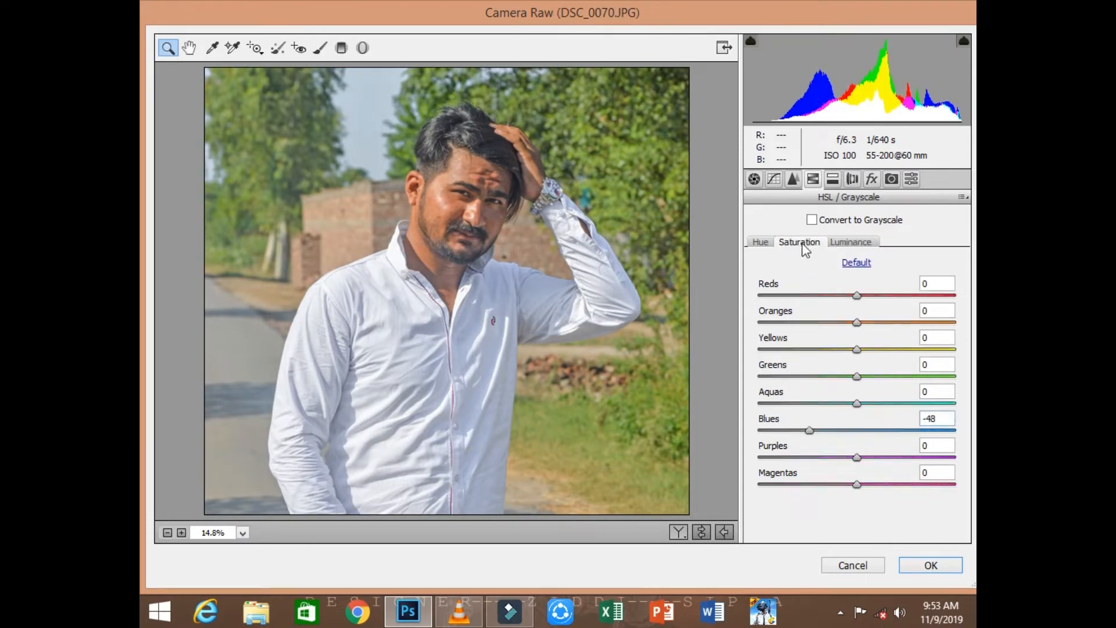
drag(858, 323, 842, 318)
click(858, 243)
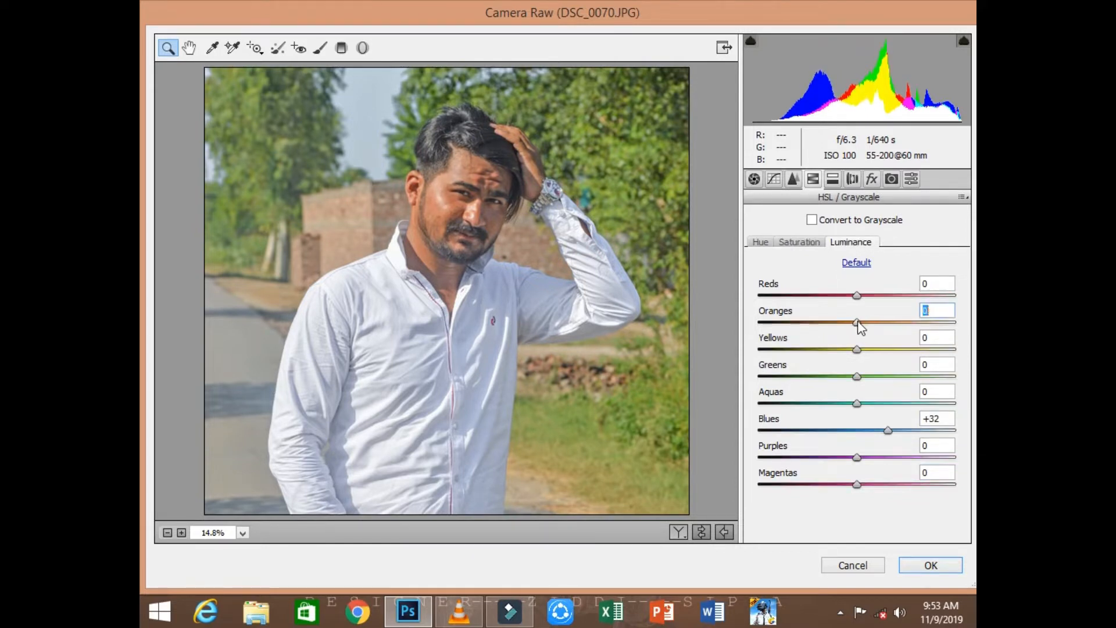
click(761, 243)
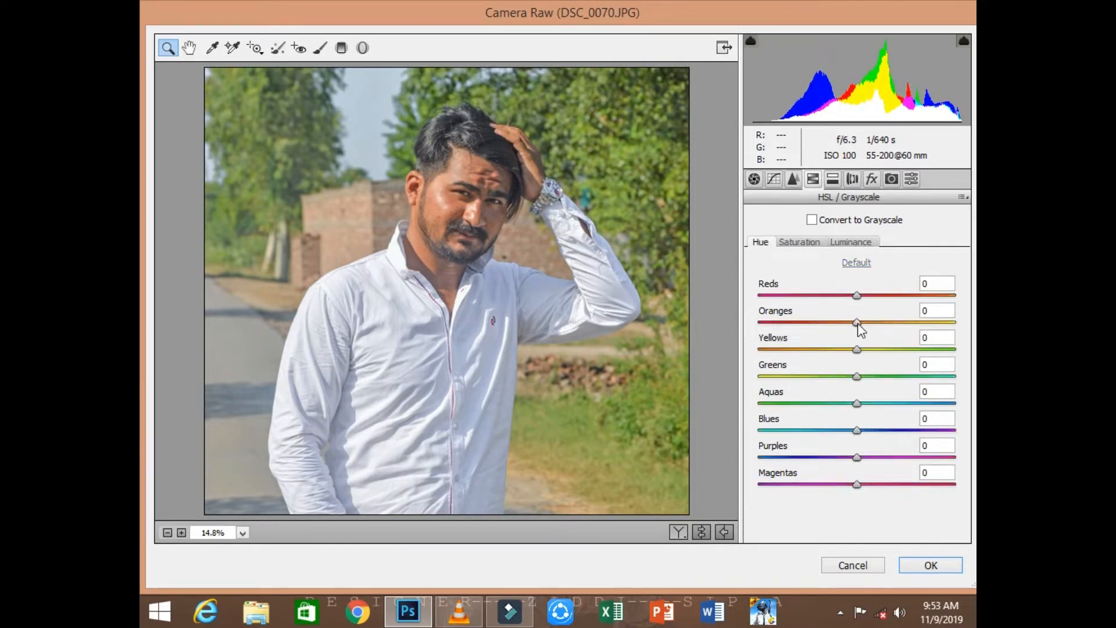
drag(876, 333, 854, 332)
click(929, 565)
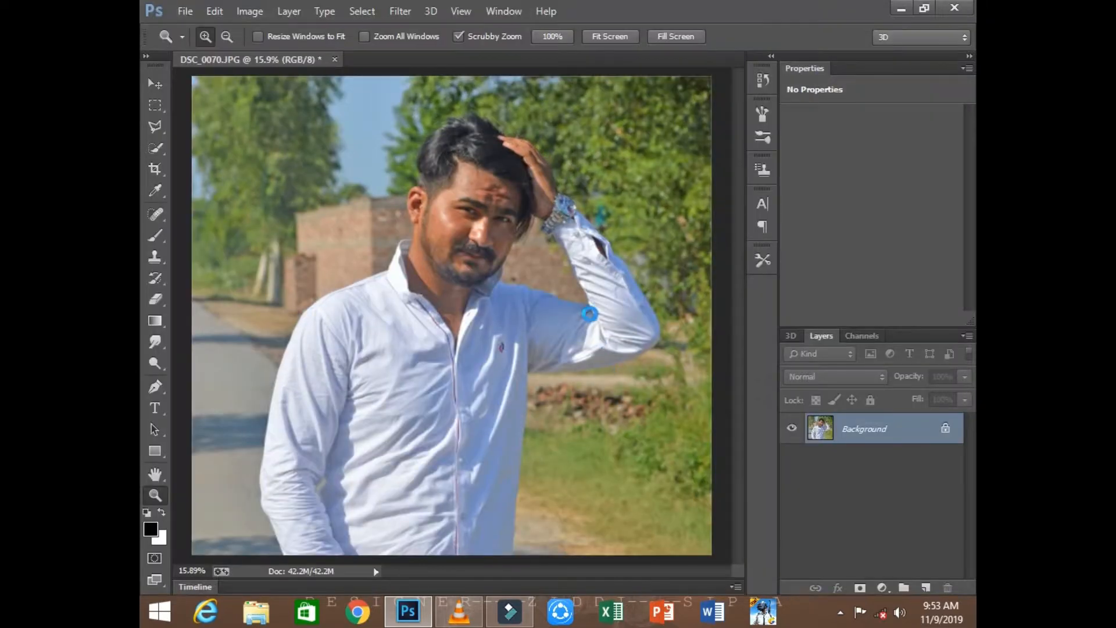
Duplicate the Background layer and use Quick Selection to select the man's hair, face and raised hand on the copy
drag(866, 429, 926, 587)
drag(475, 186, 522, 231)
scroll(375, 195, up, 3)
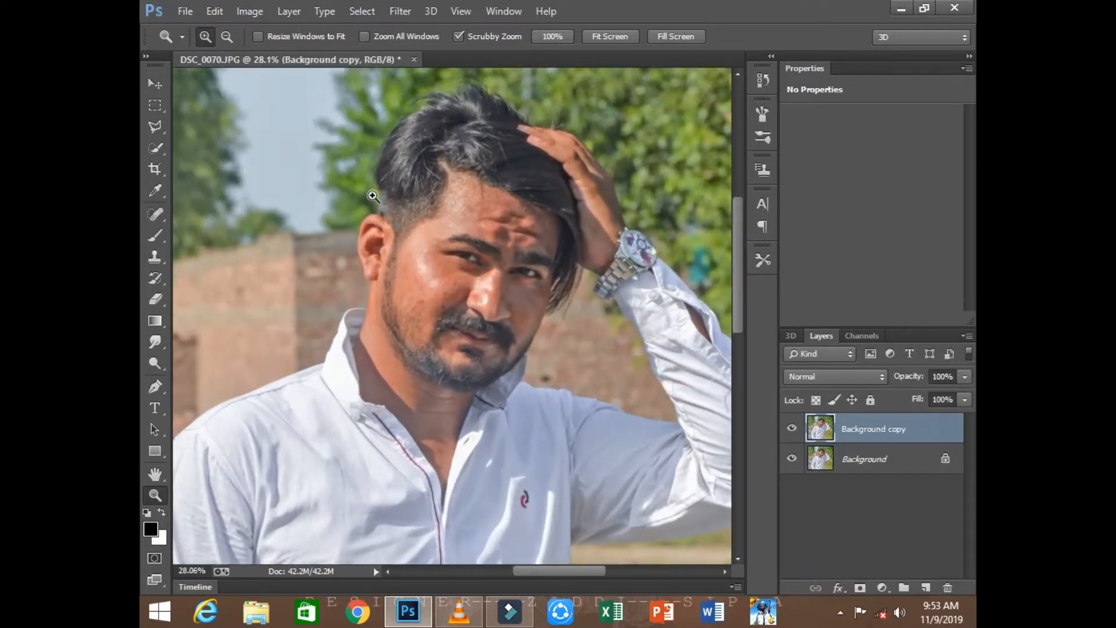
drag(450, 203, 480, 243)
click(156, 148)
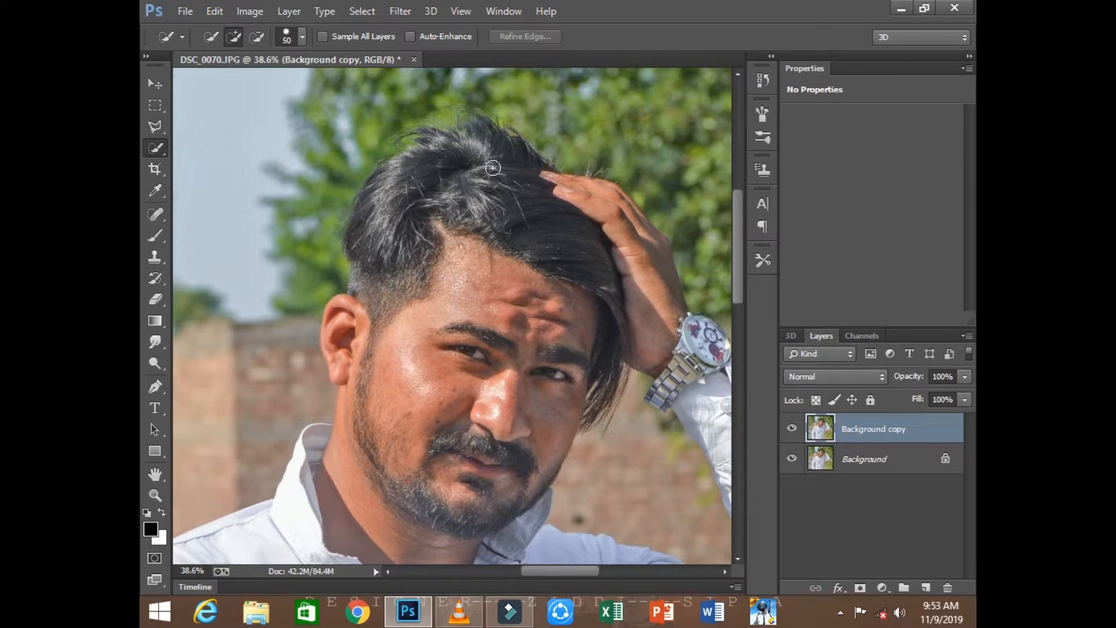
mouse_move(493, 168)
mouse_down()
mouse_move(500, 247)
mouse_move(480, 152)
mouse_move(417, 203)
mouse_move(417, 316)
mouse_move(371, 240)
mouse_move(375, 201)
mouse_move(392, 179)
mouse_move(442, 172)
mouse_move(443, 155)
mouse_move(474, 199)
mouse_move(546, 247)
mouse_move(564, 199)
mouse_move(604, 215)
mouse_move(645, 324)
mouse_up()
mouse_move(644, 260)
mouse_down()
mouse_move(534, 296)
mouse_move(410, 385)
mouse_move(381, 486)
mouse_move(404, 483)
mouse_move(417, 466)
mouse_move(370, 361)
mouse_move(349, 346)
mouse_move(331, 438)
mouse_move(312, 435)
mouse_move(280, 511)
mouse_up()
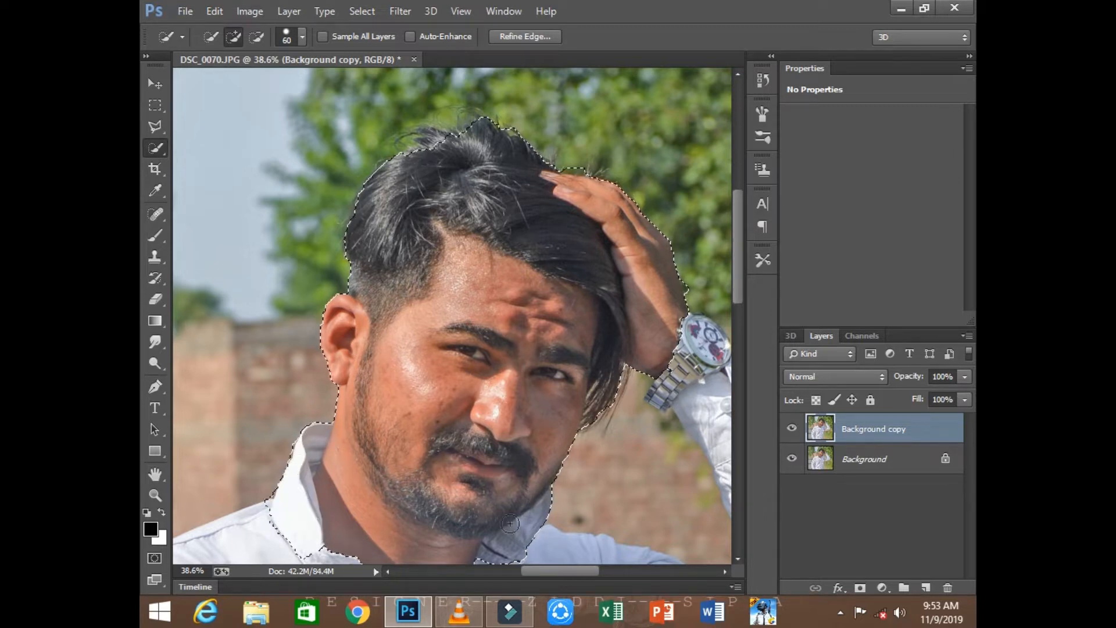
Extend the selection over the collar, upper shirt, raised sleeve and wristwatch
drag(509, 524, 549, 556)
scroll(570, 544, down, 2)
drag(555, 486, 399, 511)
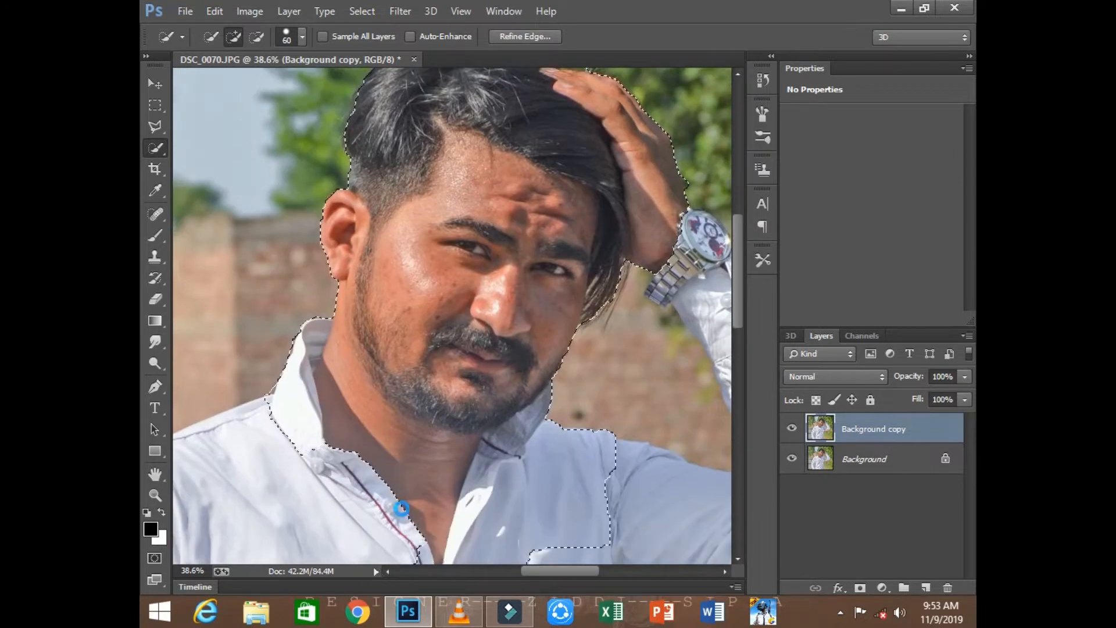
drag(324, 469, 369, 548)
drag(588, 573, 624, 574)
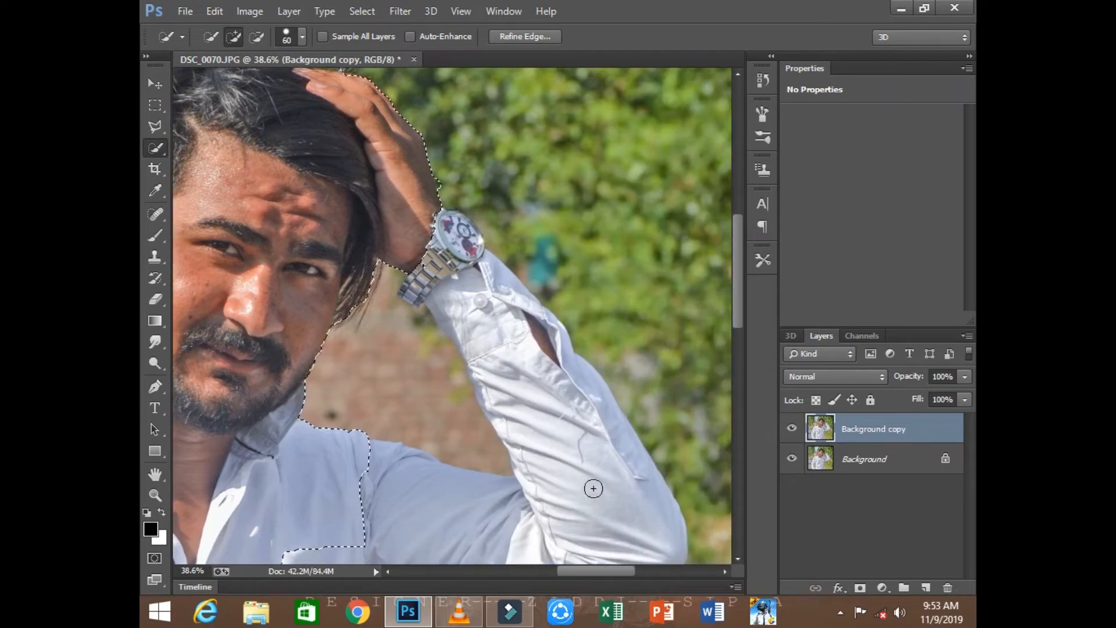
mouse_move(593, 488)
mouse_down()
mouse_move(465, 531)
mouse_move(479, 493)
mouse_up()
mouse_move(459, 250)
mouse_down()
mouse_move(473, 246)
mouse_move(458, 230)
mouse_move(463, 240)
mouse_up()
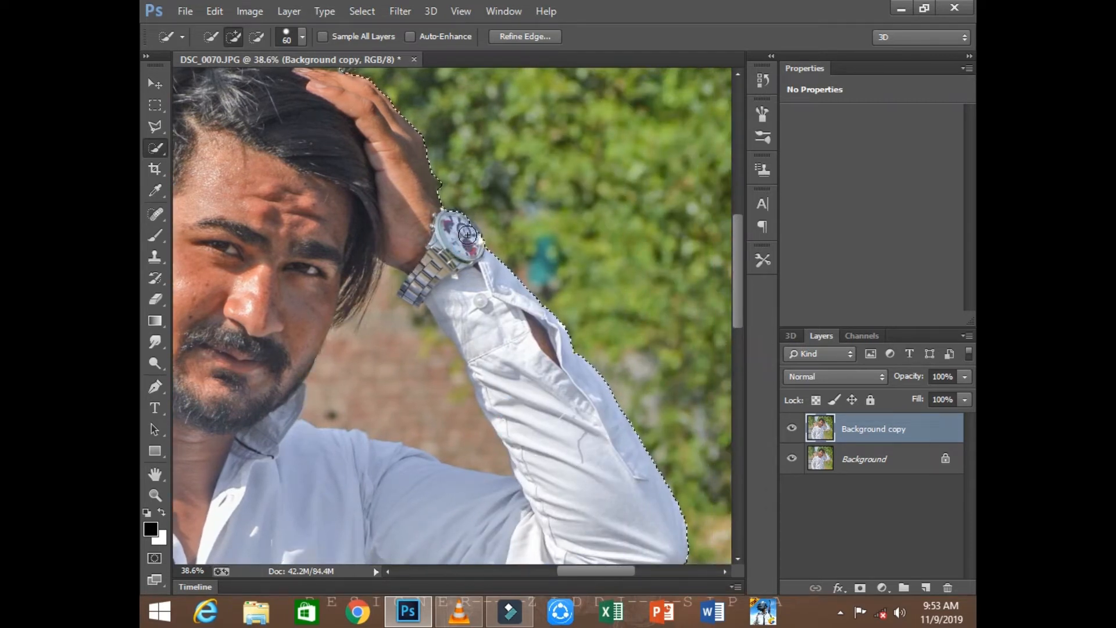
Add the underside of the raised sleeve and the adjoining half of the shirt front, down to the photo's lower edge, to the selection
scroll(516, 411, down, 3)
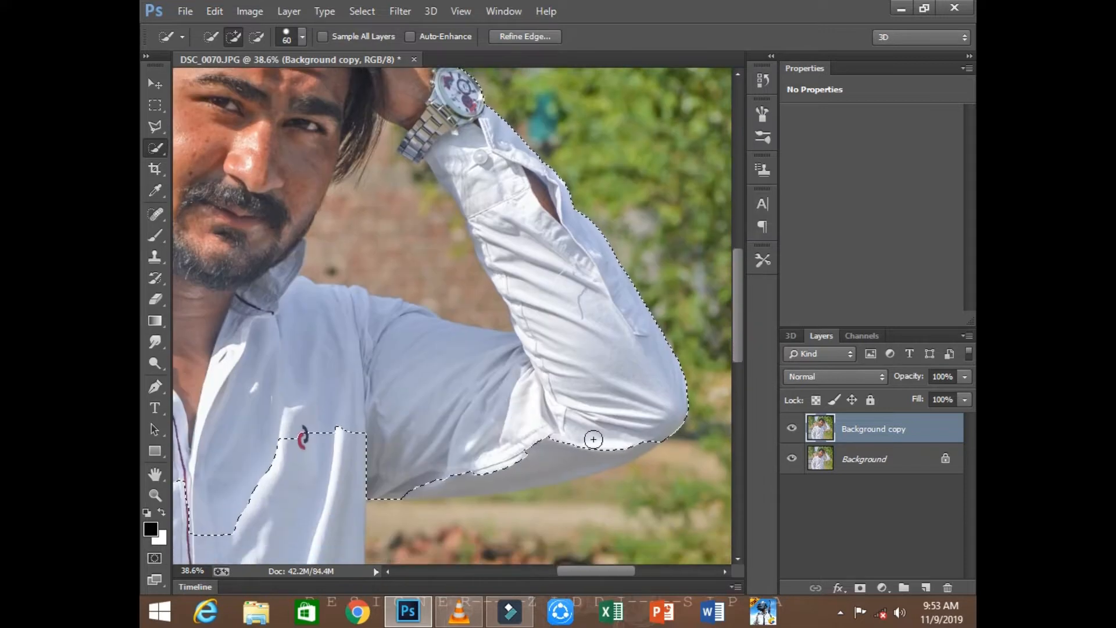
drag(272, 525, 331, 556)
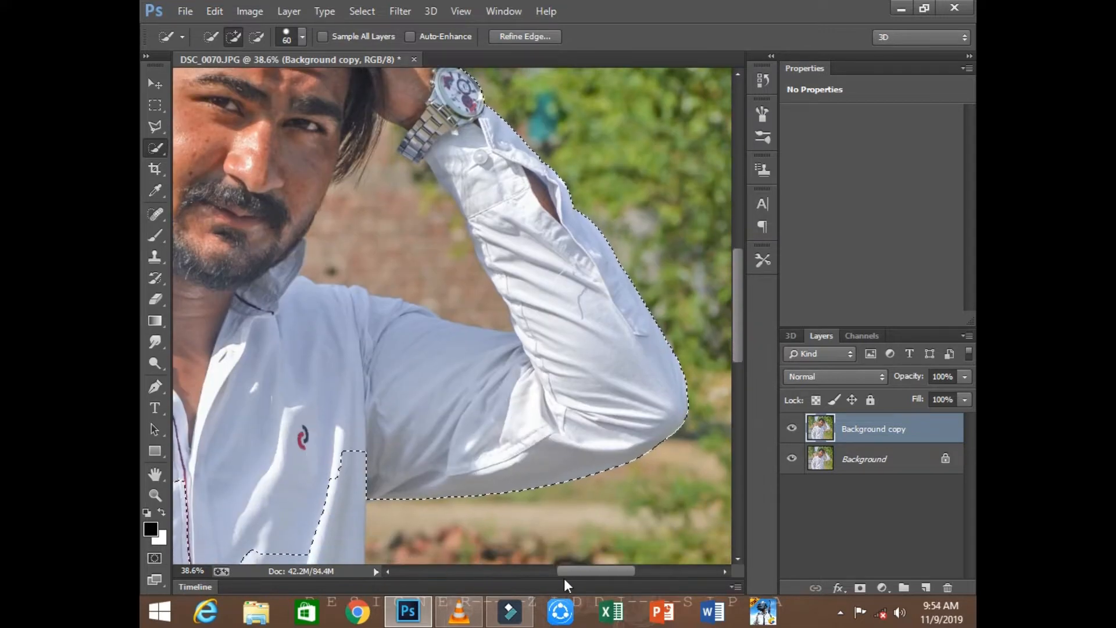
drag(573, 571, 565, 571)
scroll(262, 425, down, 3)
drag(262, 426, 304, 496)
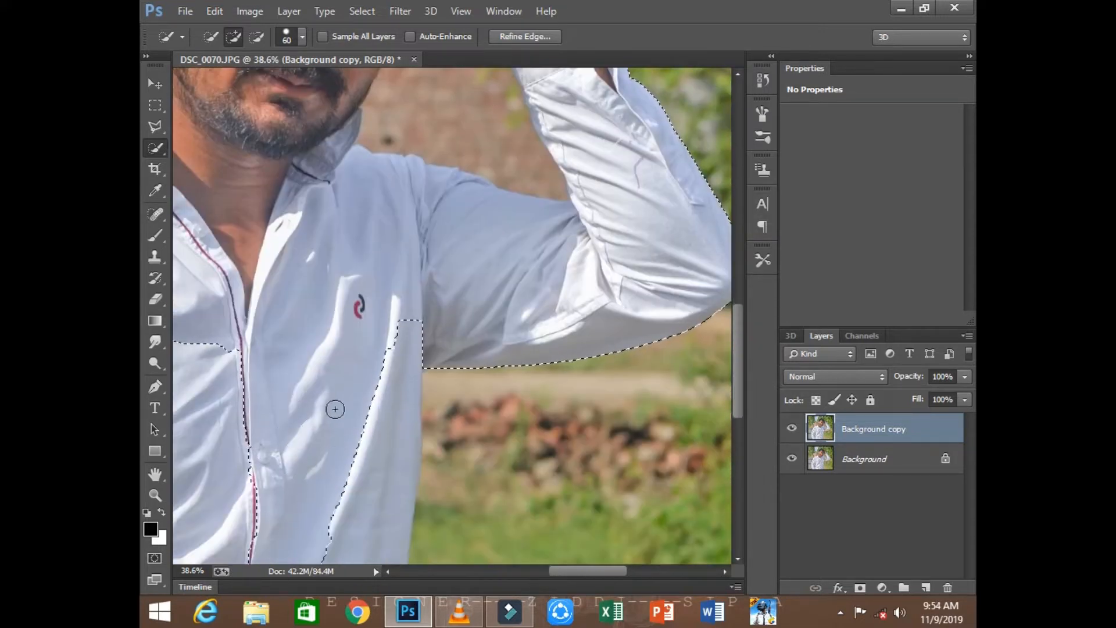
scroll(334, 406, down, 2)
drag(346, 456, 322, 466)
scroll(322, 465, down, 5)
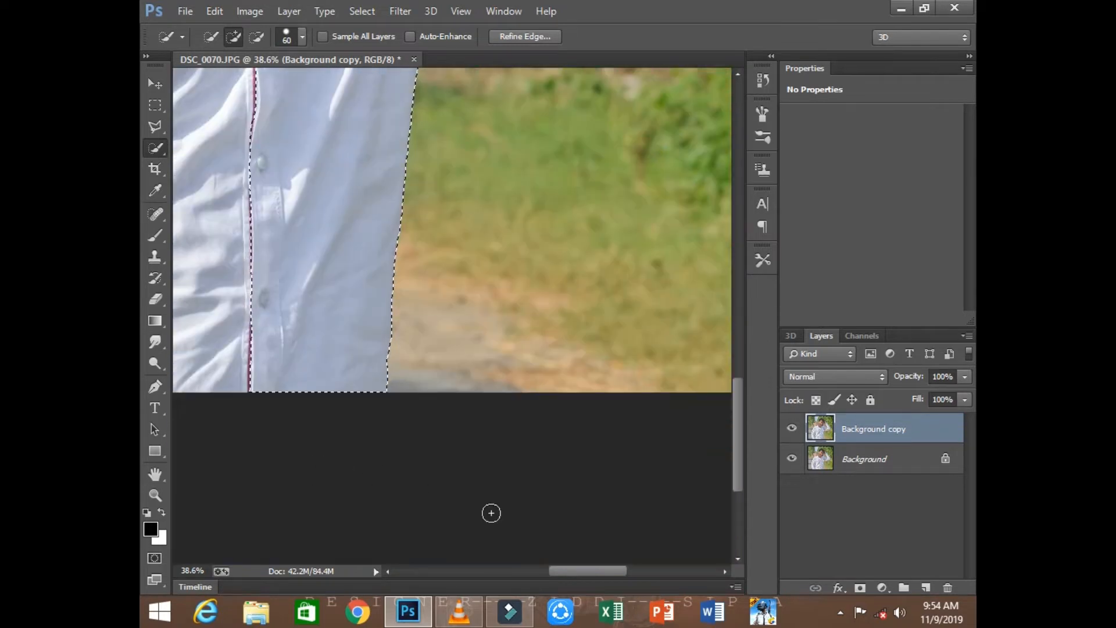
Add the remaining half of the shirt, the lowered arm and its shoulder to the selection
drag(574, 570, 511, 570)
click(368, 212)
scroll(356, 269, up, 4)
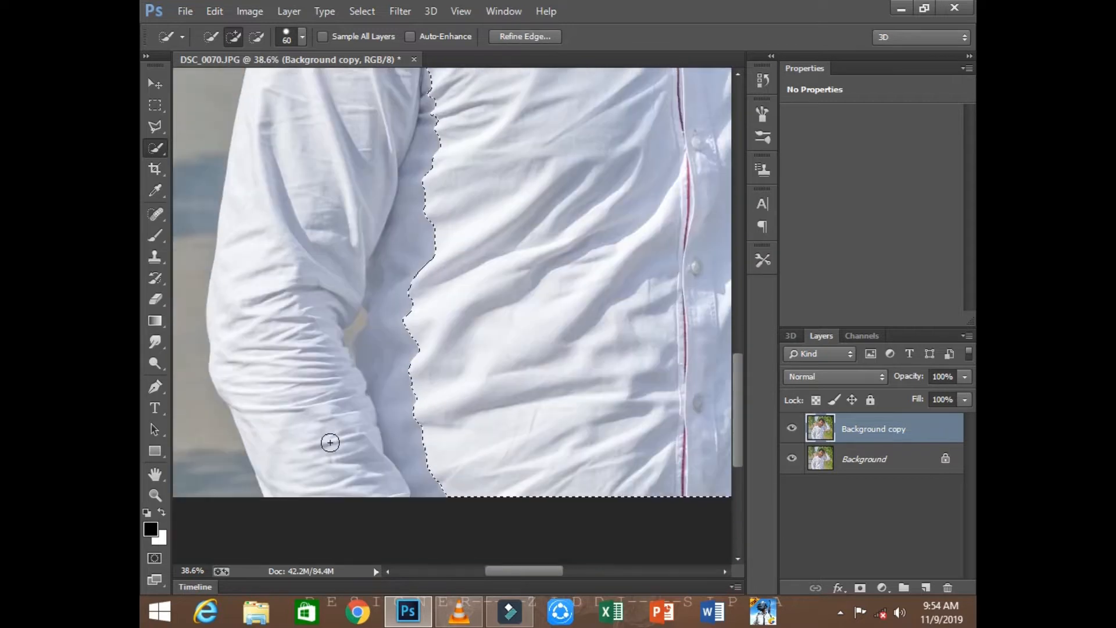
click(329, 402)
scroll(329, 402, up, 5)
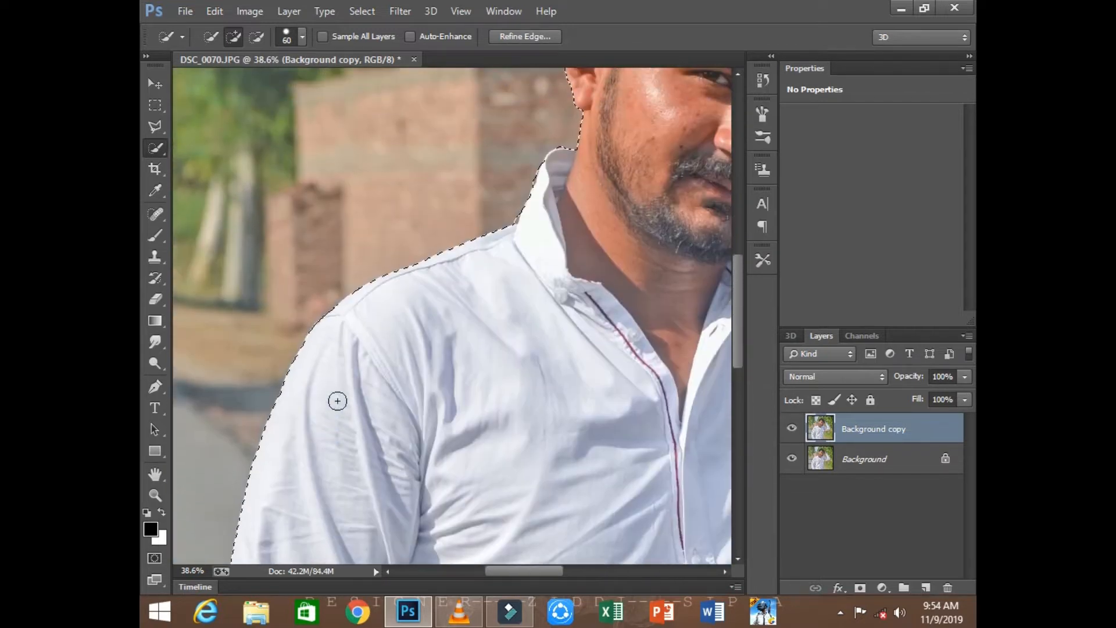
drag(517, 269, 563, 183)
Subtract the small background gap between the lowered sleeve and the shirt from the selection using a size 10 Quick Selection brush
click(154, 494)
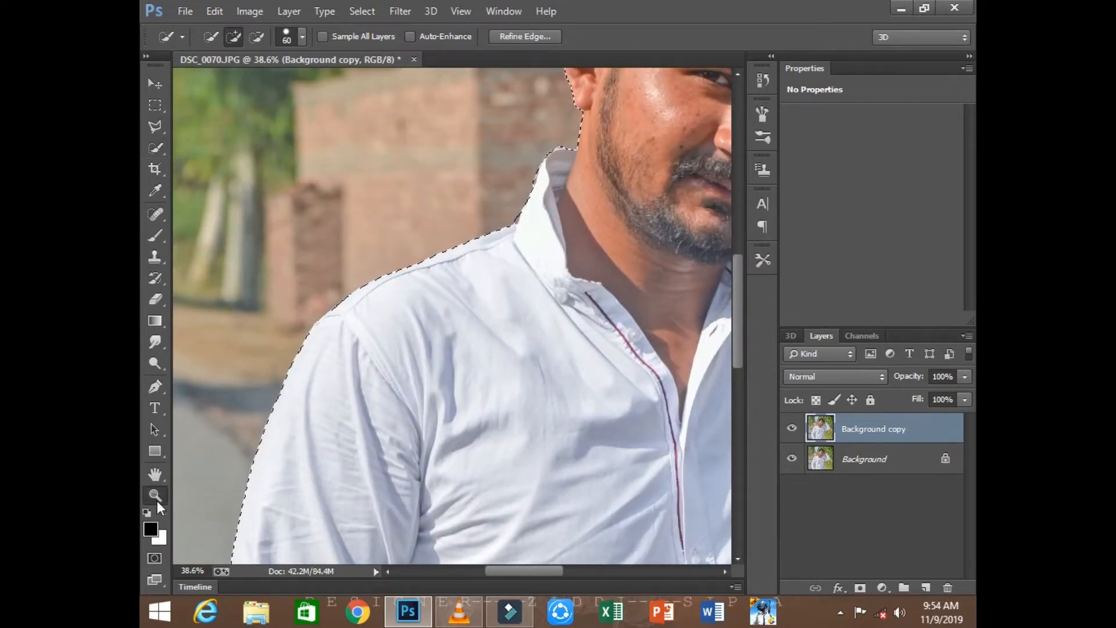
scroll(369, 499, down, 7)
drag(356, 393, 411, 443)
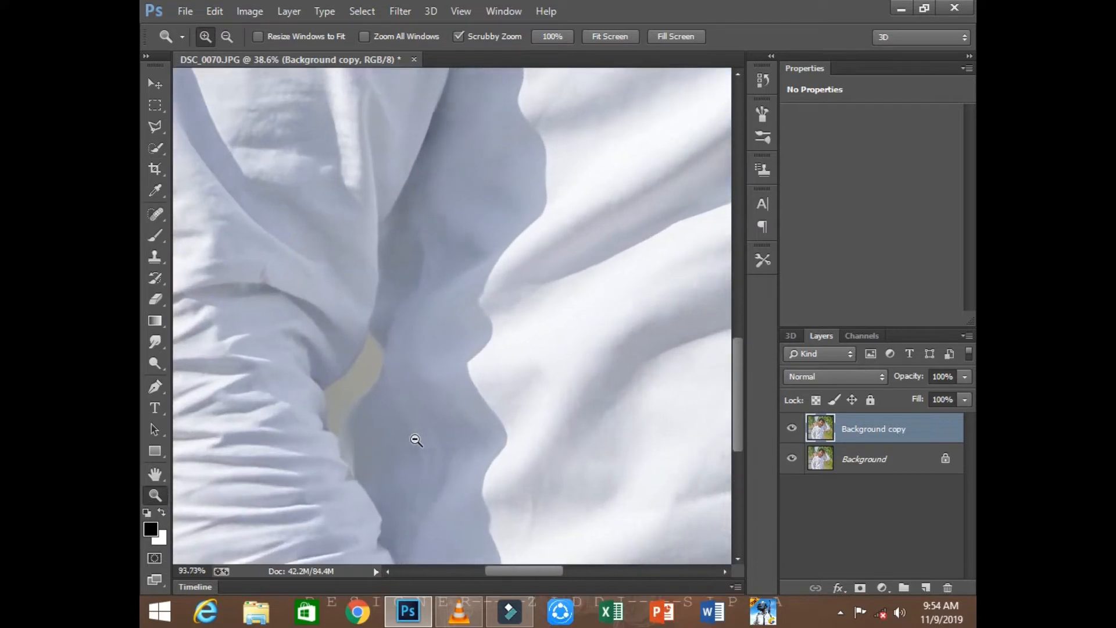
click(155, 149)
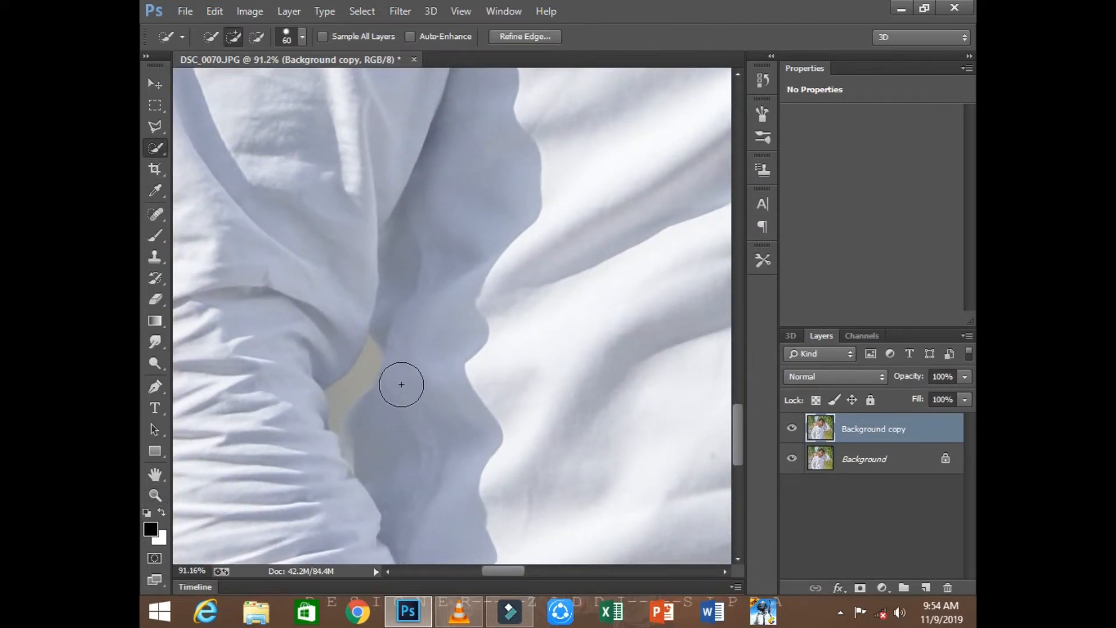
key(alt)
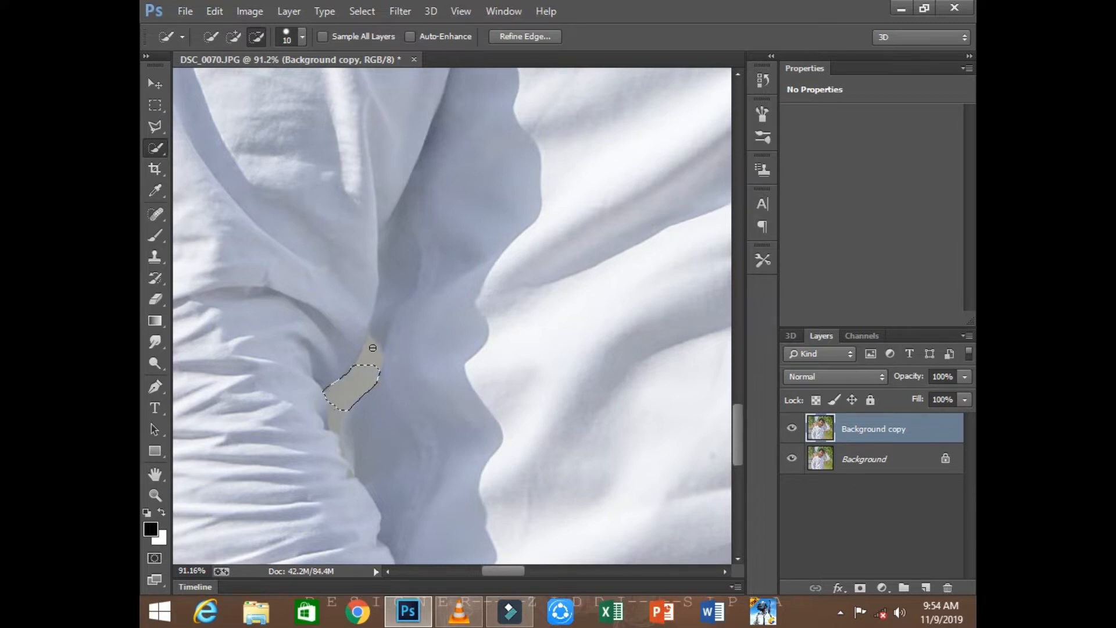
key(ctrl+z)
key(ctrl+alt+z)
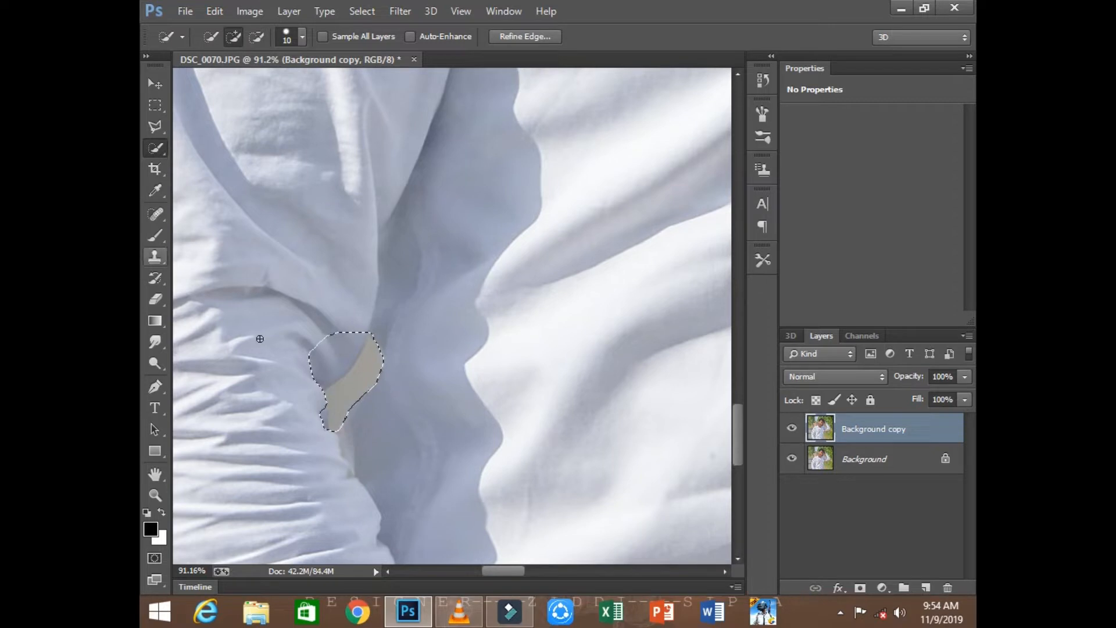
Use the Lasso to add the sleeve fabric beside the gap back to the selection, following the gap's edge
drag(158, 124, 186, 129)
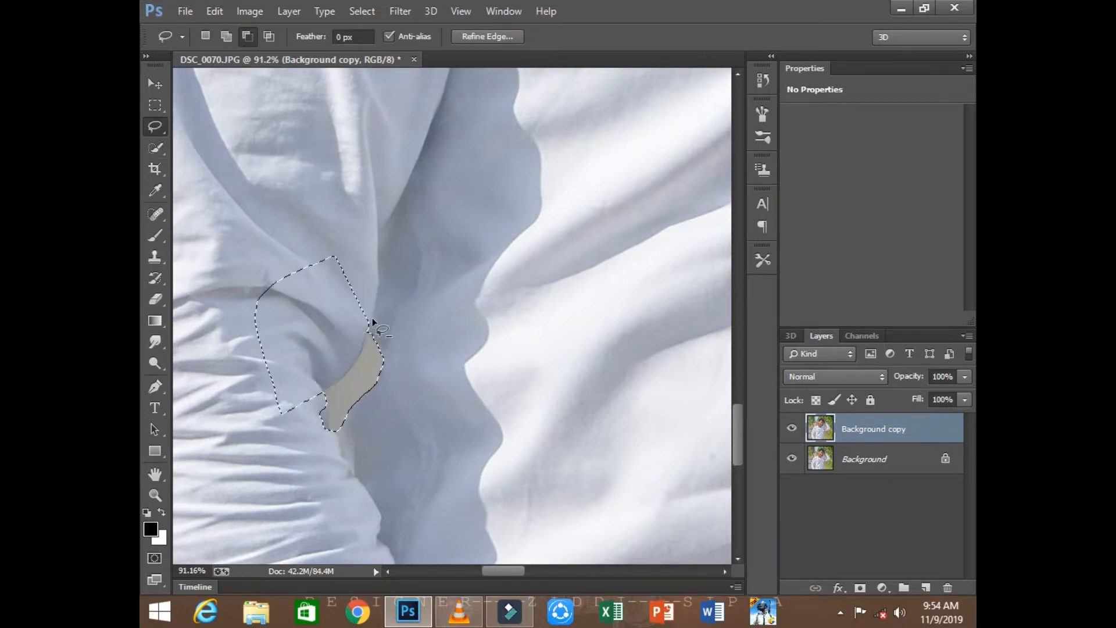
drag(358, 339, 357, 330)
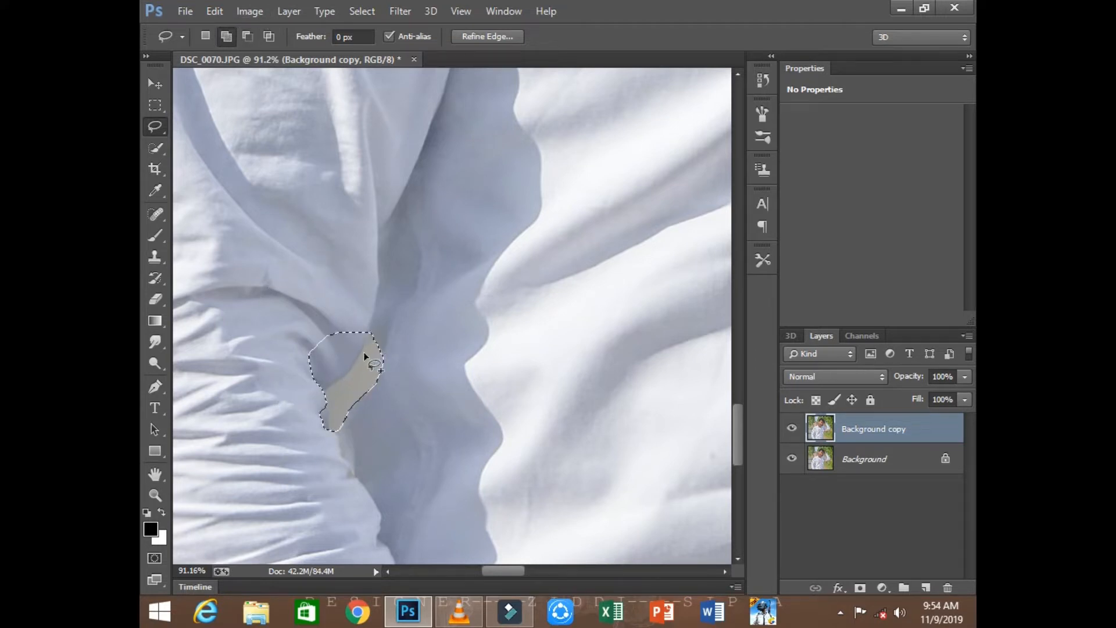
drag(318, 401, 379, 303)
drag(346, 371, 371, 337)
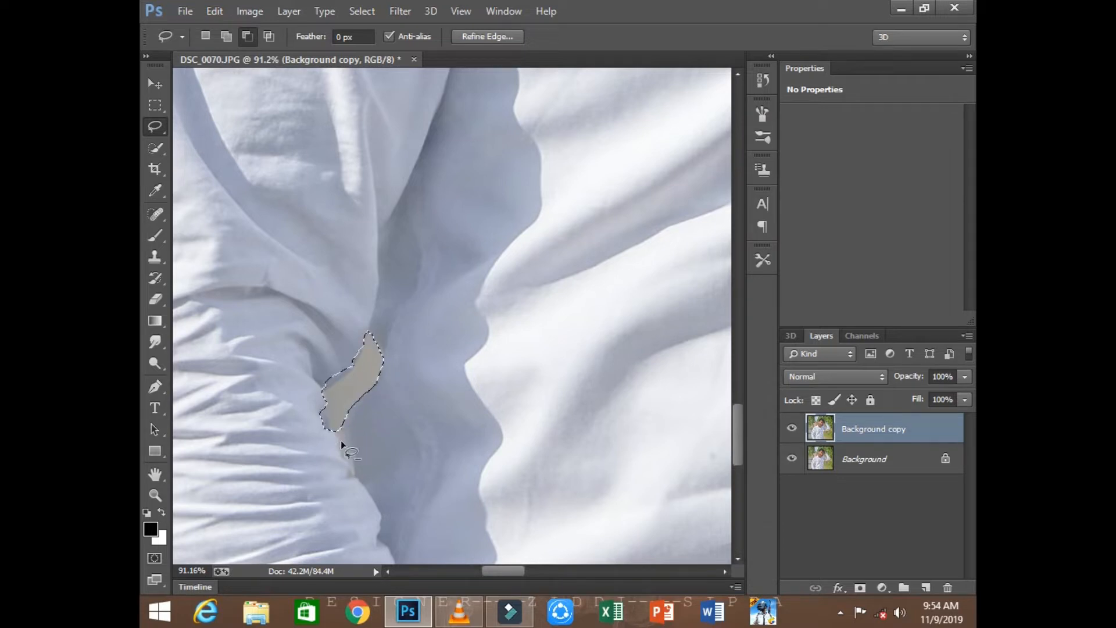
Invert the selection to the background and add the remaining lower tip of the sleeve gap with the Lasso
right_click(403, 212)
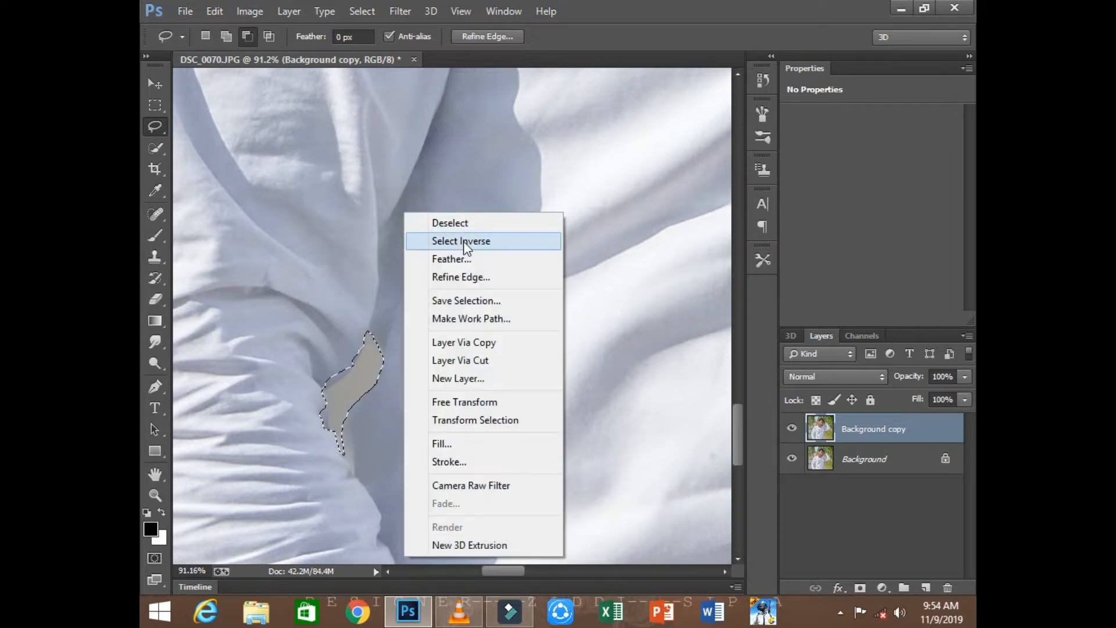
click(465, 242)
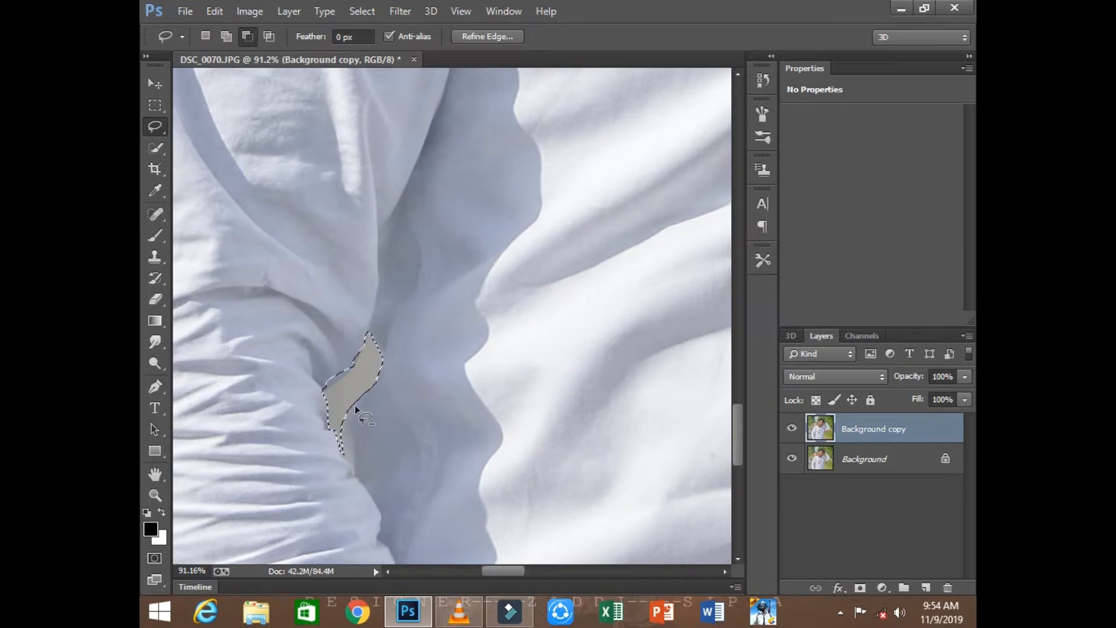
drag(393, 351, 543, 144)
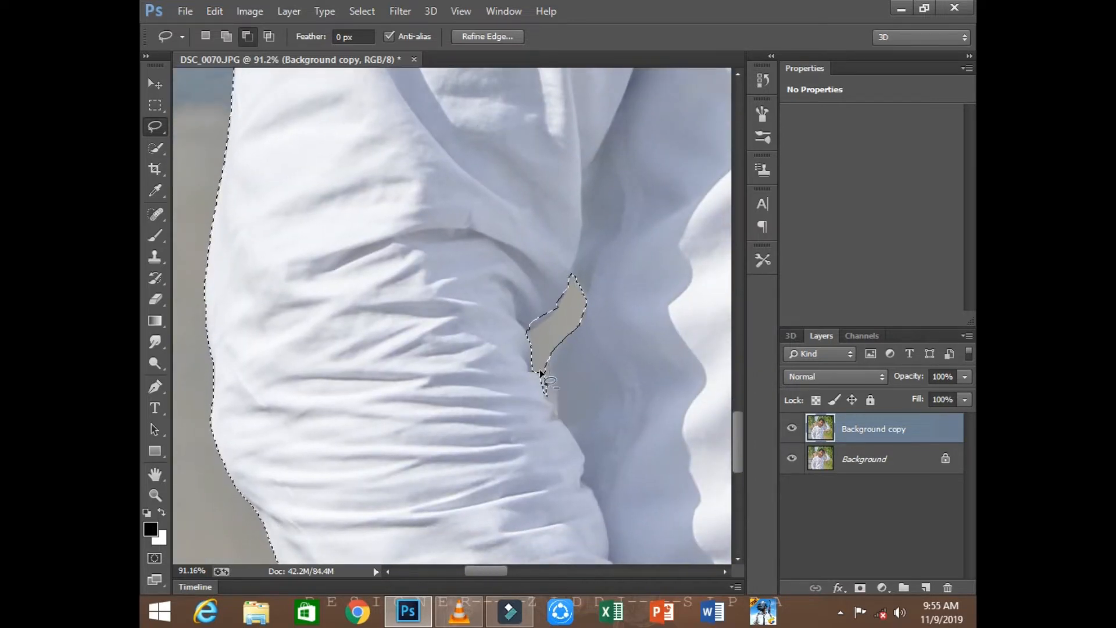
right_click(548, 355)
click(513, 327)
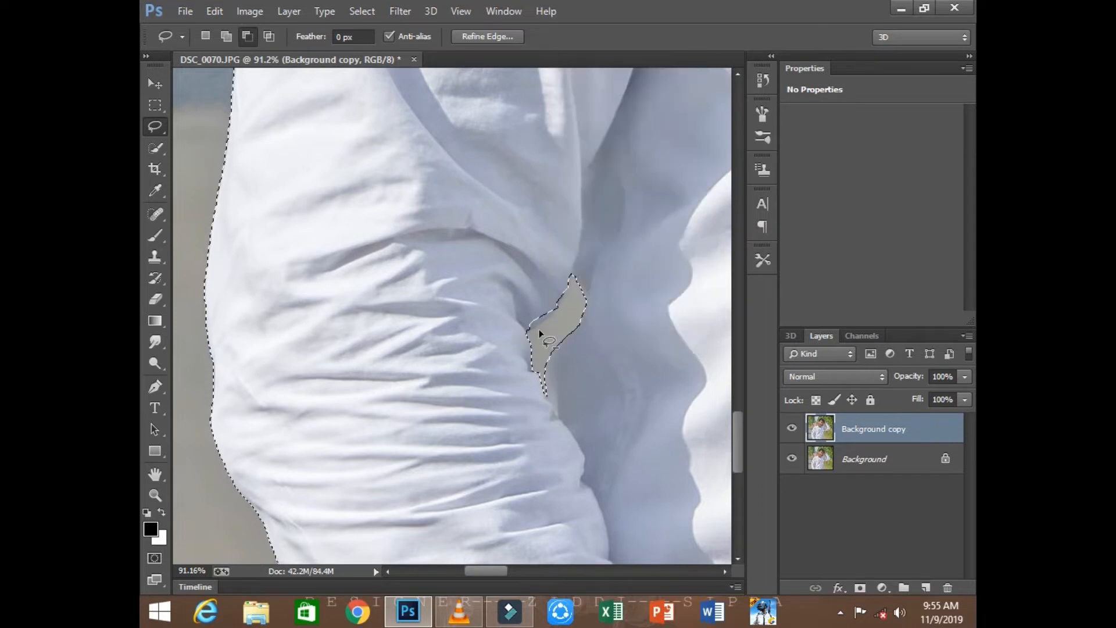
click(226, 36)
mouse_move(554, 355)
mouse_down()
mouse_move(544, 394)
mouse_move(530, 333)
mouse_move(545, 367)
mouse_up()
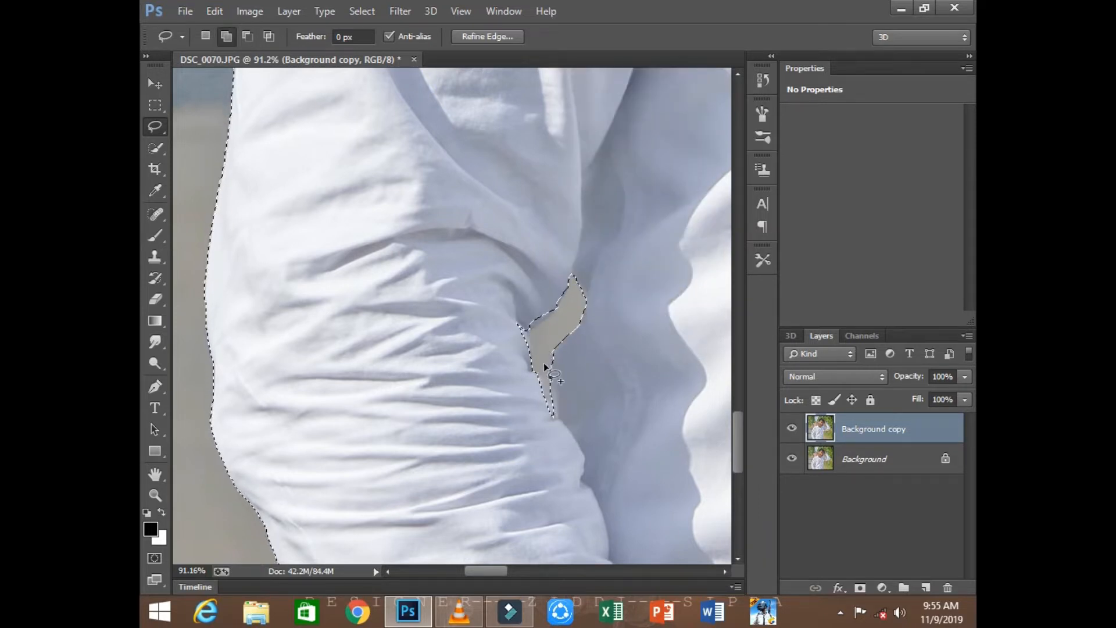
Subtract the stray sliver of sleeve beside the gap's upper corner from the background selection
scroll(558, 379, down, 5)
scroll(498, 304, up, 6)
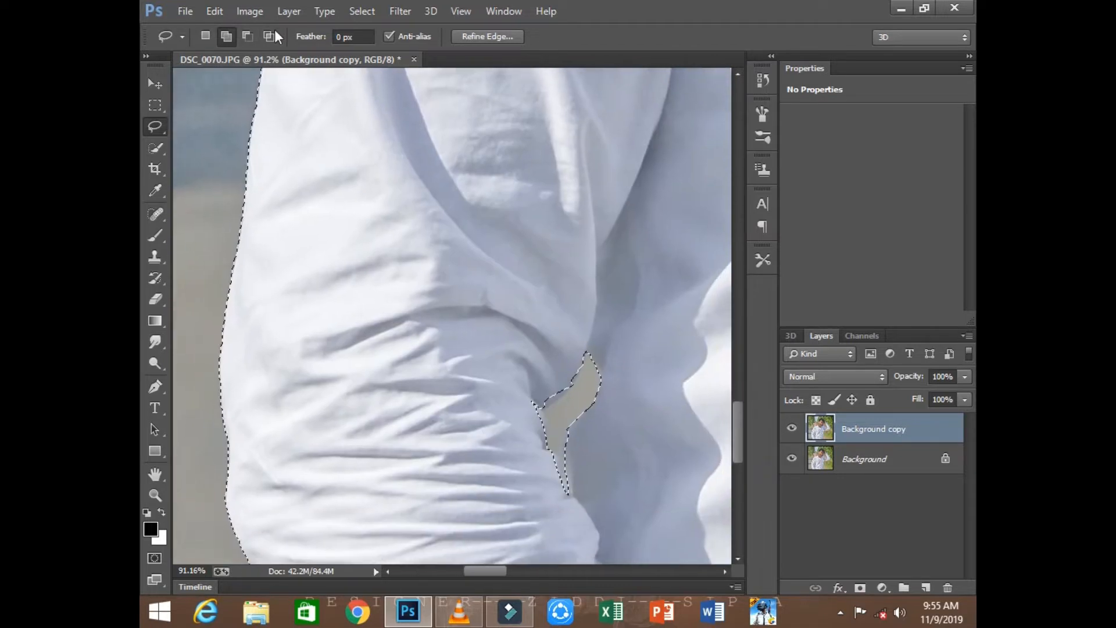
click(247, 37)
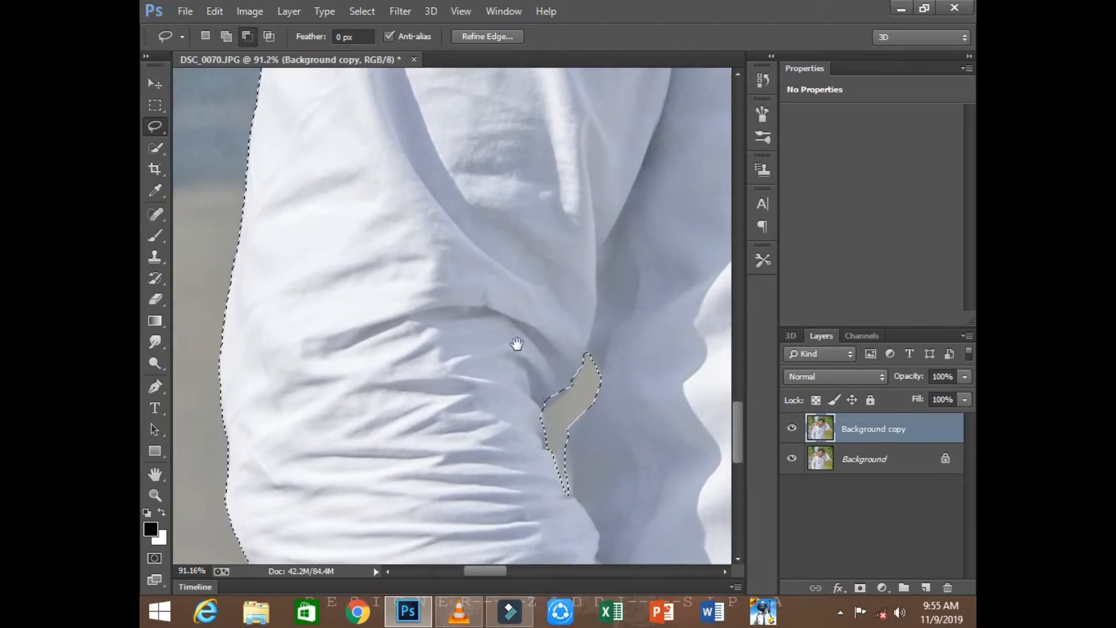
Add the missed background slivers along the collar's outer edge to the selection with the Lasso
drag(517, 344, 517, 476)
drag(567, 267, 452, 440)
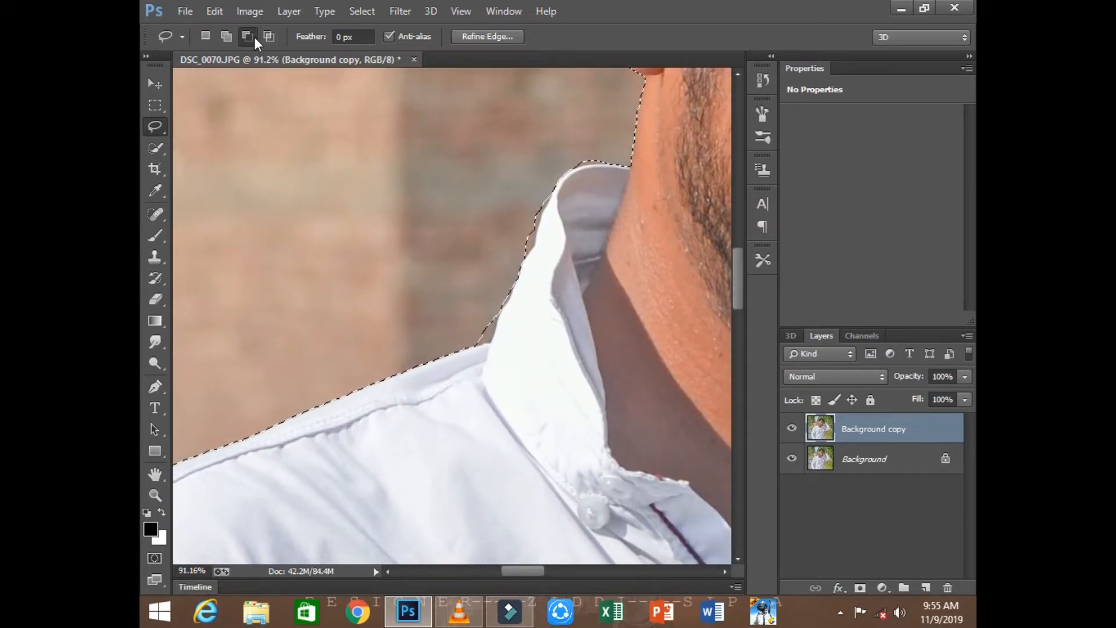
click(226, 36)
drag(492, 344, 500, 312)
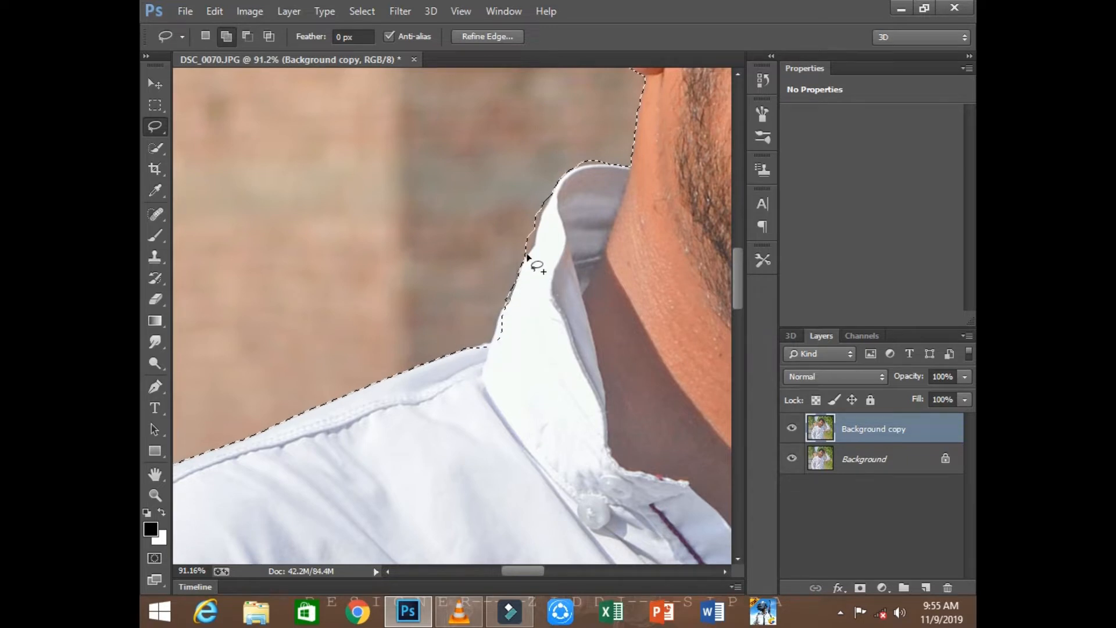
mouse_move(537, 210)
mouse_down()
mouse_move(568, 185)
mouse_move(549, 212)
mouse_move(568, 215)
mouse_move(503, 265)
mouse_up()
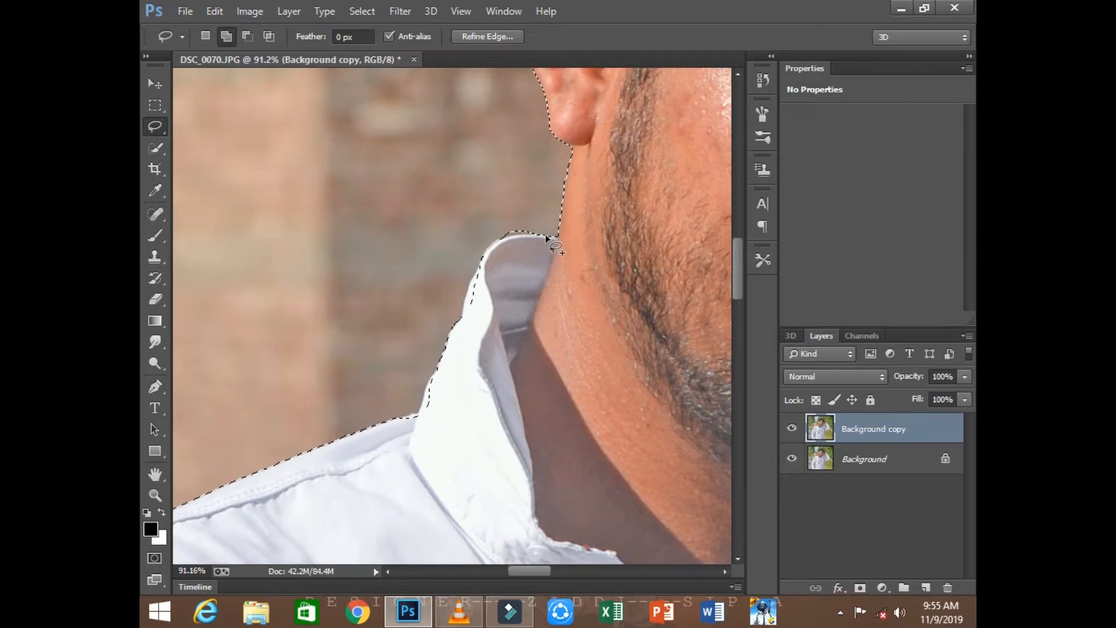
Add the missed background patches above the fingers and beside the wrist to the selection with the Lasso
mouse_move(557, 190)
mouse_down()
mouse_move(598, 217)
mouse_move(528, 288)
mouse_move(505, 331)
mouse_move(538, 394)
mouse_move(436, 329)
mouse_move(506, 349)
mouse_up()
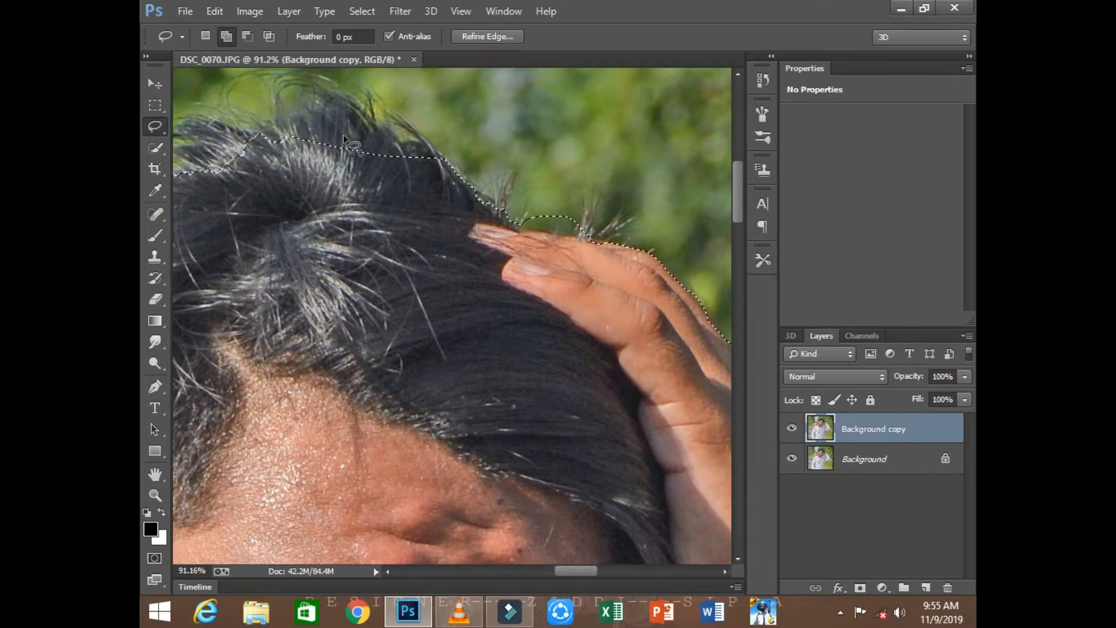
drag(343, 134, 250, 81)
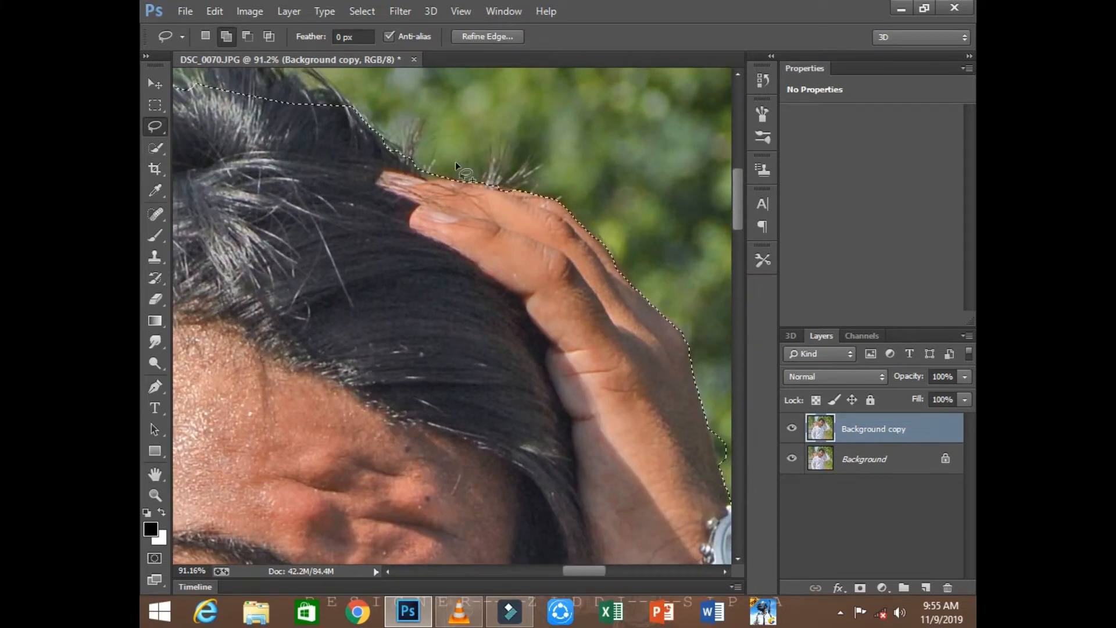
drag(570, 227, 401, 143)
drag(506, 283, 471, 215)
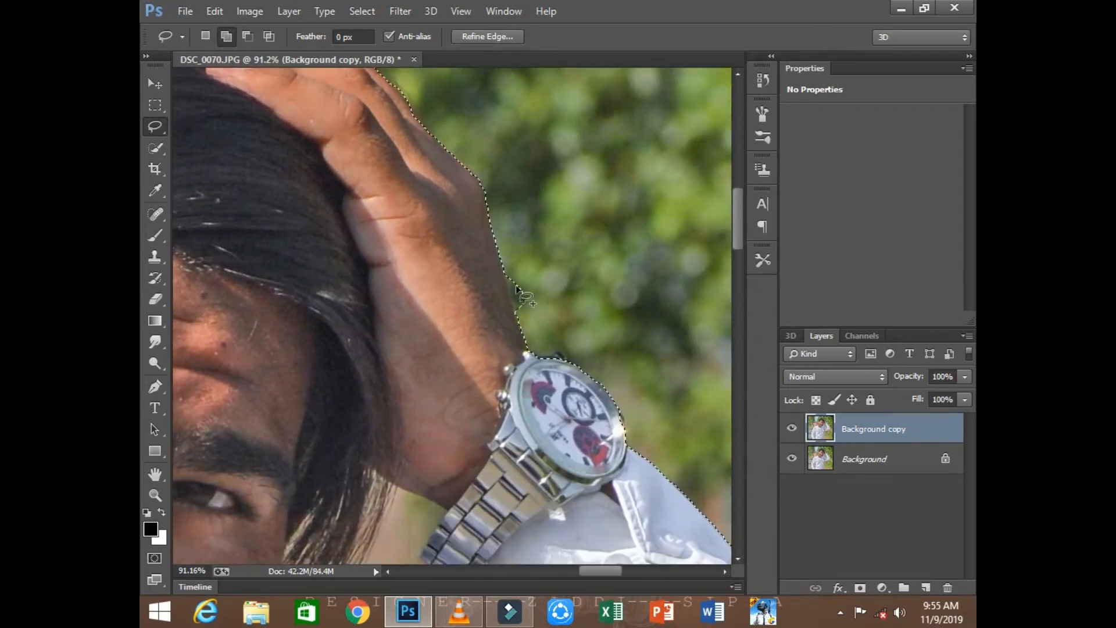
drag(516, 287, 504, 276)
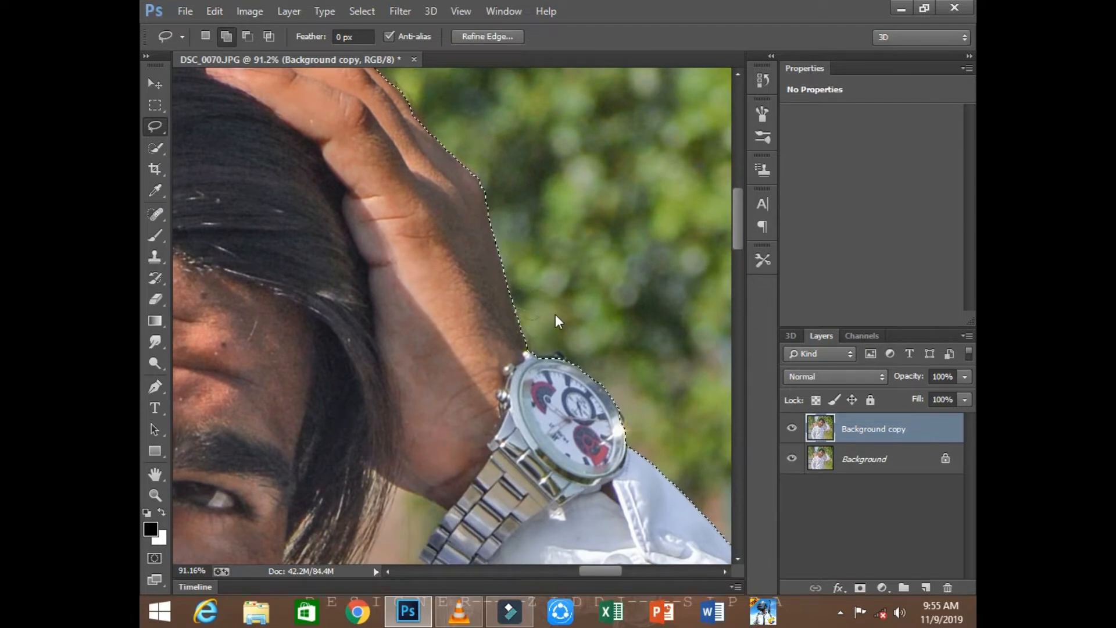
Use Quick Selection to add the background enclosed by the face, shoulder and raised arm to the selection
drag(658, 492, 573, 309)
mouse_move(615, 345)
mouse_down()
mouse_move(533, 266)
mouse_move(585, 194)
mouse_move(543, 319)
mouse_move(527, 283)
mouse_move(541, 289)
mouse_up()
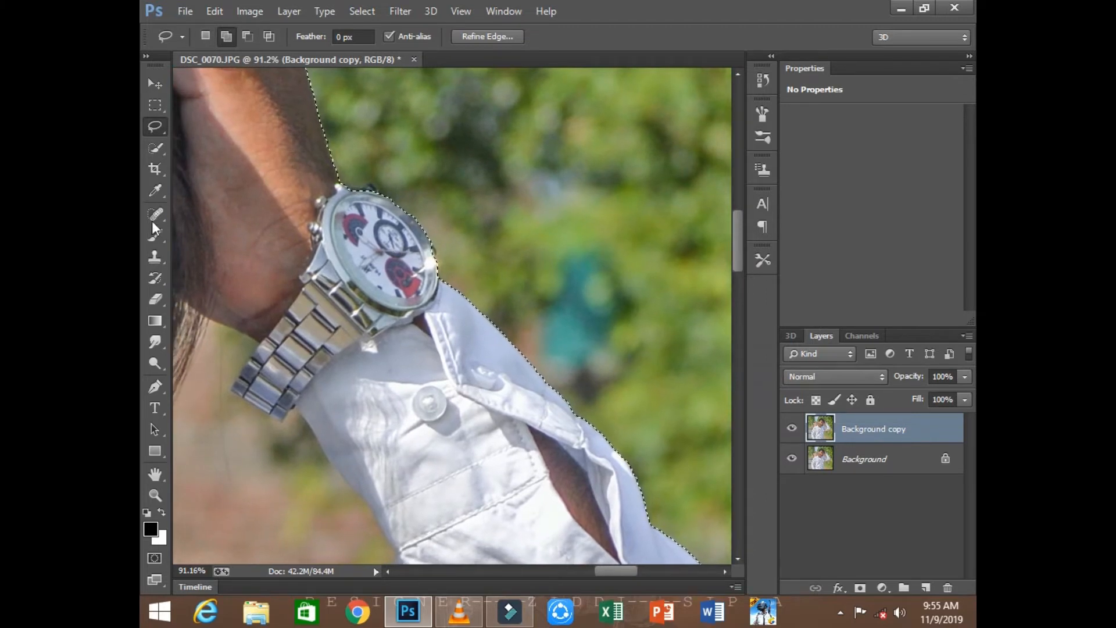
click(154, 149)
drag(282, 414, 371, 332)
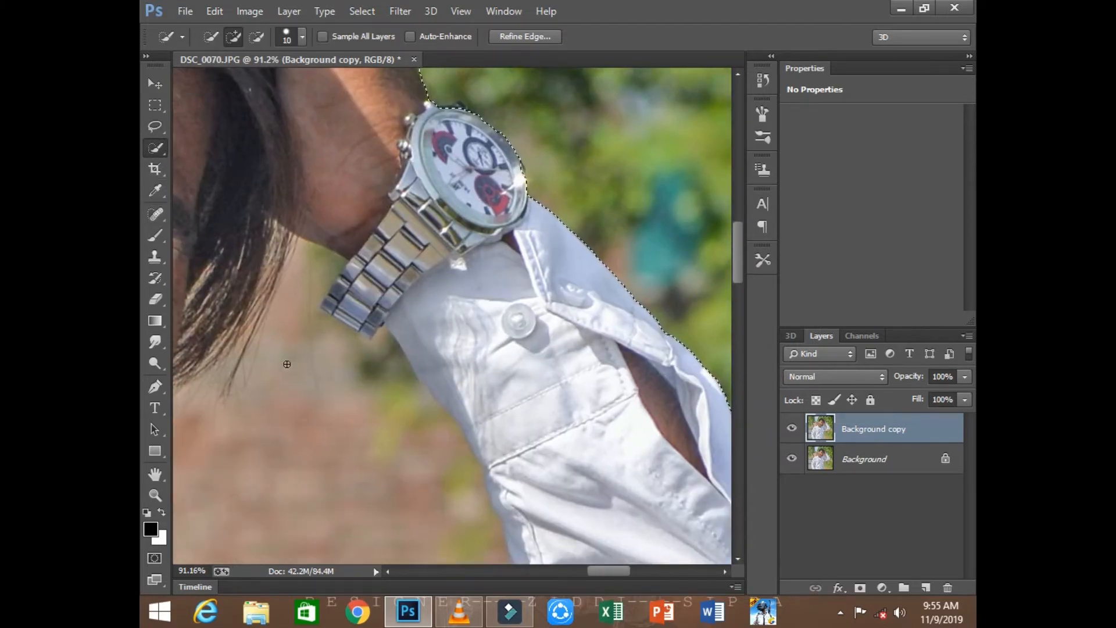
key(alt)
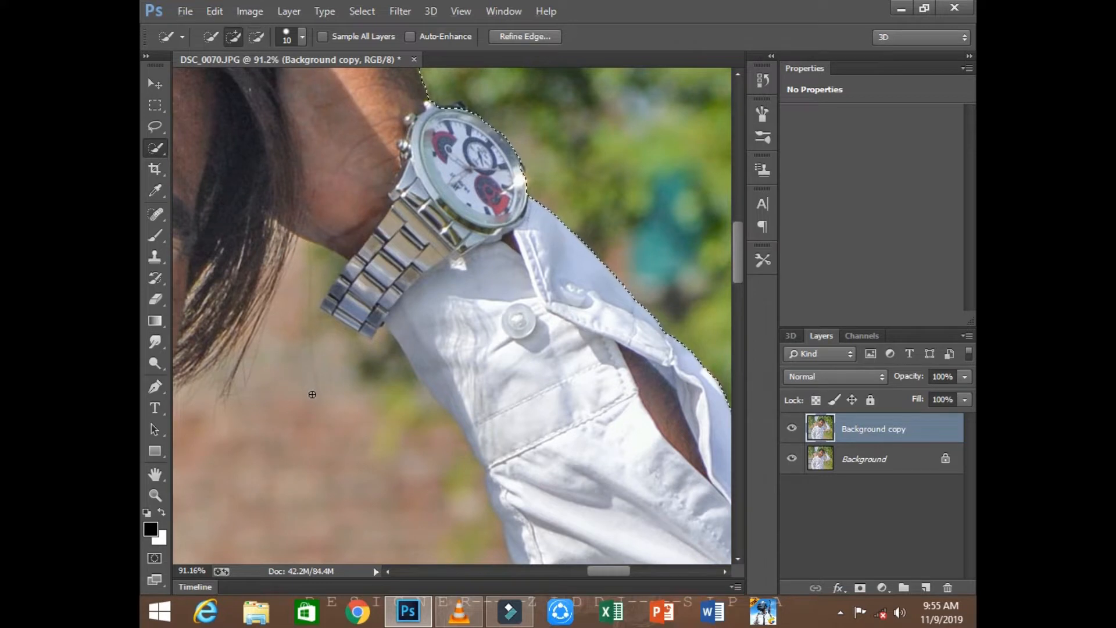
mouse_move(311, 391)
mouse_down()
mouse_move(281, 241)
mouse_move(267, 371)
mouse_move(334, 511)
mouse_up()
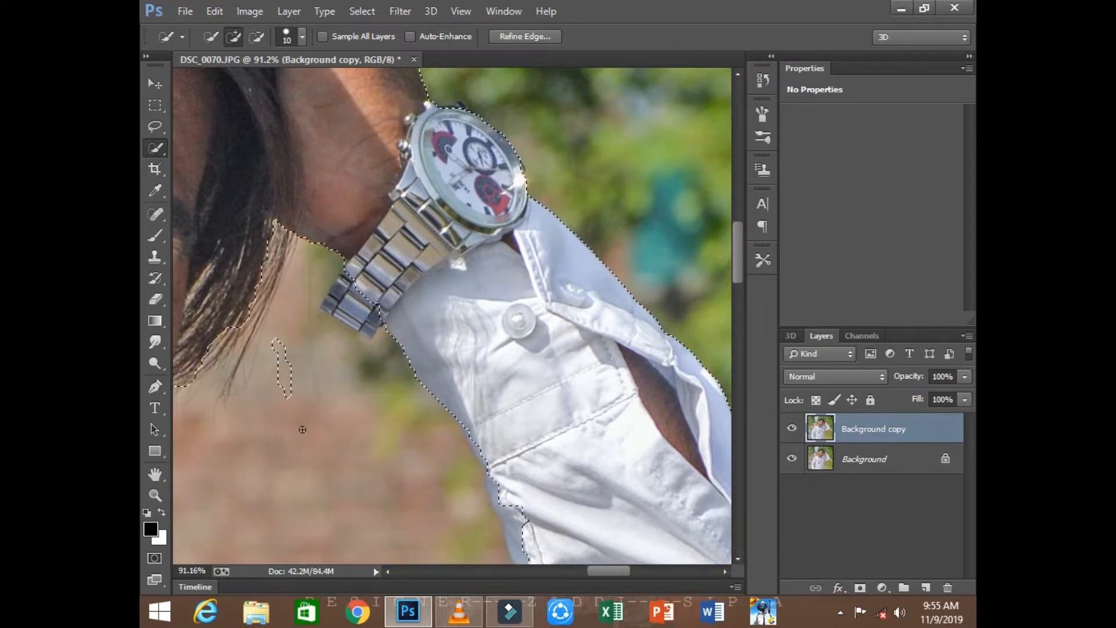
drag(304, 451, 451, 273)
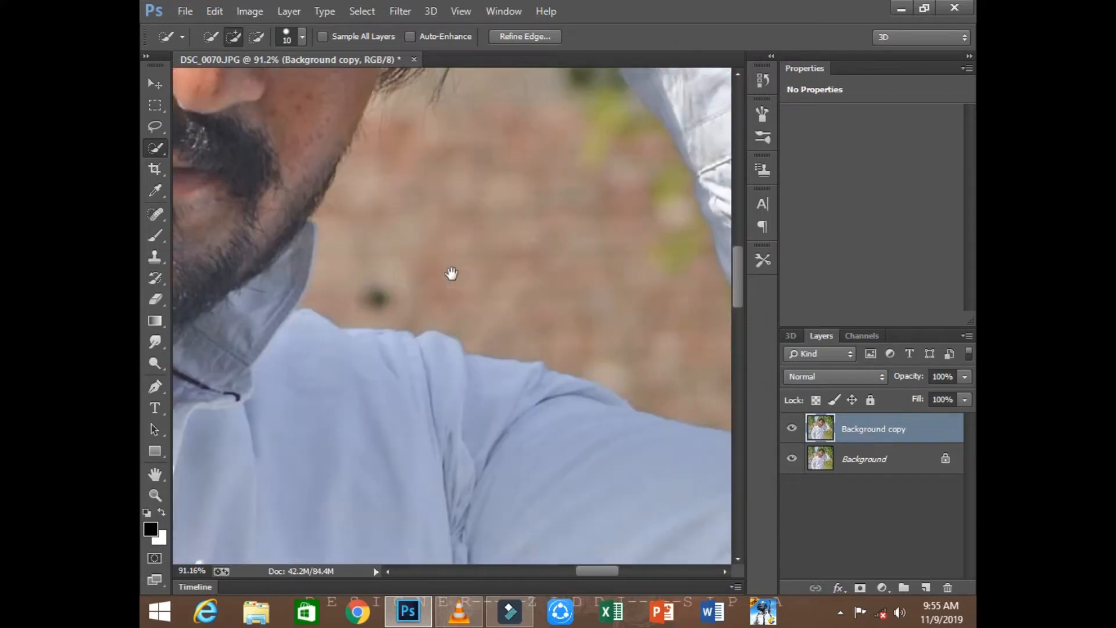
drag(252, 331, 487, 488)
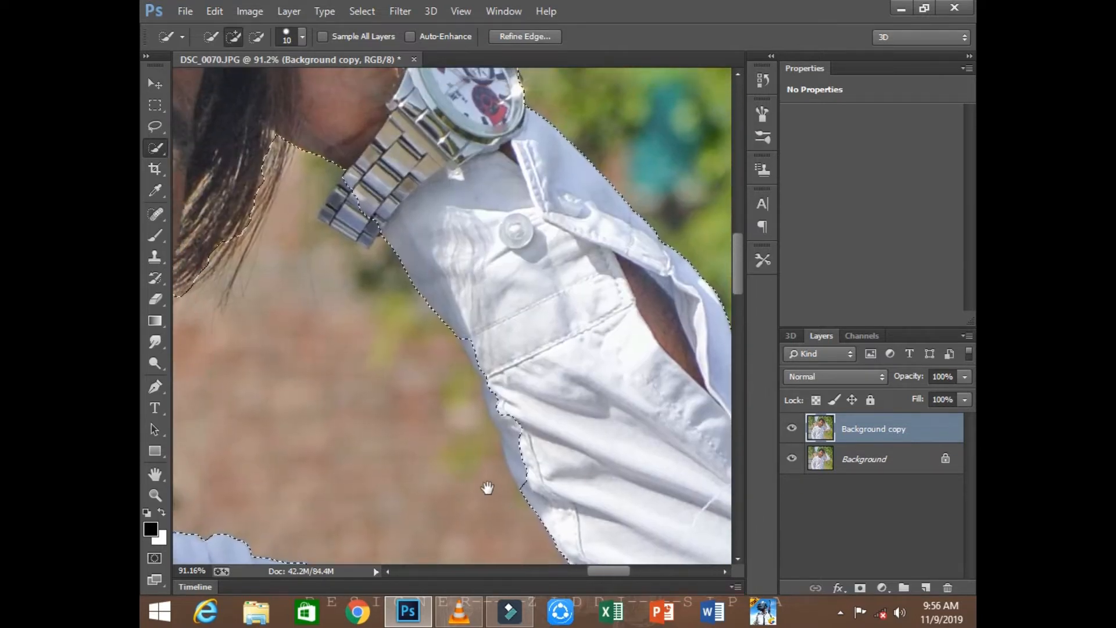
Subtract the raised sleeve's inner edge from the background selection so the boundary follows the fabric
key(alt)
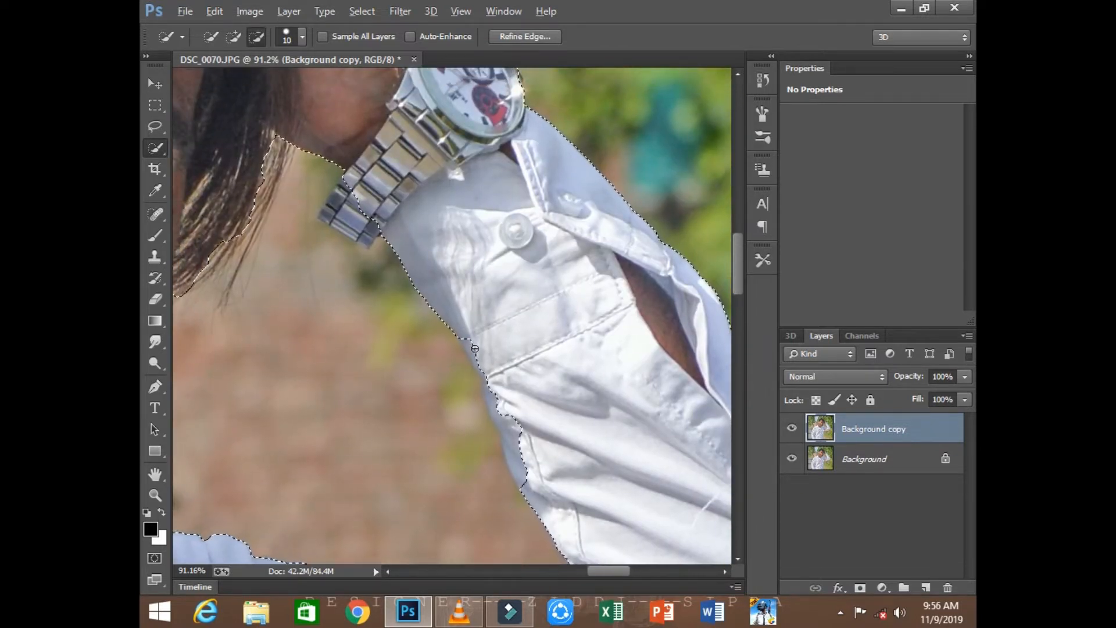
drag(475, 348, 479, 370)
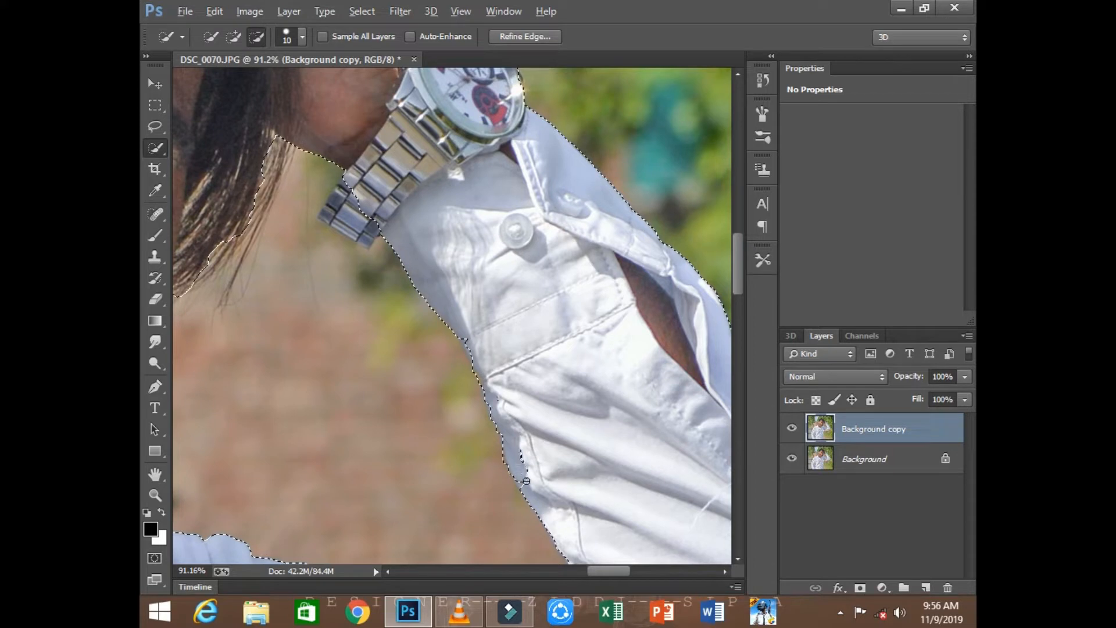
mouse_move(527, 476)
mouse_down()
mouse_move(511, 413)
mouse_move(485, 384)
mouse_up()
key(ctrl+alt+z)
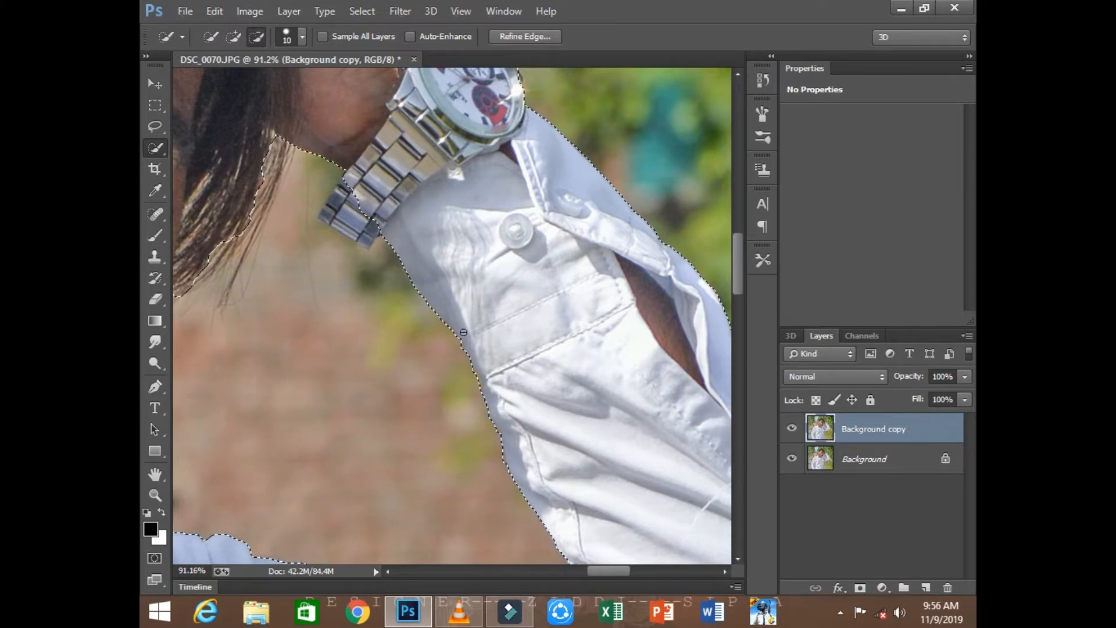
Refine the background selection's edge where the collar meets the shoulder
key(space)
drag(429, 307, 570, 292)
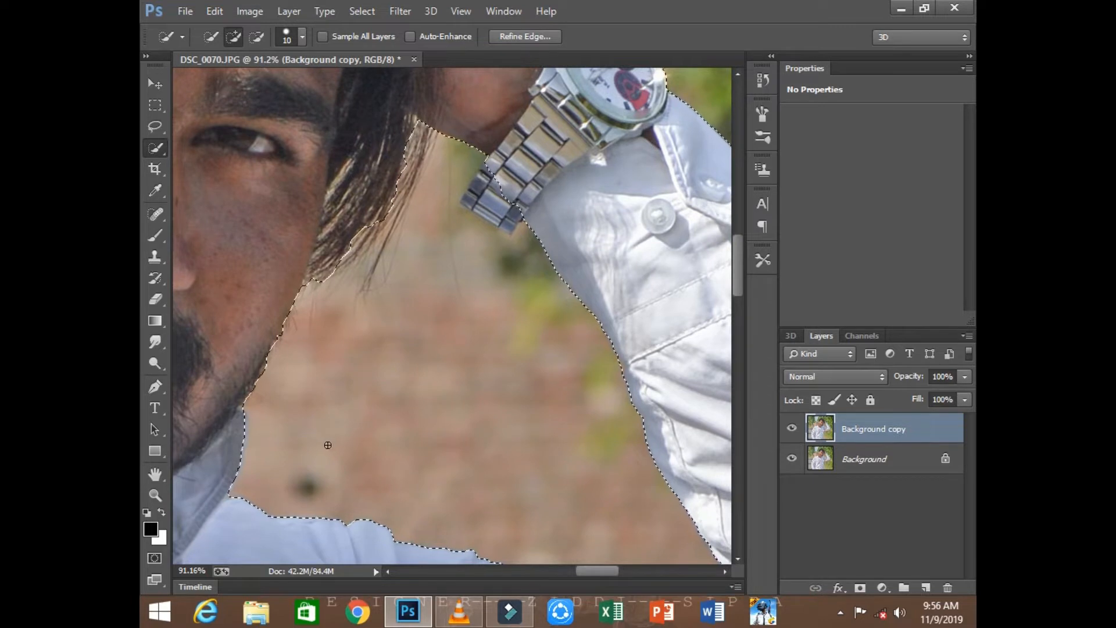
key(alt)
alt+click(259, 483)
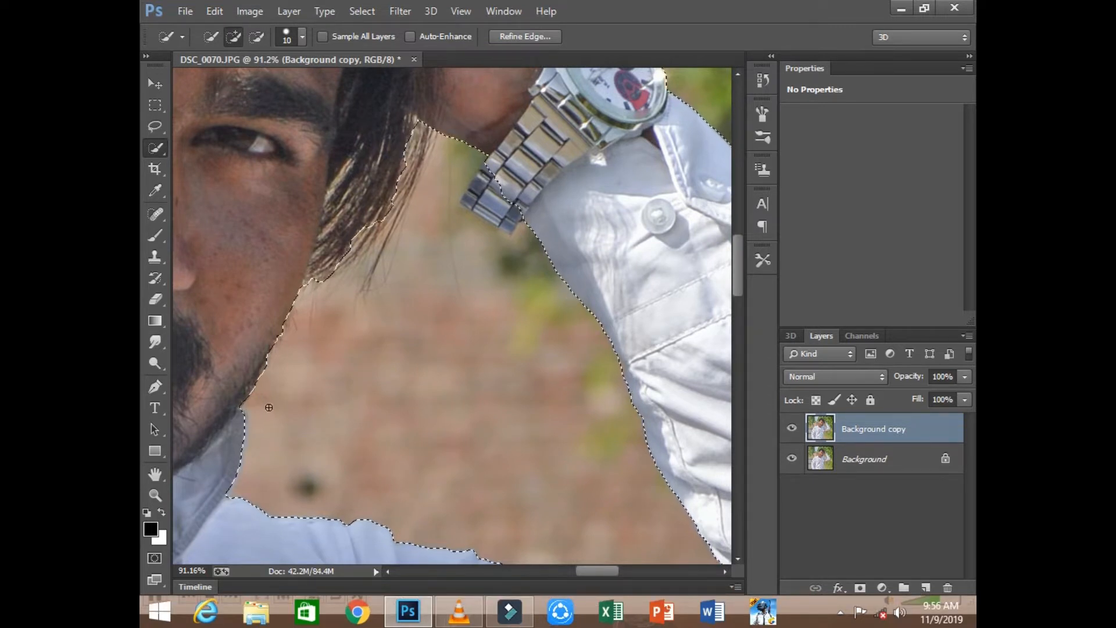
Subtract the watch strap's lower links from the background selection so the boundary follows the metal edge
mouse_move(362, 421)
mouse_down()
mouse_move(344, 419)
mouse_move(426, 394)
mouse_up()
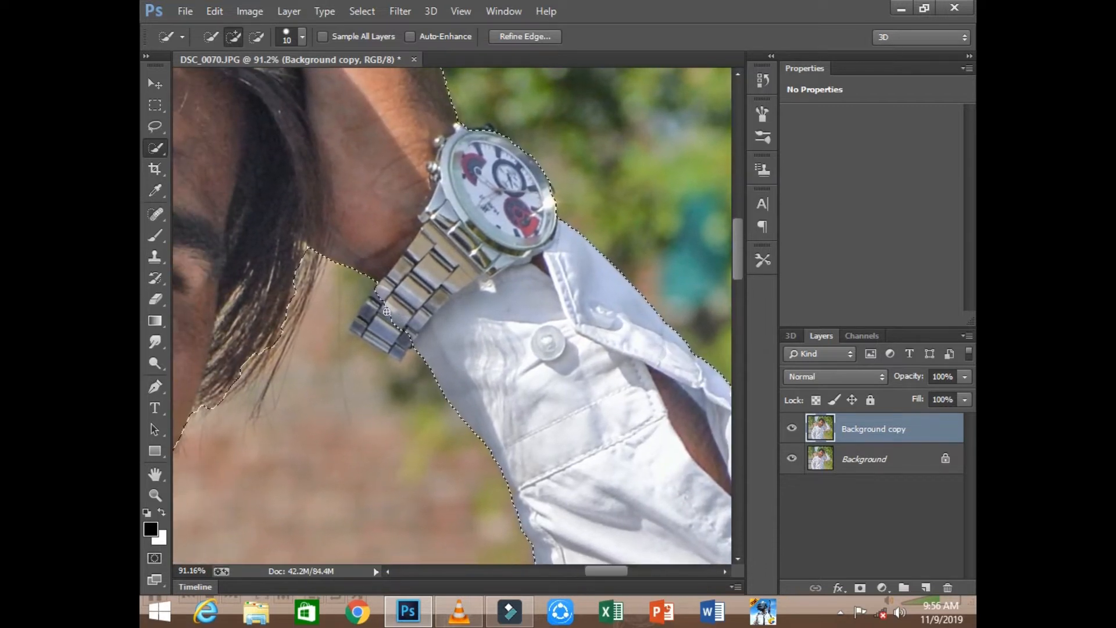
key(alt)
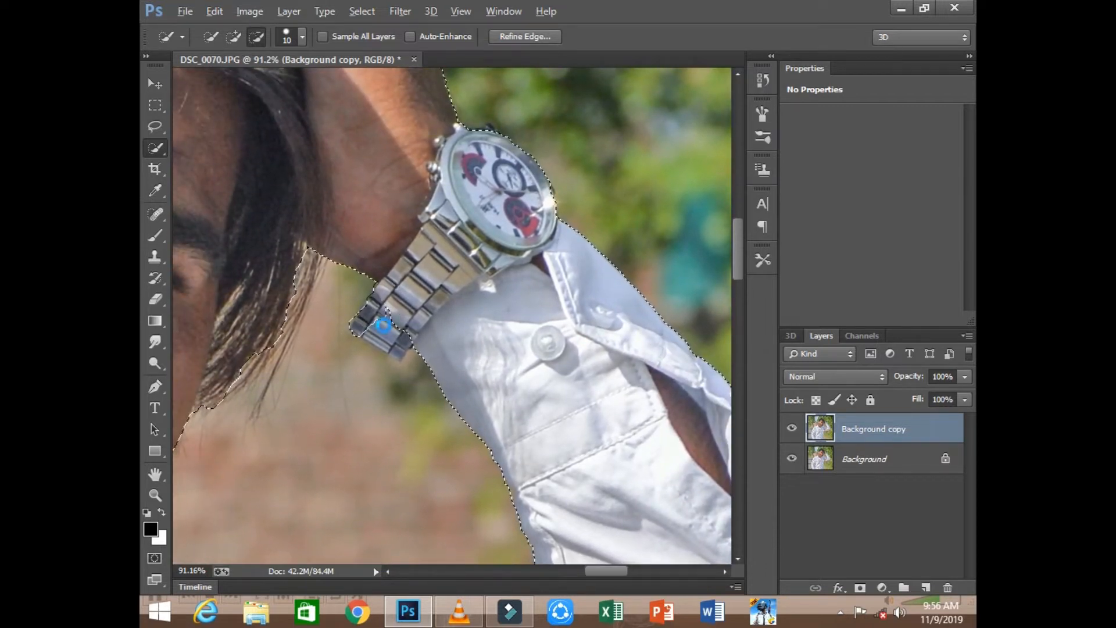
drag(383, 325, 396, 350)
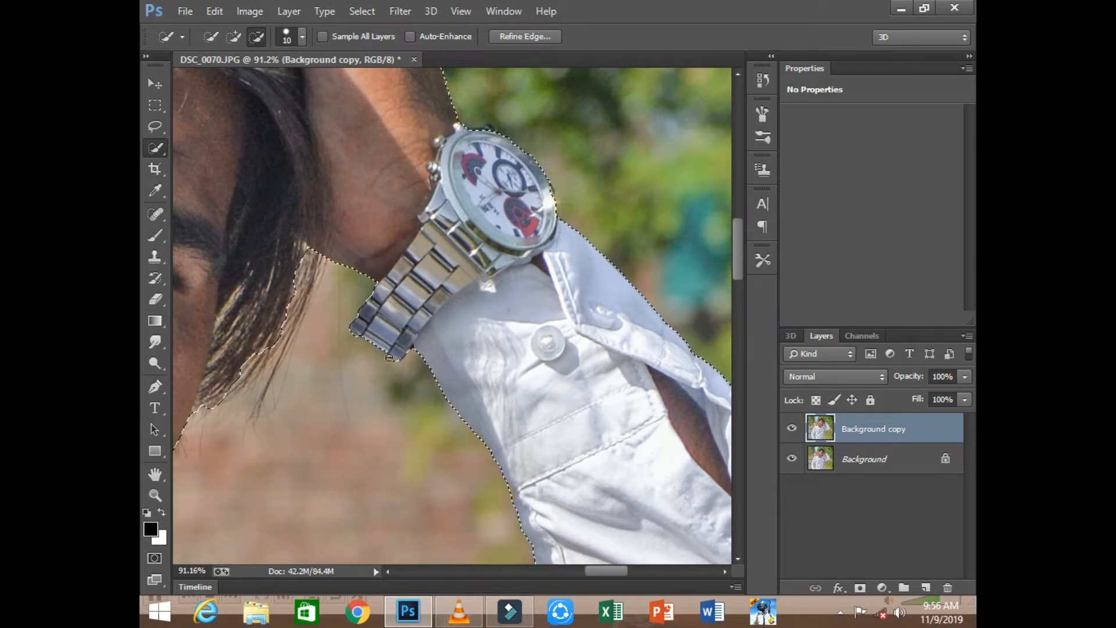
drag(342, 317, 463, 263)
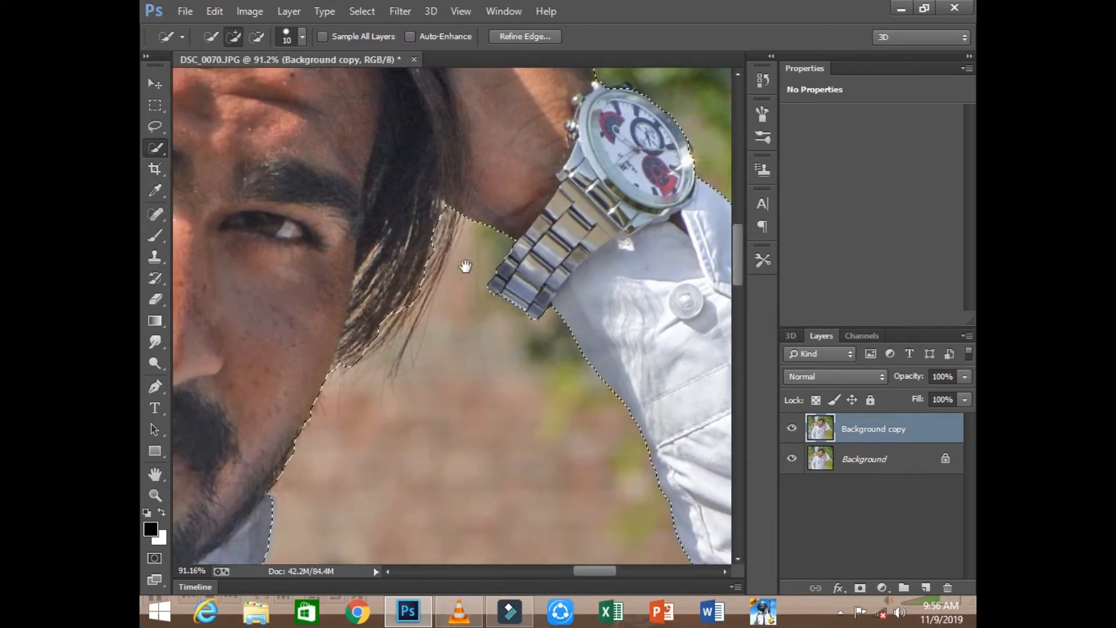
right_click(462, 263)
click(483, 268)
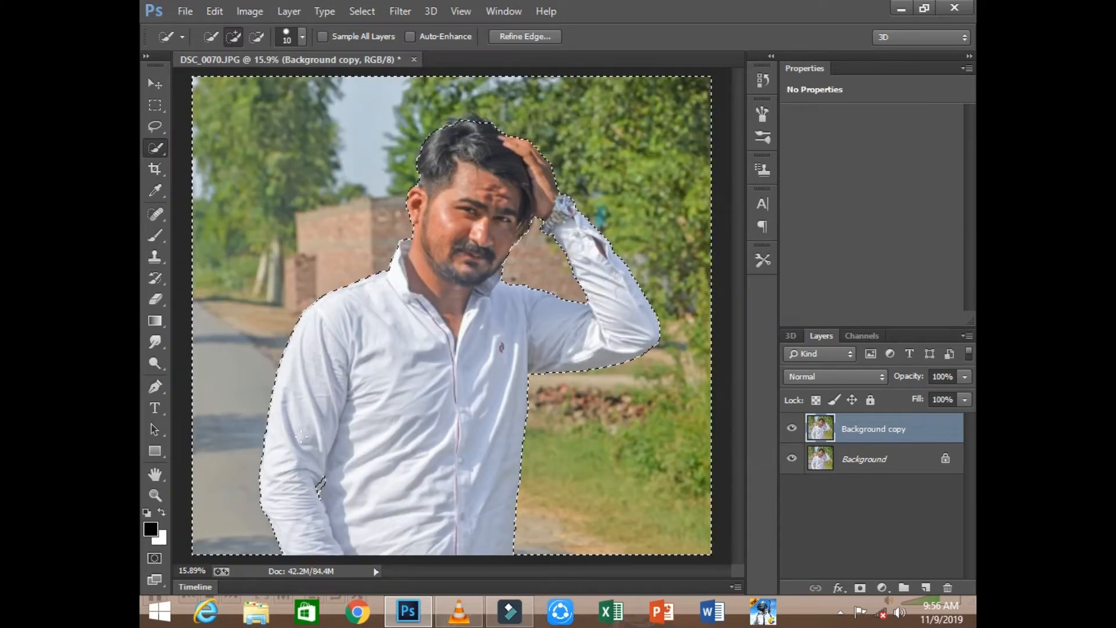
right_click(440, 220)
click(499, 352)
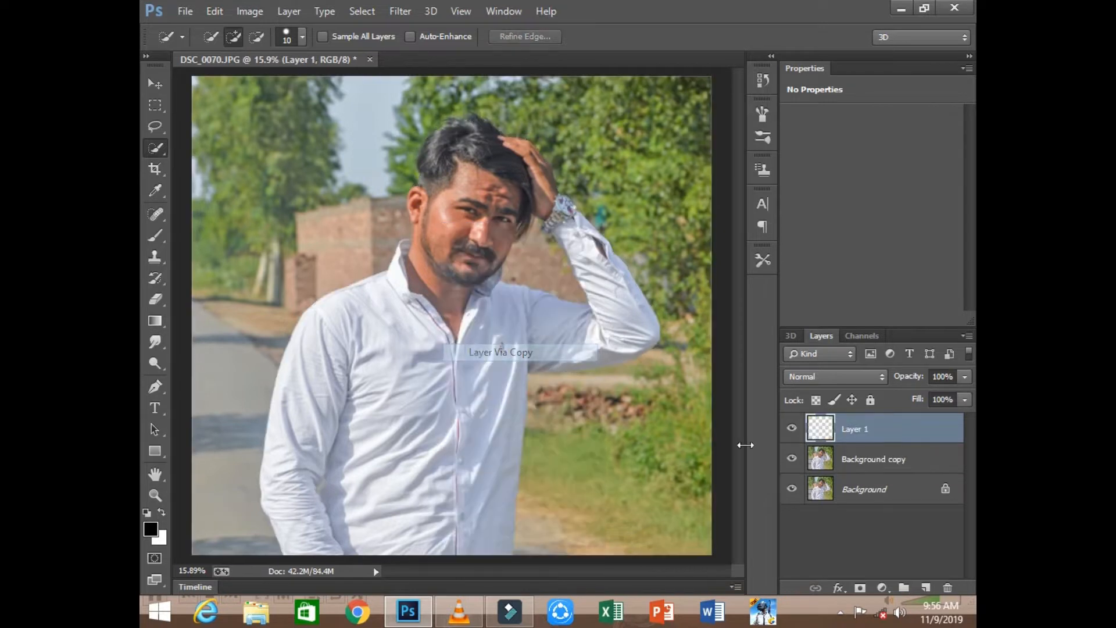
click(862, 462)
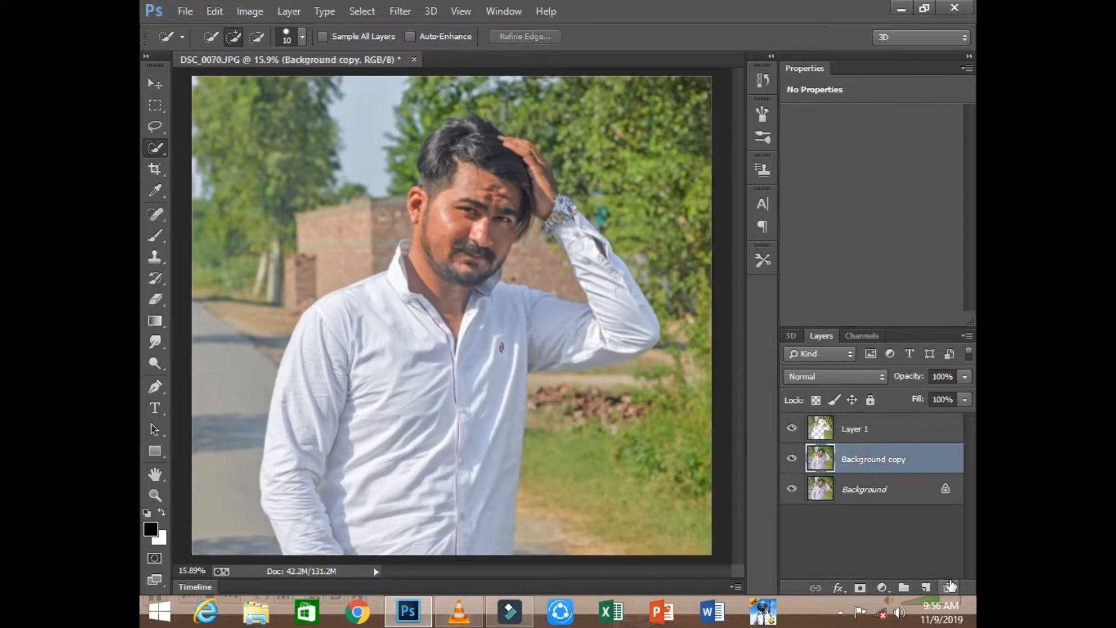
click(840, 433)
key(ctrl+z)
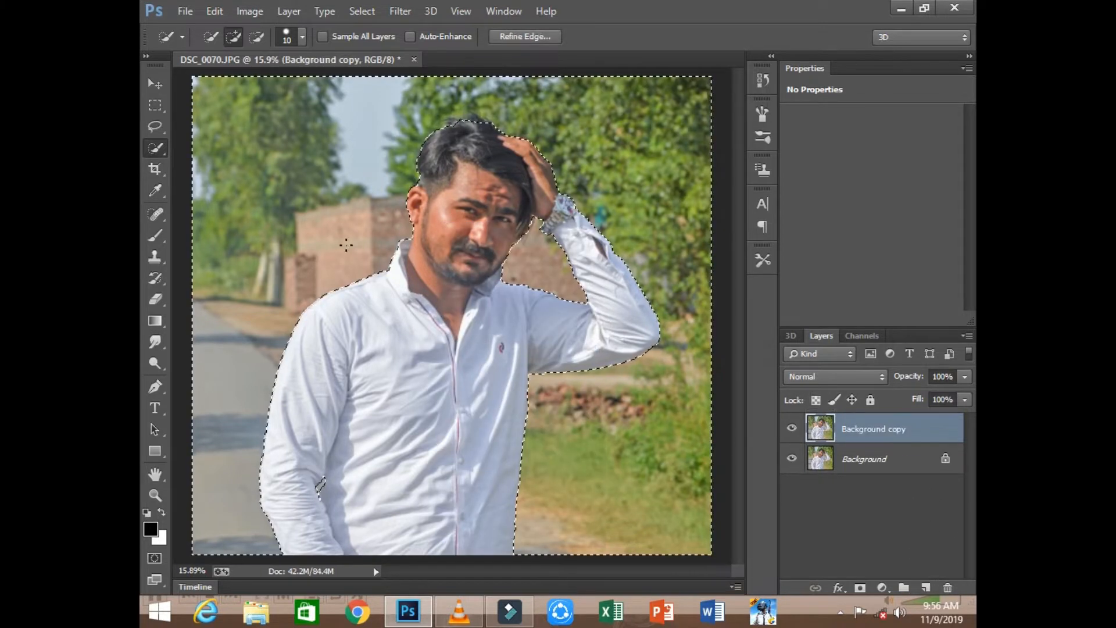
Invert the selection, isolate the man on the Background copy layer with an applied layer mask, and hide the Background layer
right_click(437, 247)
click(513, 277)
click(860, 587)
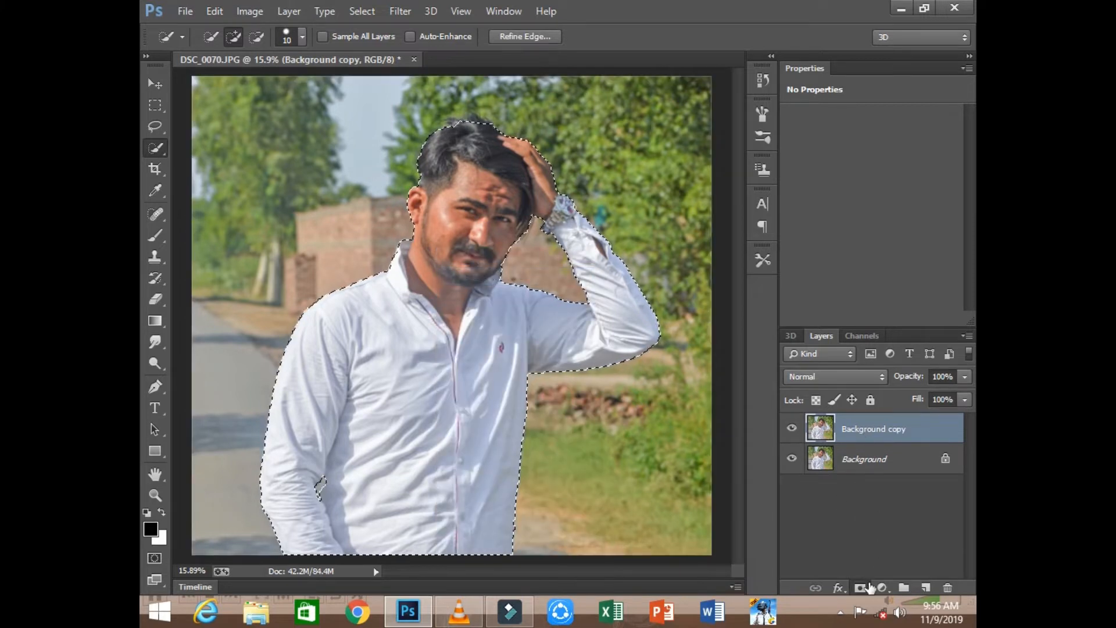
right_click(858, 431)
click(842, 307)
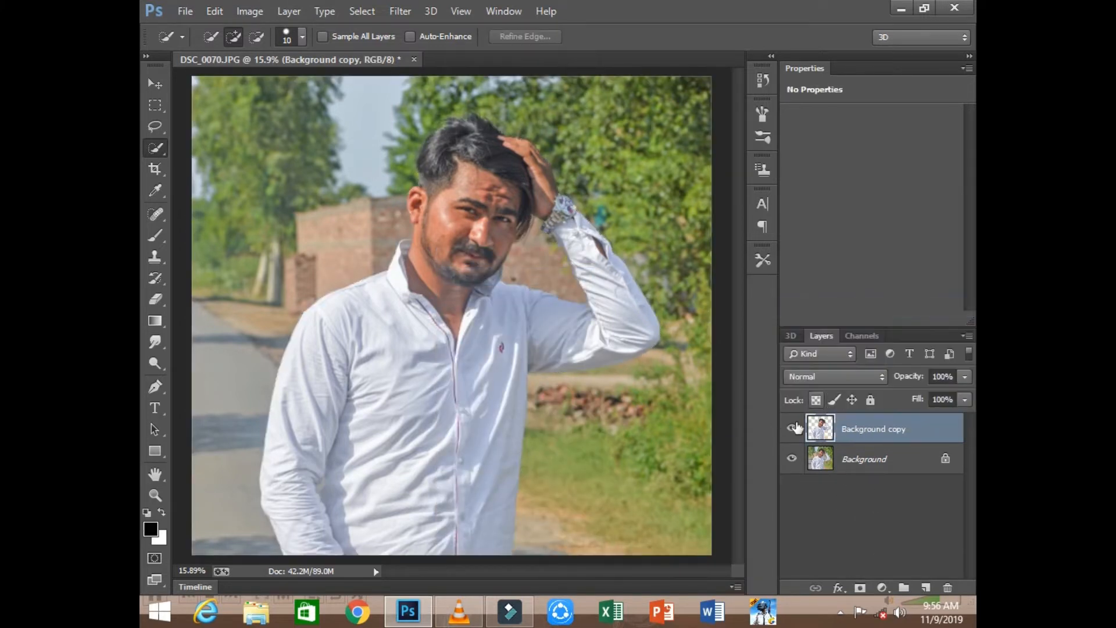
click(791, 459)
Set the Eraser to the 39 px spatter tip enlarged to 90 px for the hair hanging between face and watch
key(z)
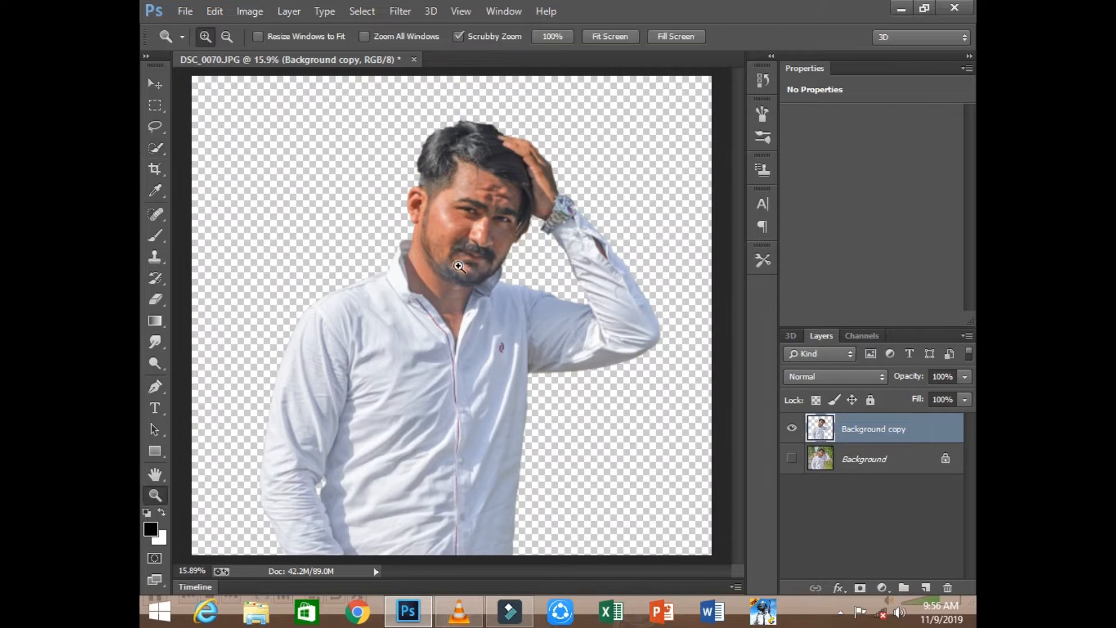
drag(517, 227, 614, 315)
click(618, 229)
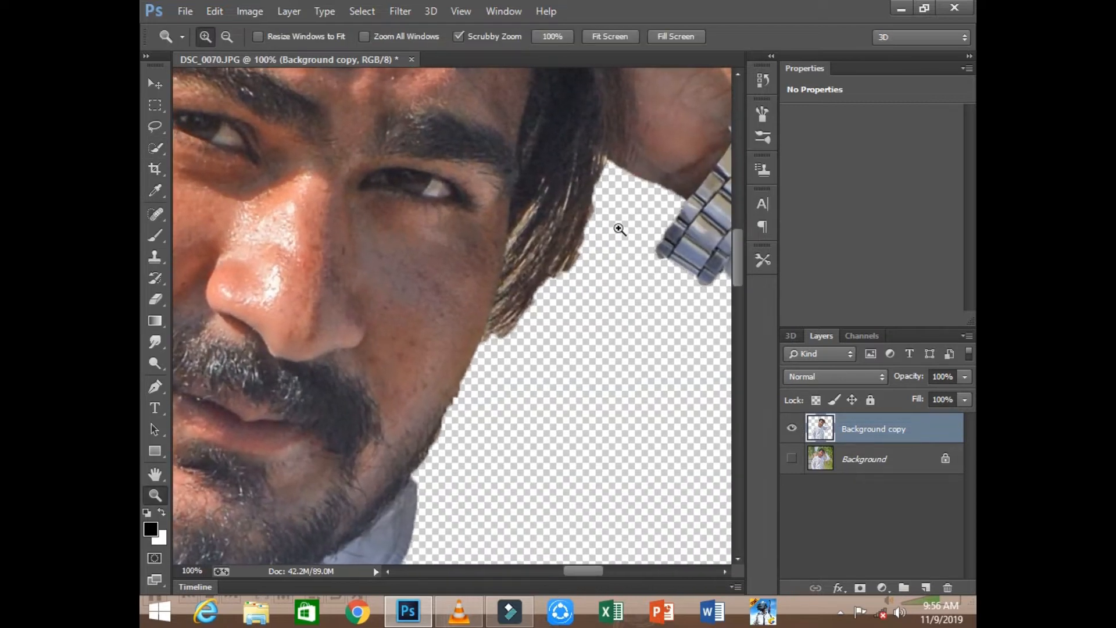
click(618, 229)
key(e)
right_click(519, 286)
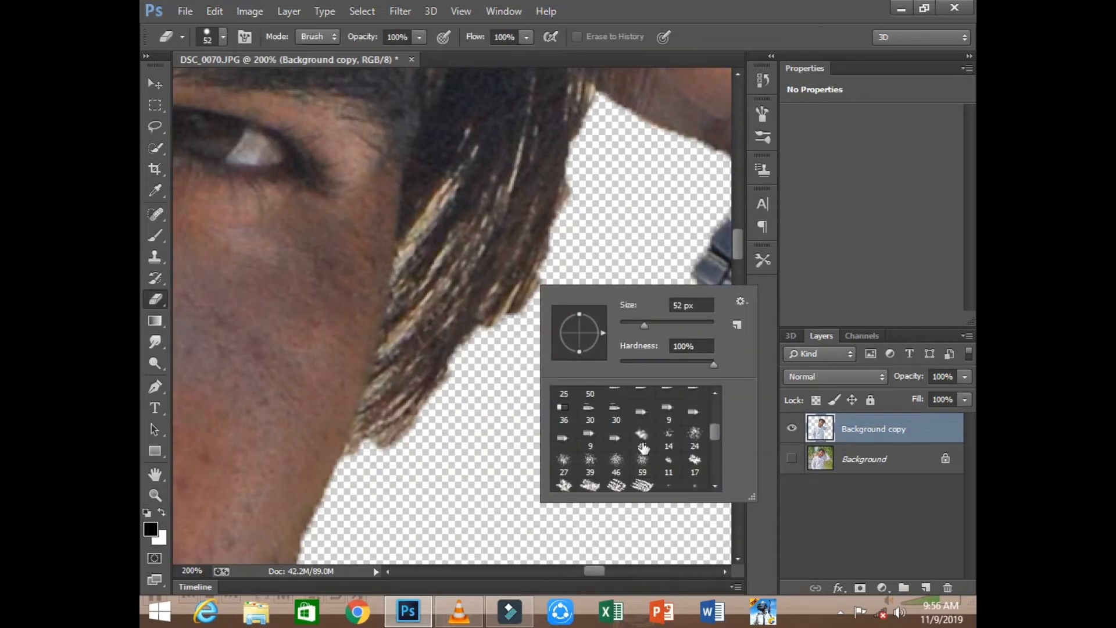
click(669, 440)
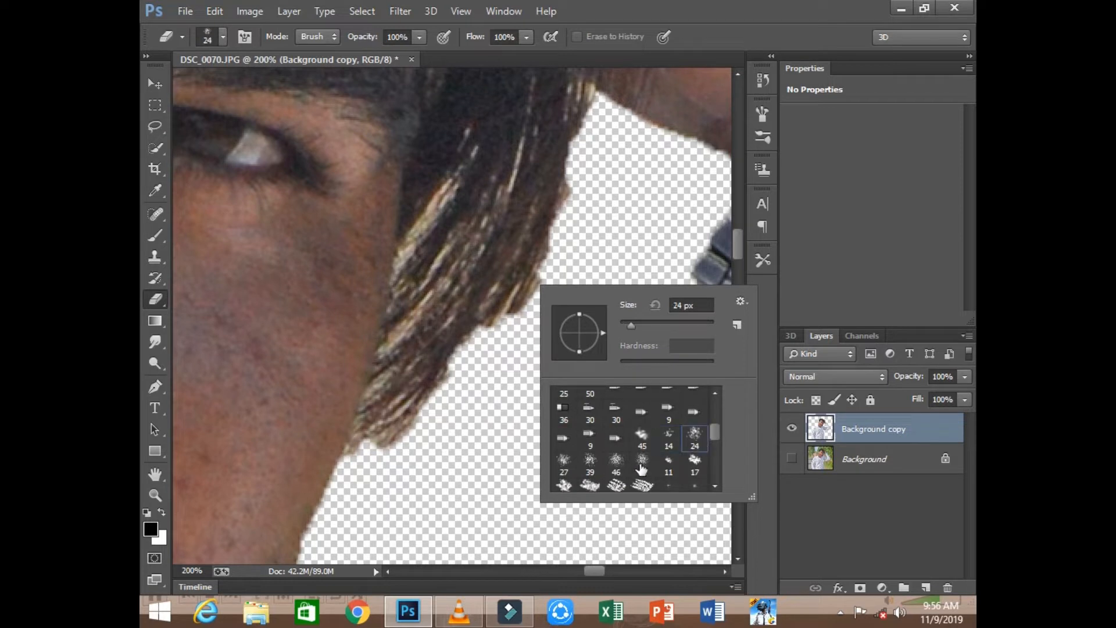
click(590, 459)
click(502, 407)
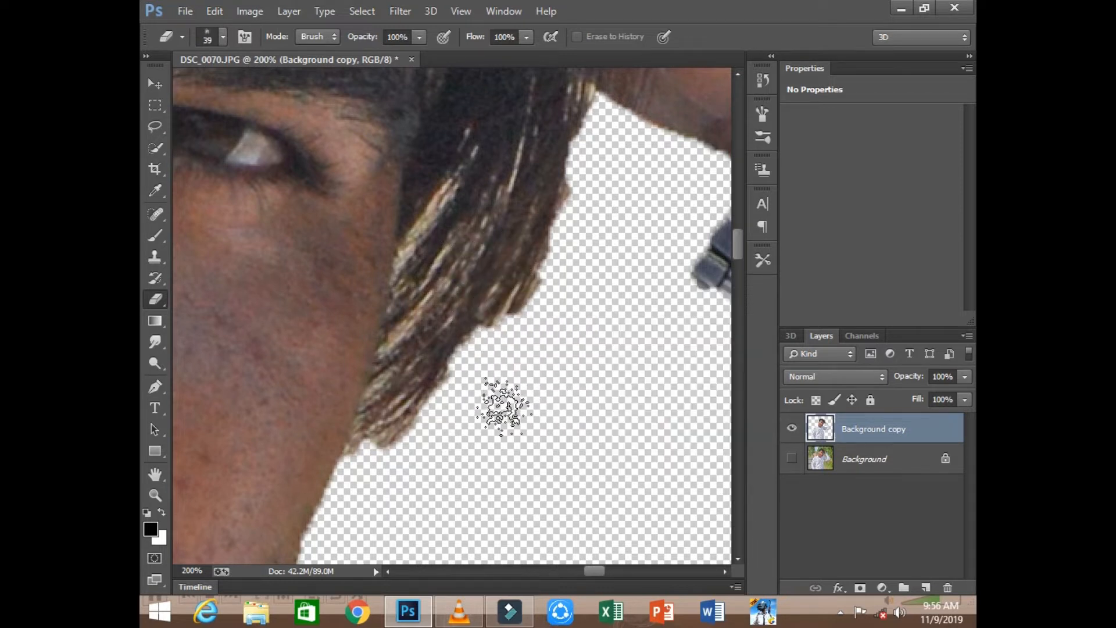
key(bracketright)
key(bracketright)
key(bracketright)
key(bracketright)
key(bracketright)
key(bracketright)
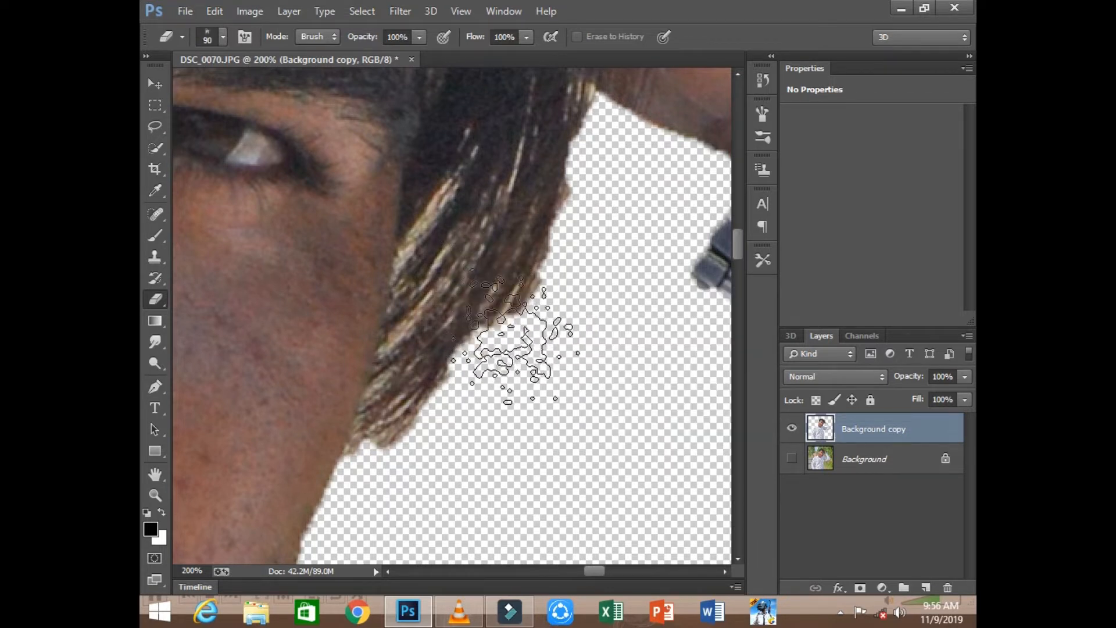
Erase the hair strands hanging beside the eye and cheek with the spatter Eraser, leaving a clean face edge
drag(511, 346, 501, 285)
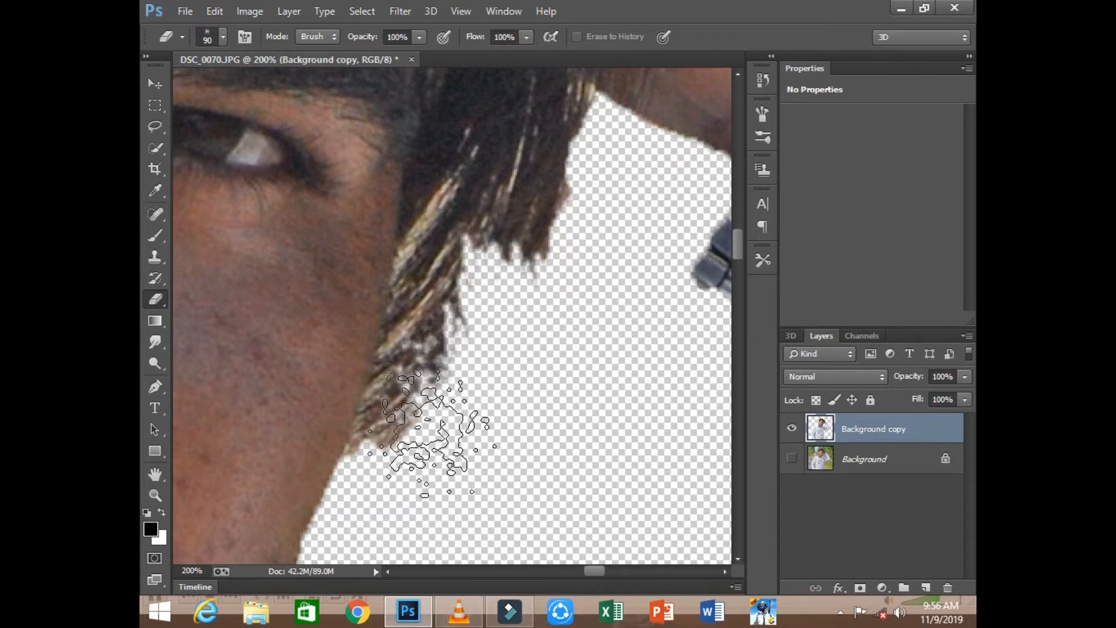
mouse_move(432, 430)
mouse_down()
mouse_move(434, 365)
mouse_move(430, 428)
mouse_move(418, 438)
mouse_move(448, 344)
mouse_move(465, 227)
mouse_move(418, 378)
mouse_up()
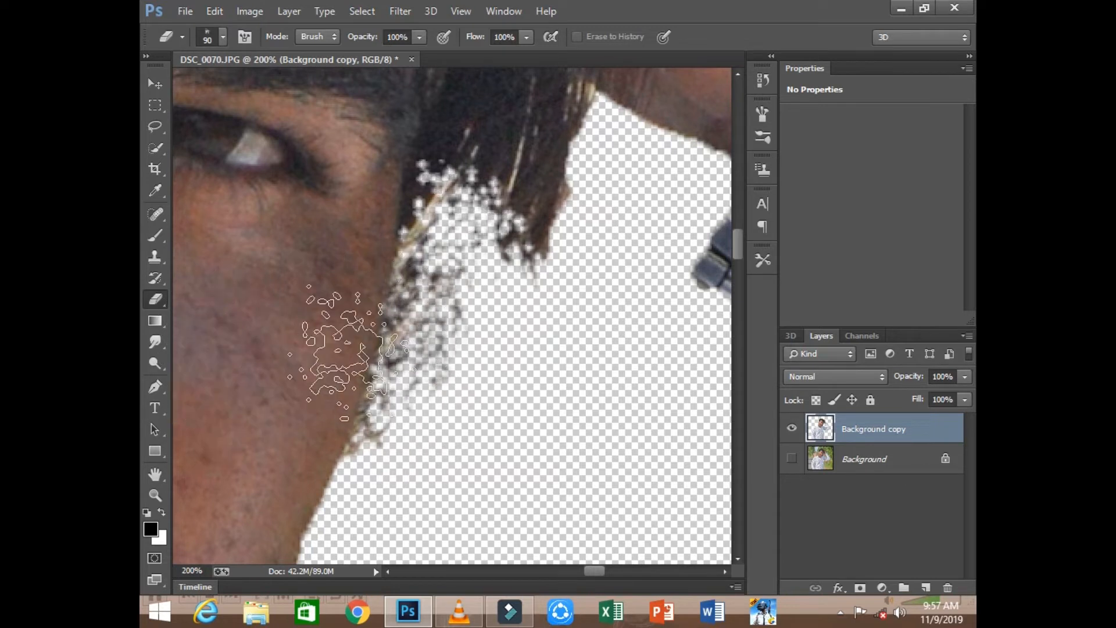
mouse_move(349, 352)
mouse_down()
mouse_move(467, 299)
mouse_move(451, 390)
mouse_move(466, 334)
mouse_move(466, 309)
mouse_move(447, 367)
mouse_move(460, 286)
mouse_move(402, 512)
mouse_up()
scroll(415, 466, down, 1)
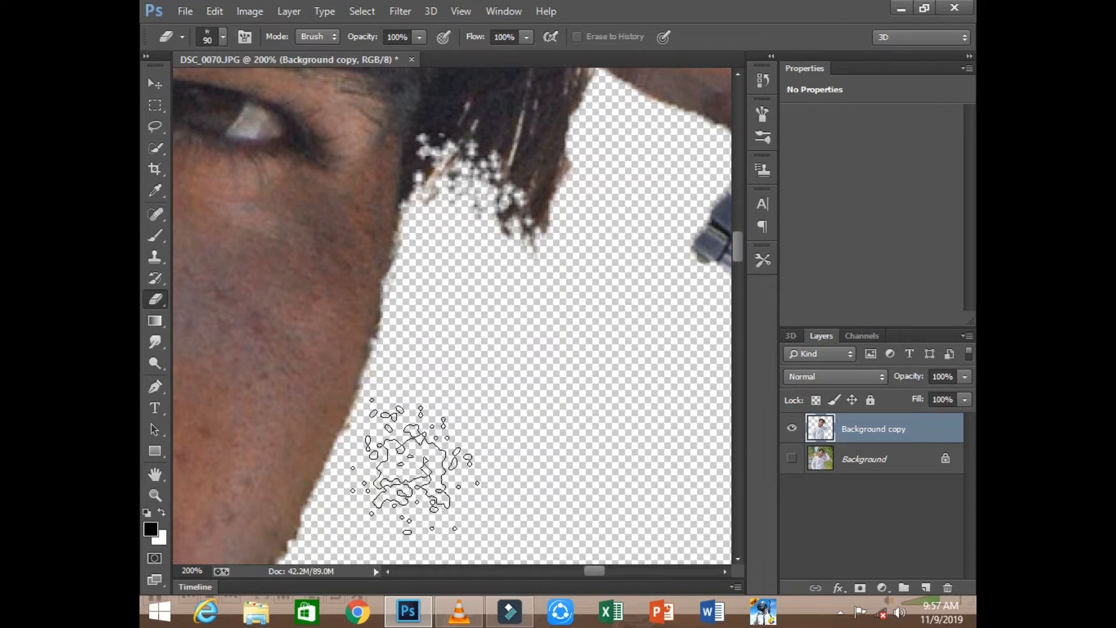
scroll(414, 465, down, 3)
Smooth the cutout edge along the cheek and jaw down to the collar with a soft round 10 px Eraser
right_click(443, 285)
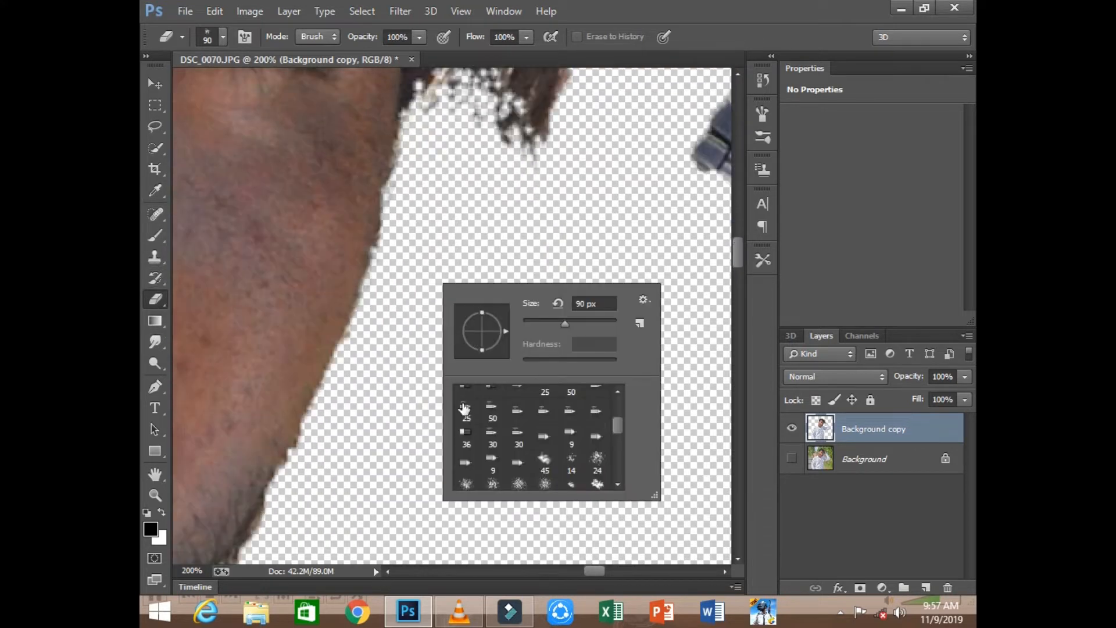
scroll(465, 410, up, 3)
click(541, 249)
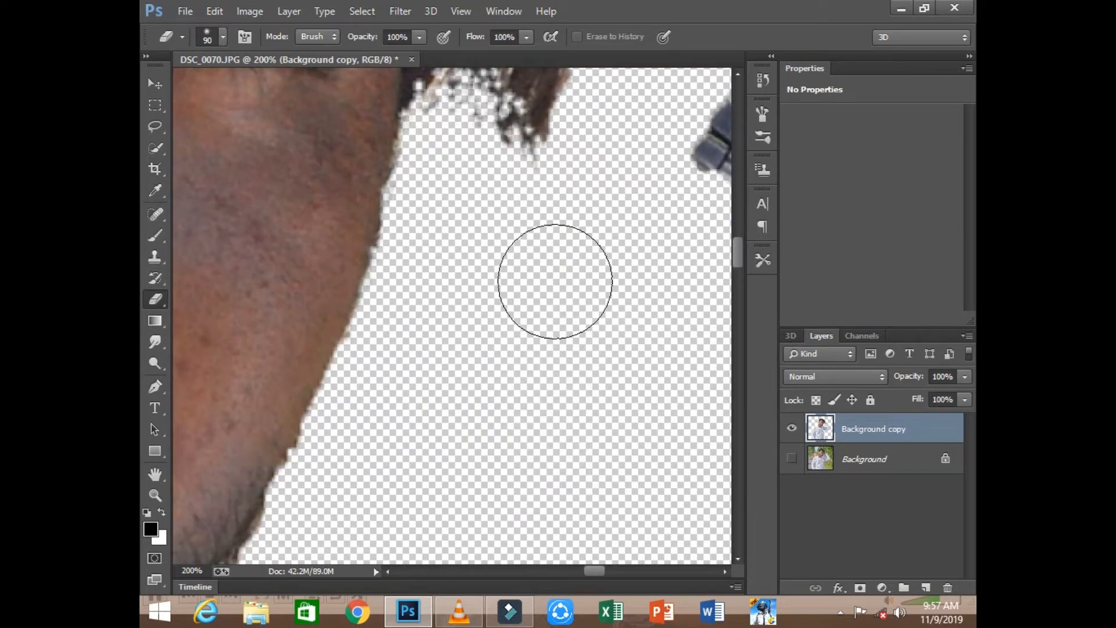
key(bracketleft)
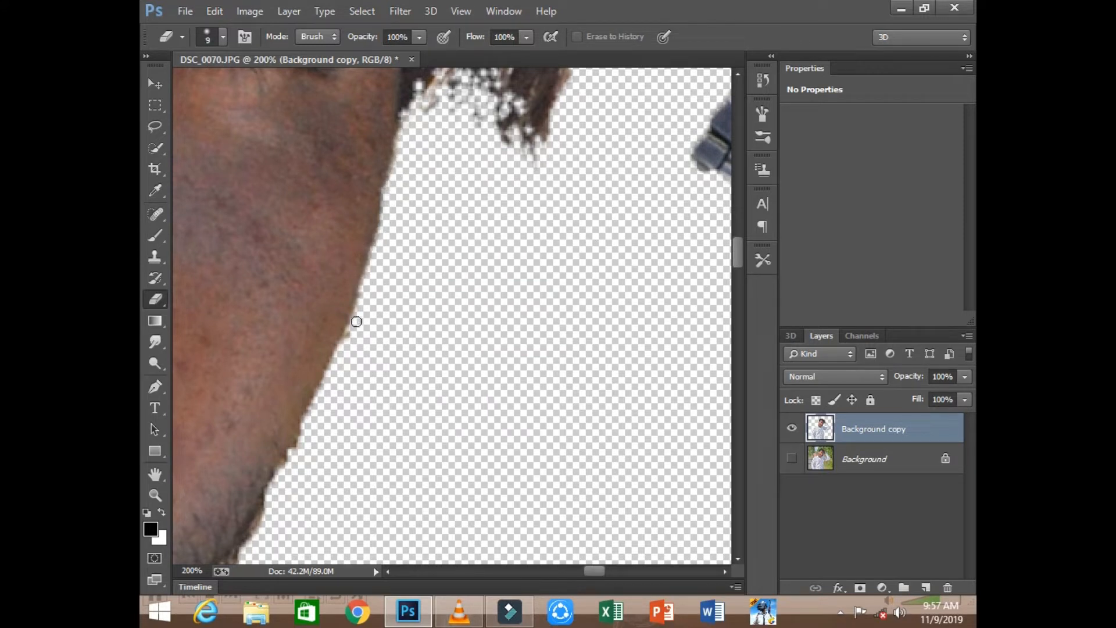
scroll(342, 353, down, 3)
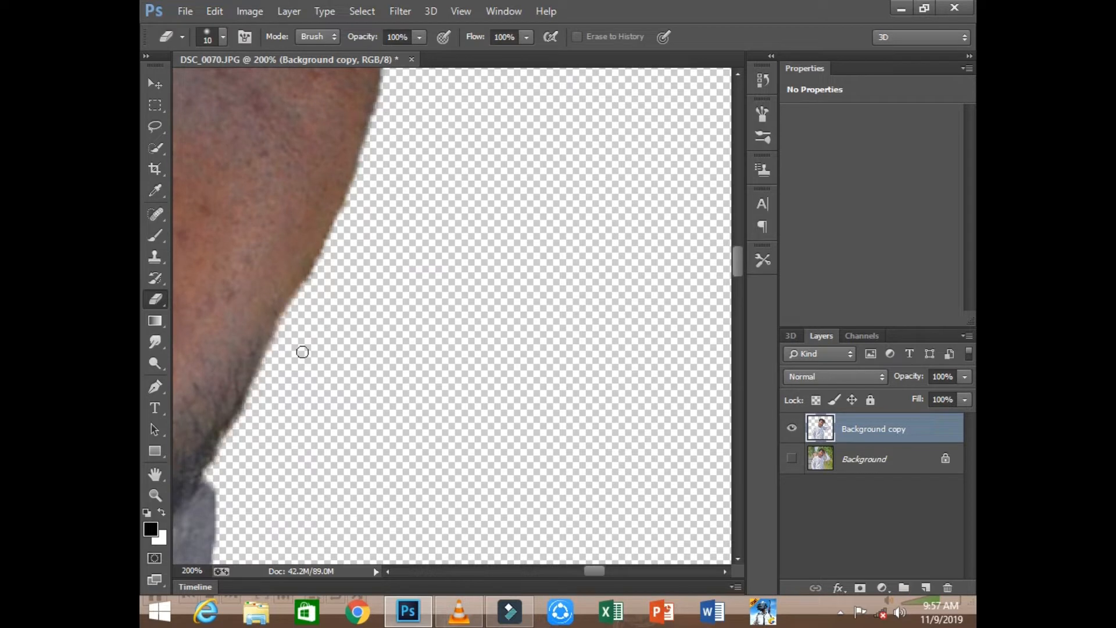
key(ctrl+z)
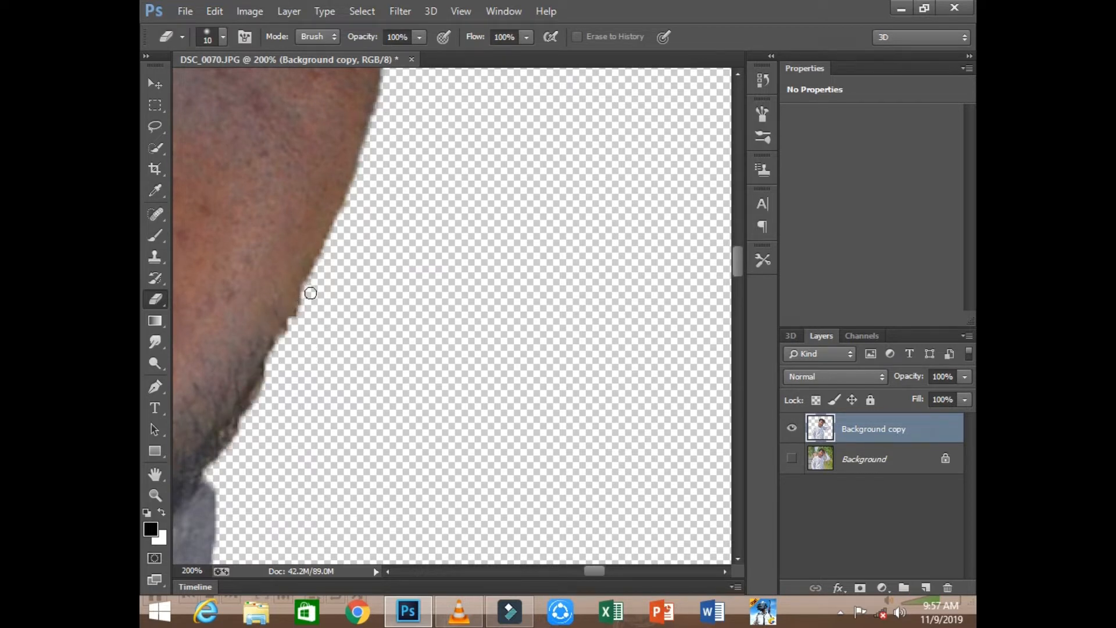
drag(279, 363, 364, 301)
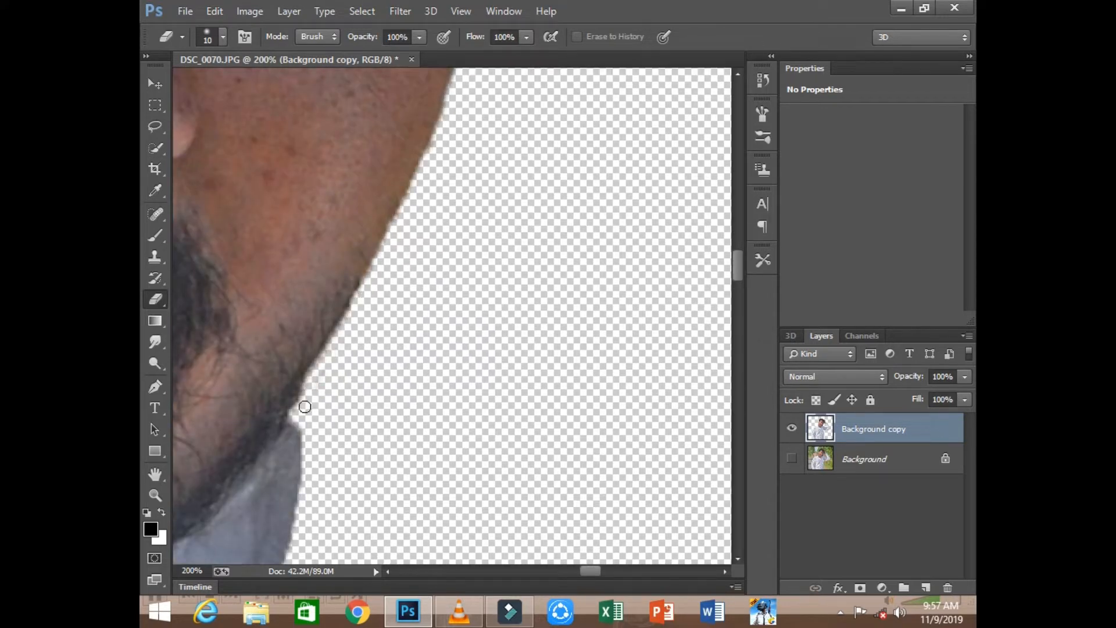
Enlarge the soft Eraser to 47 px and trim the uneven hair edge on the side of the head above the ear
key(ctrl+0)
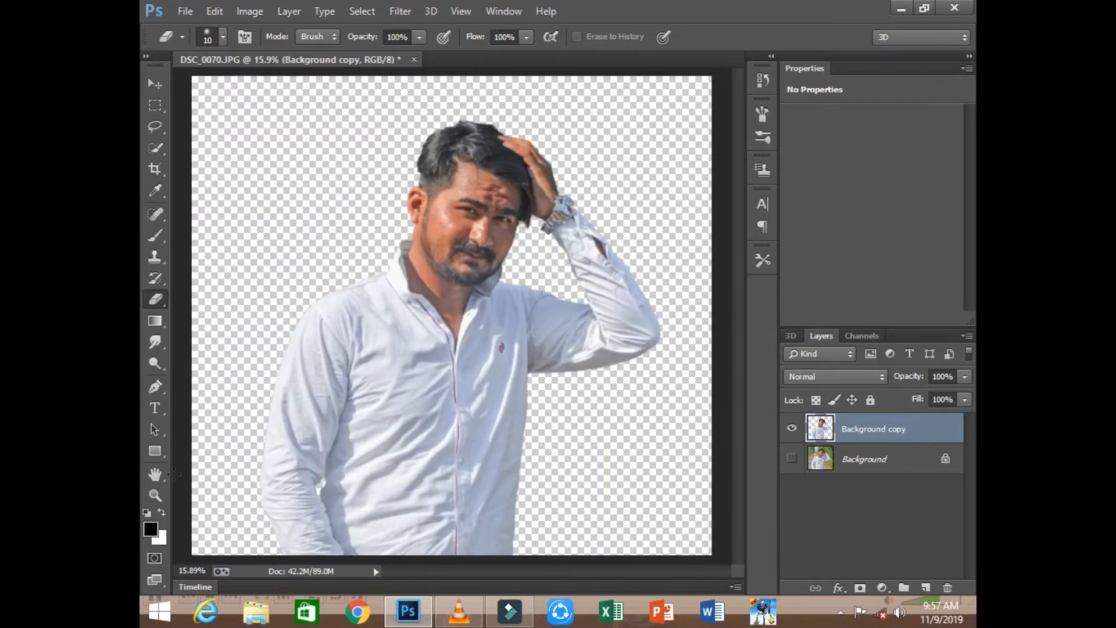
click(155, 495)
drag(415, 177, 547, 338)
click(156, 298)
right_click(337, 252)
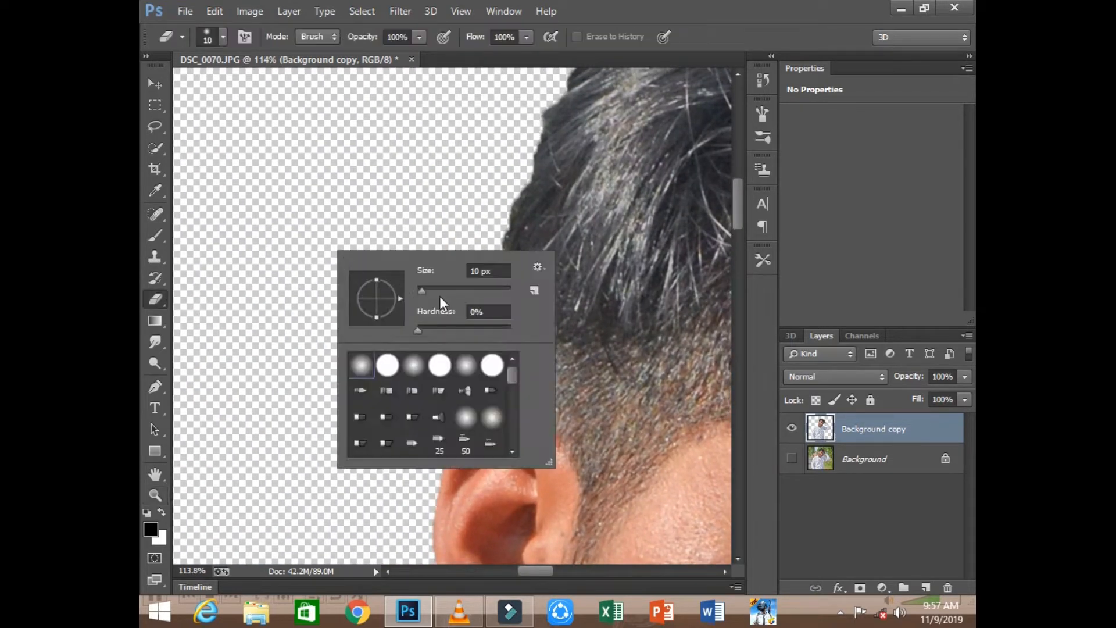
click(436, 291)
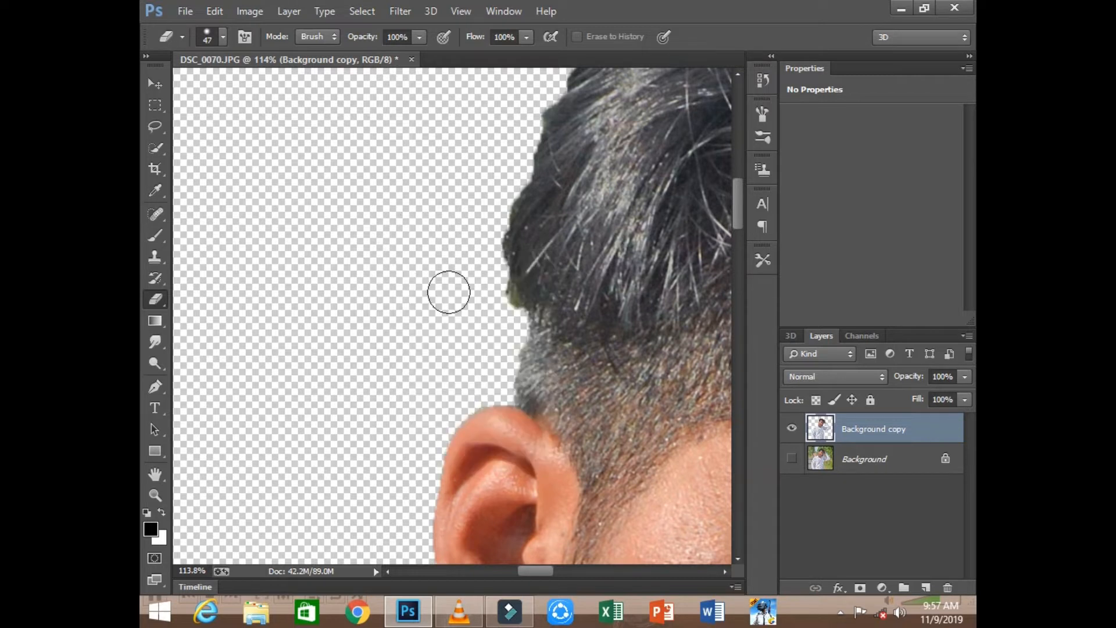
drag(484, 240, 508, 181)
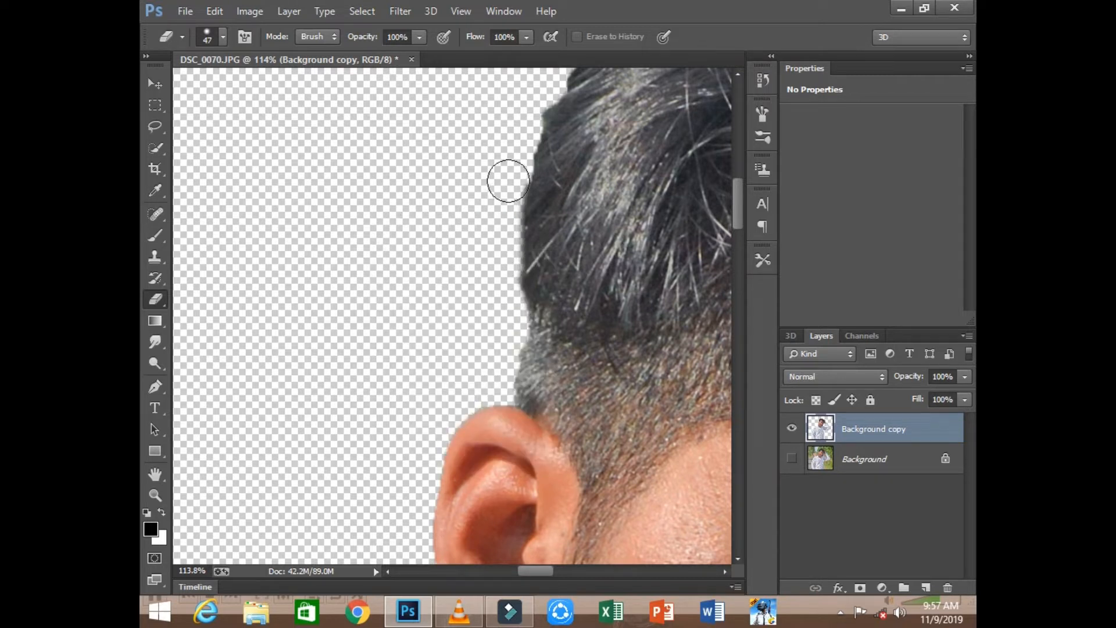
Erase the jagged hair outline across the top of the head as far as the raised fingertips
scroll(517, 282, up, 5)
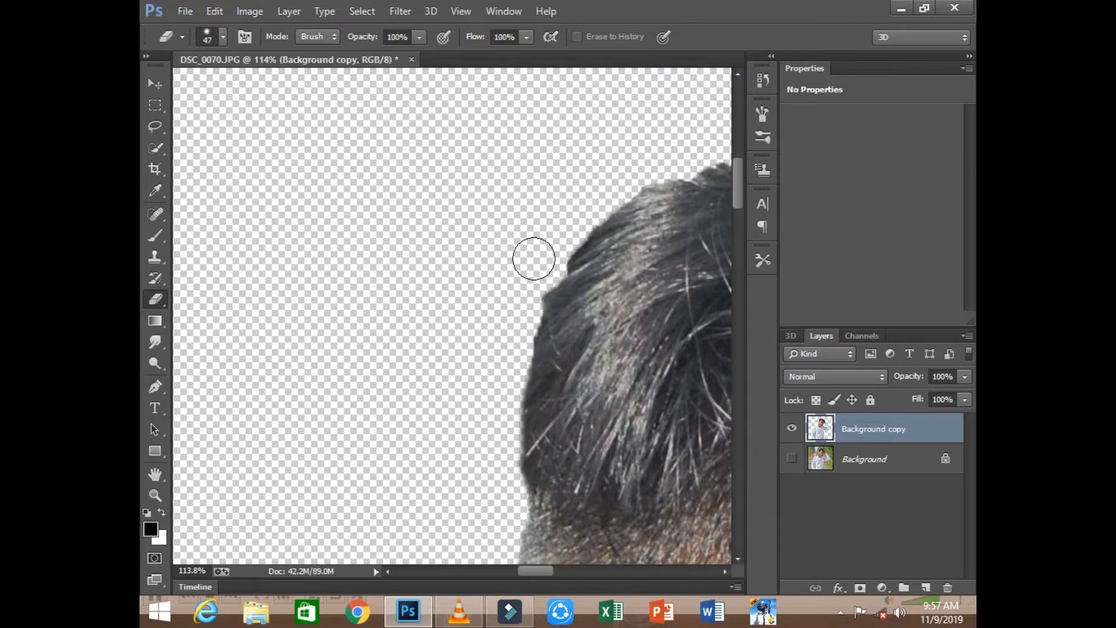
drag(547, 570, 566, 570)
right_click(512, 221)
click(466, 204)
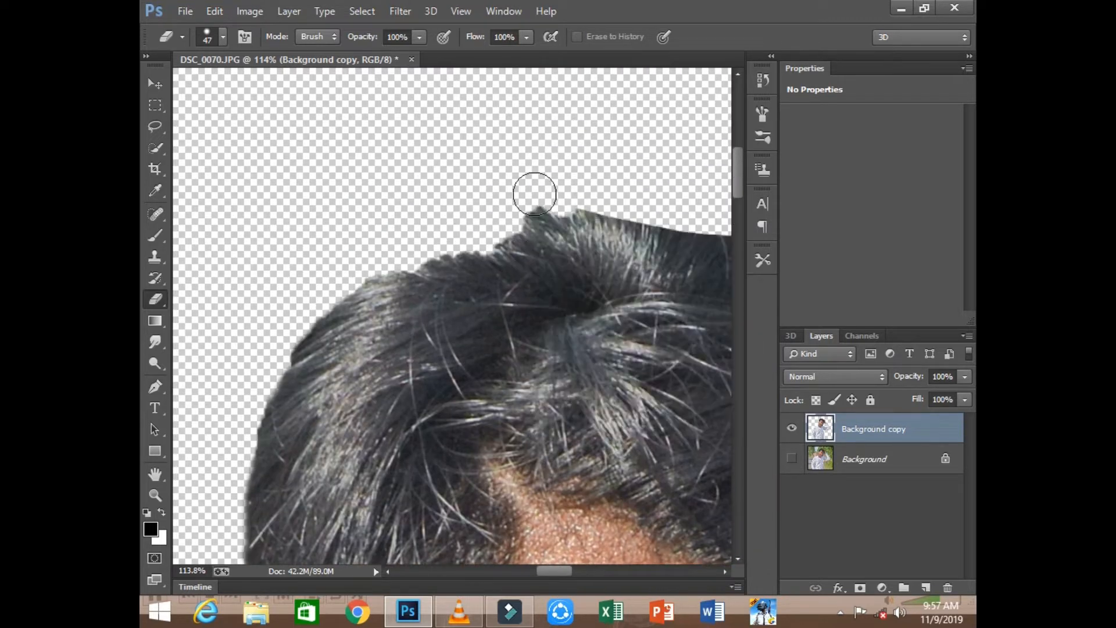
mouse_move(659, 208)
mouse_down()
mouse_move(621, 201)
mouse_move(489, 226)
mouse_move(466, 234)
mouse_move(480, 242)
mouse_move(344, 281)
mouse_move(312, 342)
mouse_up()
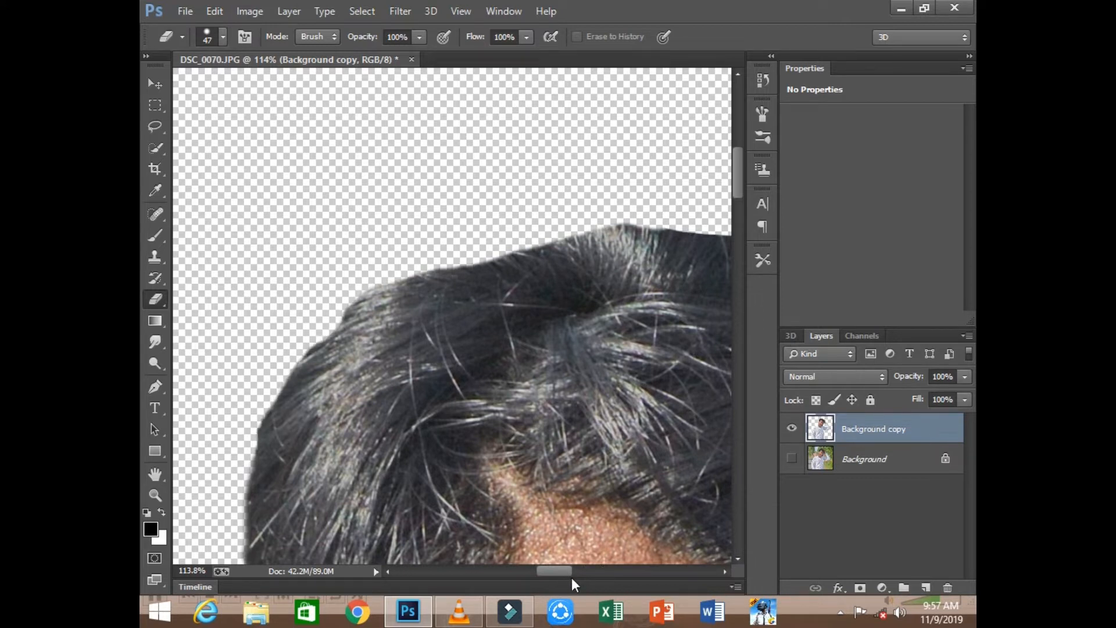
drag(574, 574, 603, 570)
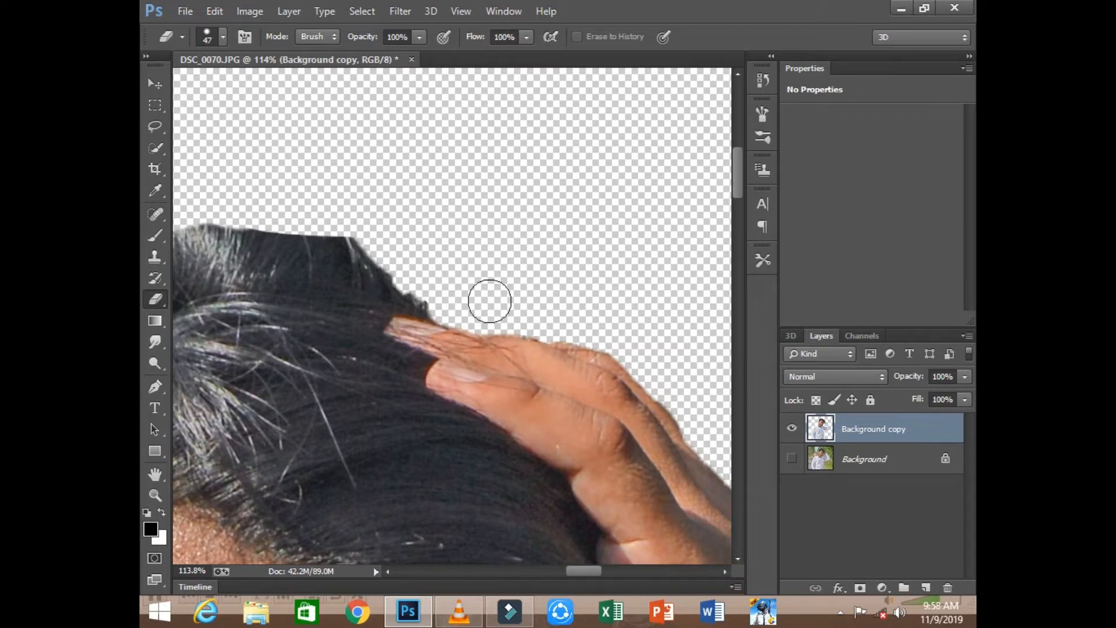
mouse_move(506, 319)
mouse_down()
mouse_move(356, 236)
mouse_move(288, 215)
mouse_up()
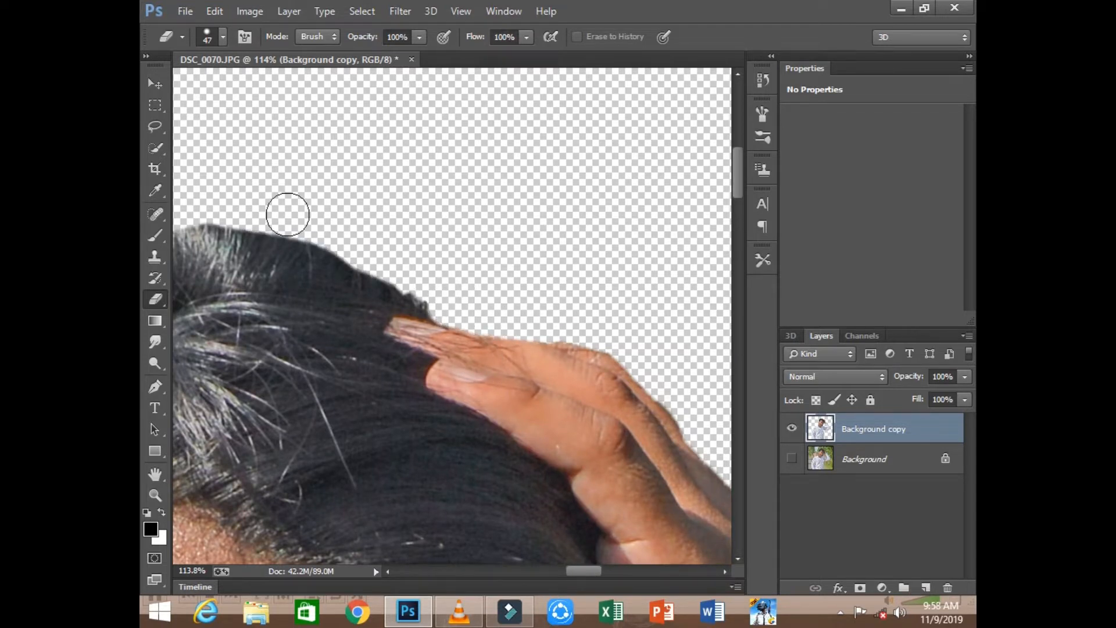
Inspect the cutout's neck and collar edges and the whole figure for leftover flaws
click(155, 494)
drag(452, 474, 386, 469)
drag(404, 285, 455, 278)
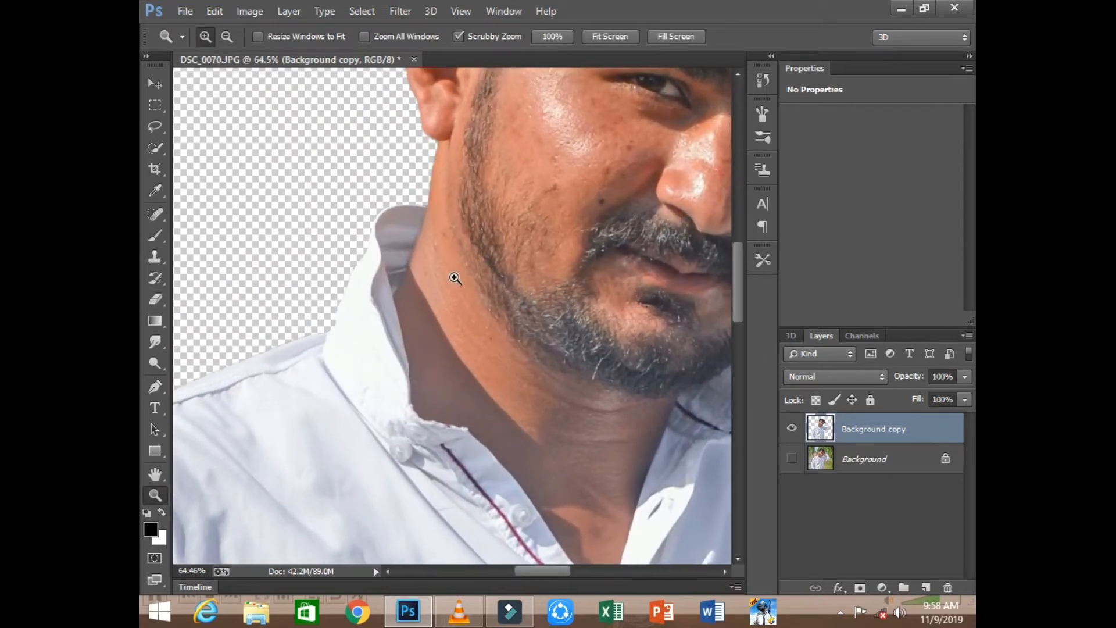
key(ctrl+0)
drag(349, 417, 356, 419)
right_click(356, 419)
click(396, 419)
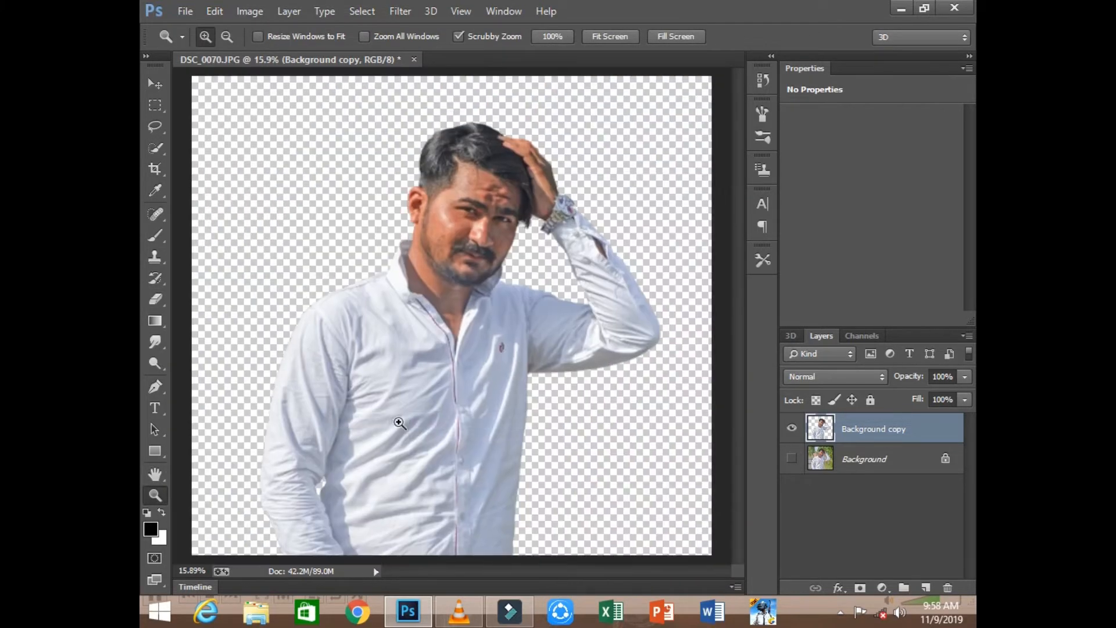
Open the background image ]pokp[.jpg from the "creative effect by zs pictures" folder on drive G and fit it on screen
click(185, 11)
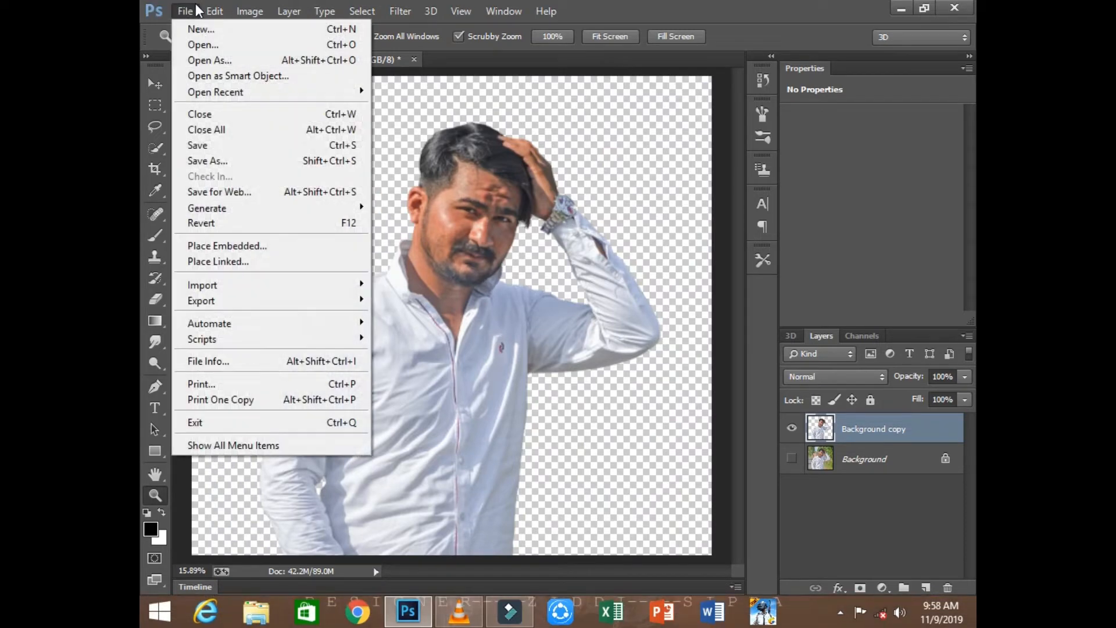
click(220, 45)
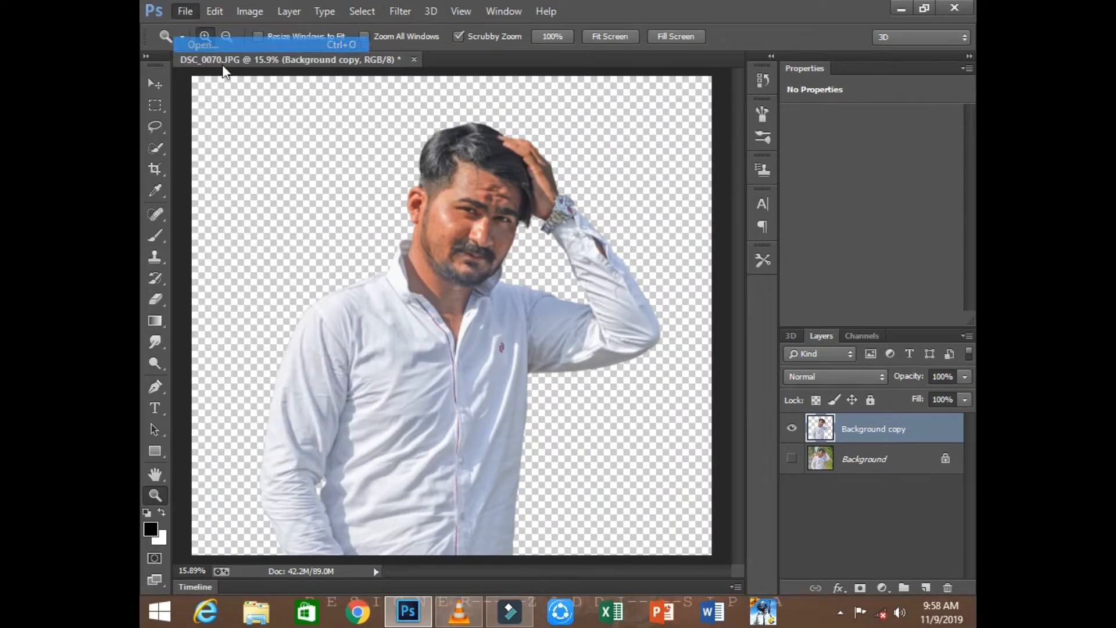
click(261, 356)
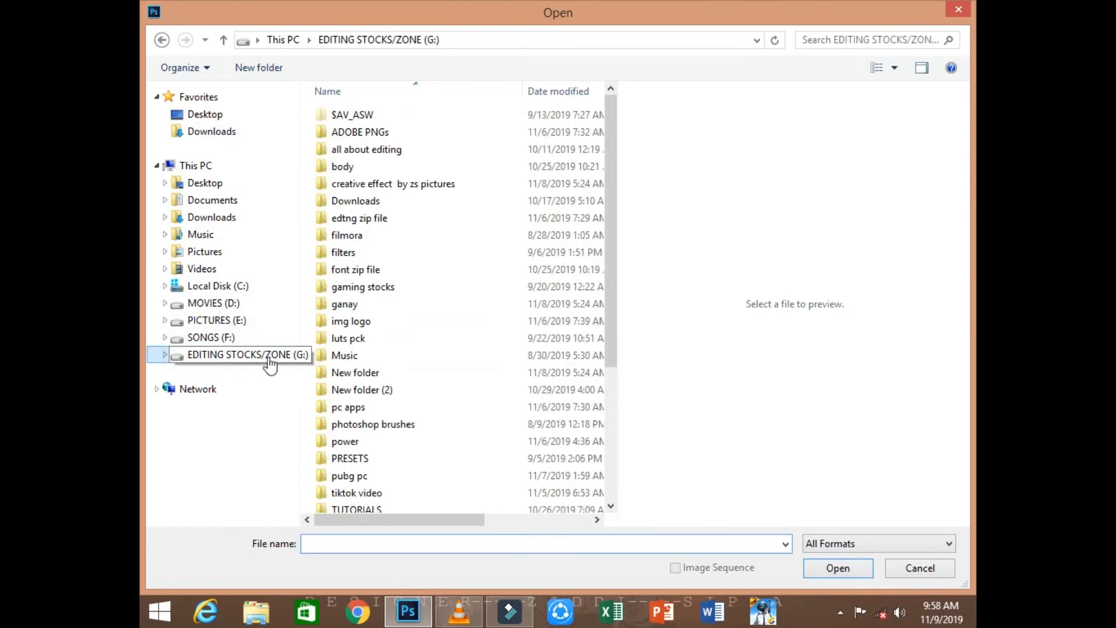
drag(615, 357, 948, 329)
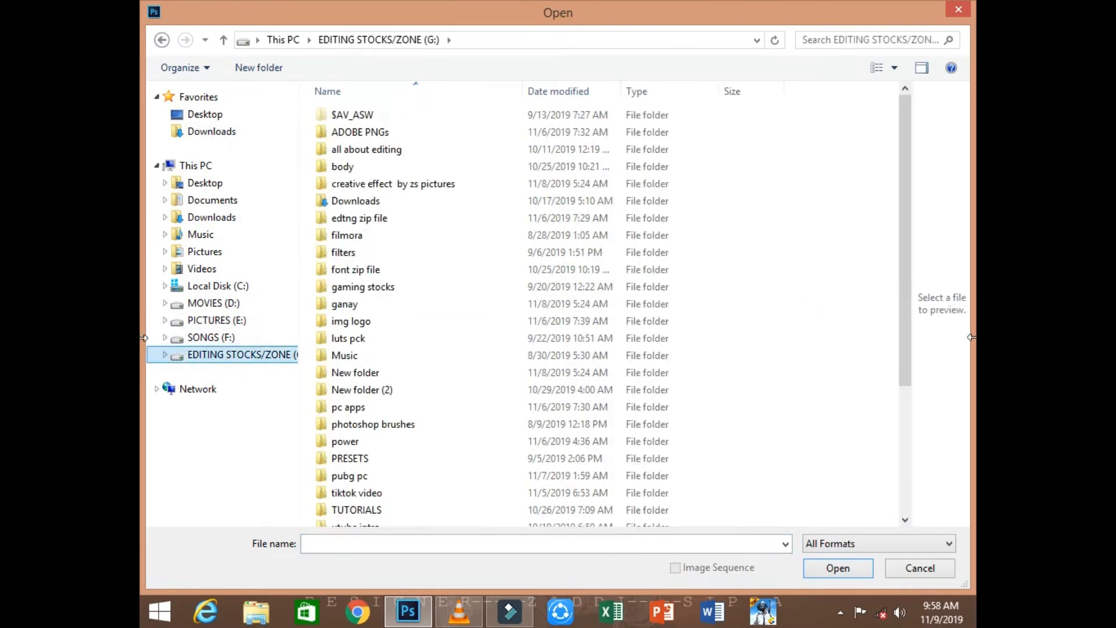
double_click(388, 184)
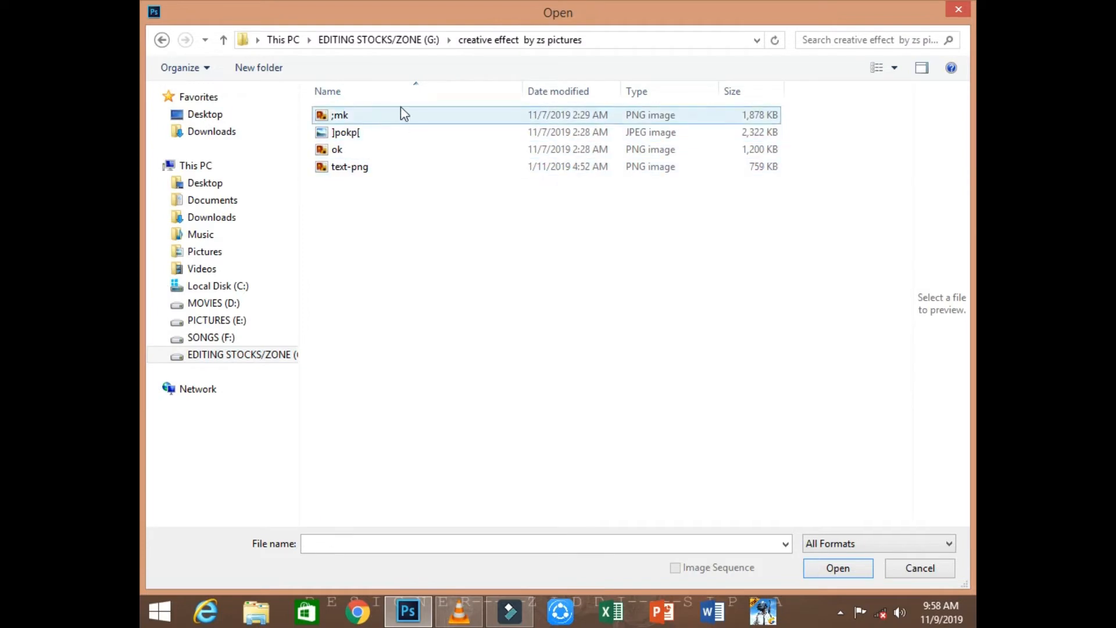
double_click(424, 133)
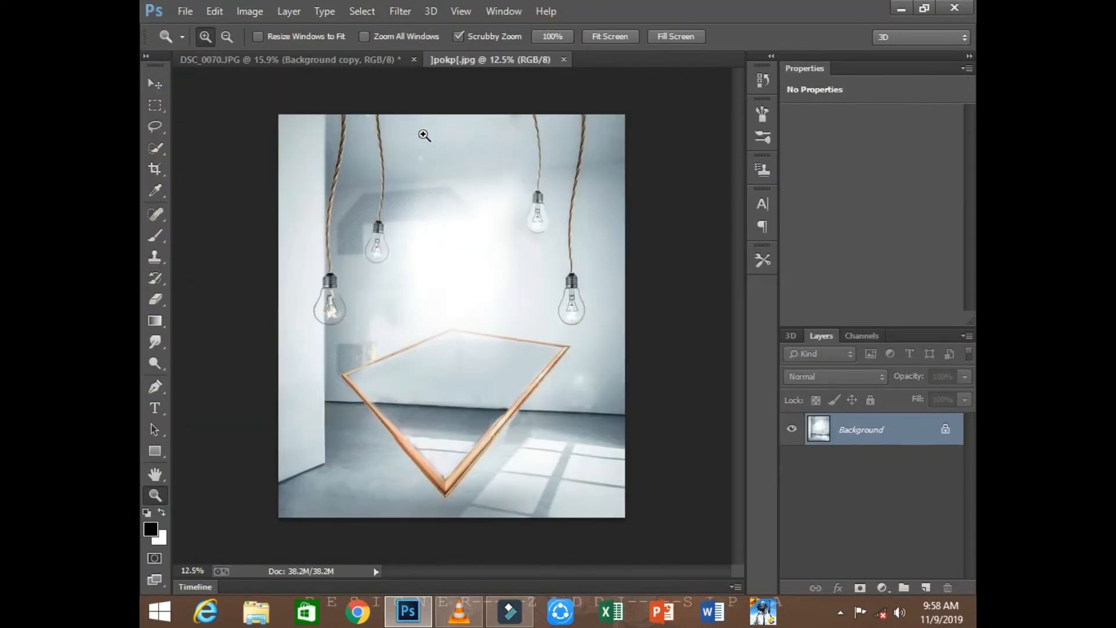
right_click(446, 238)
click(465, 246)
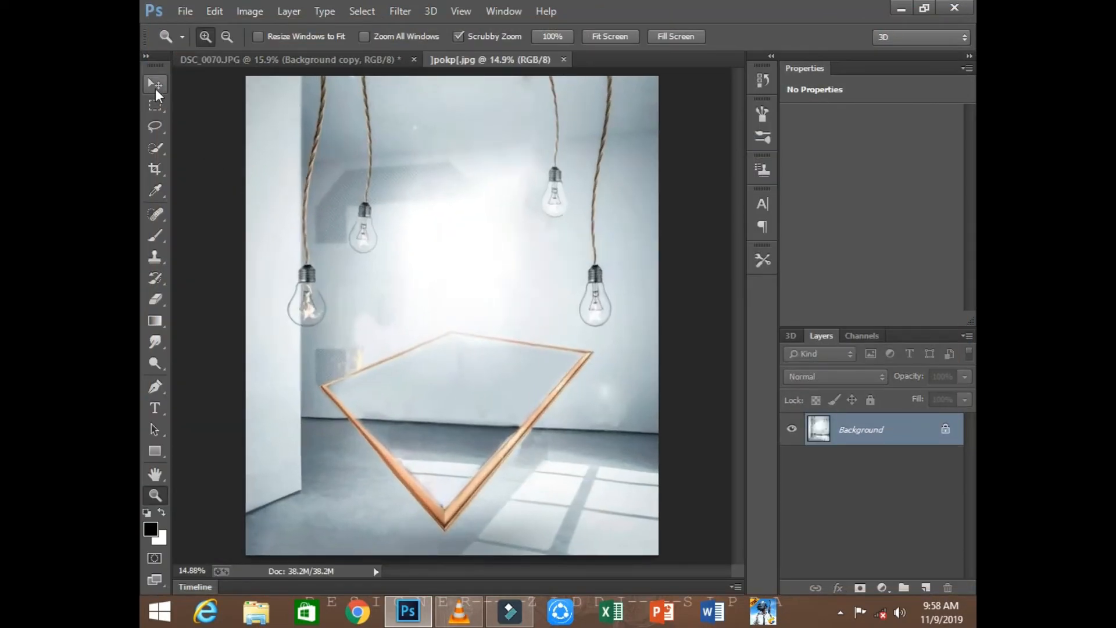
Move the man's cutout from DSC_0070.JPG into the ]pokp[.jpg document and place it over the light-bulb room
click(155, 86)
click(299, 63)
drag(364, 270, 448, 307)
drag(612, 331, 507, 220)
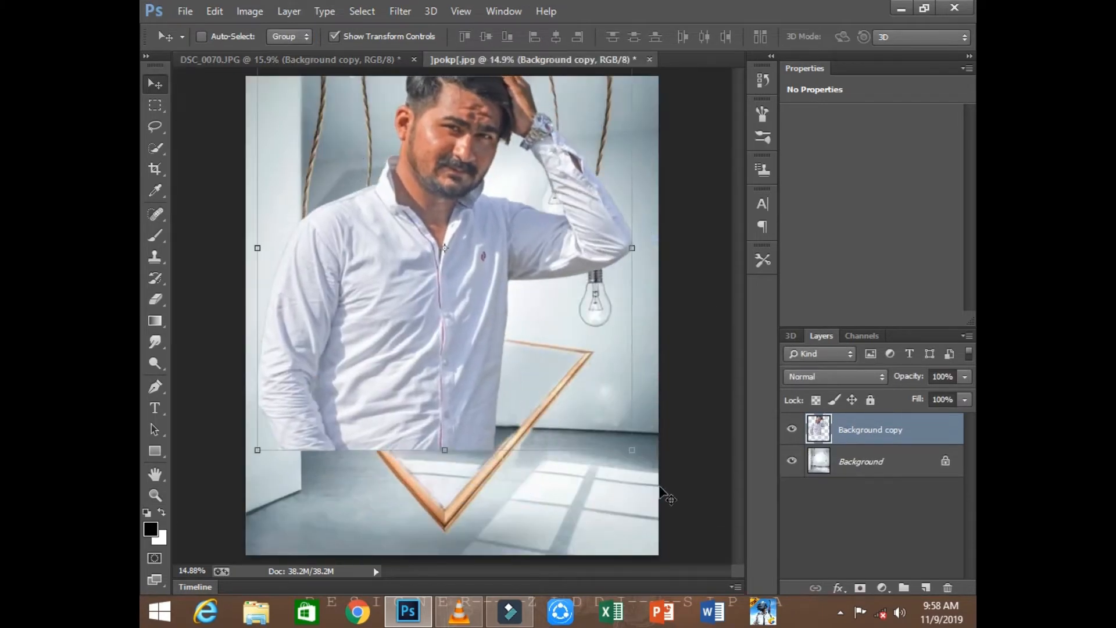
Scale the cutout to 68.64% width and 70.57% height and position it over the wooden frame, leaving the frame's lowest corner uncovered
drag(636, 455, 497, 308)
drag(436, 256, 538, 352)
drag(590, 412, 634, 457)
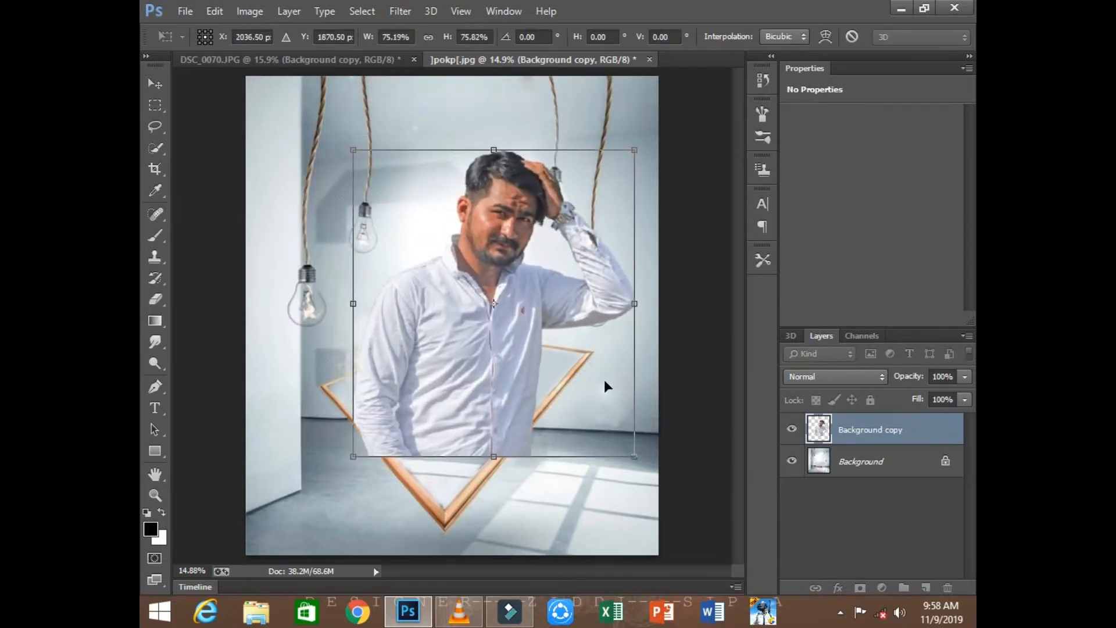
drag(605, 379, 591, 416)
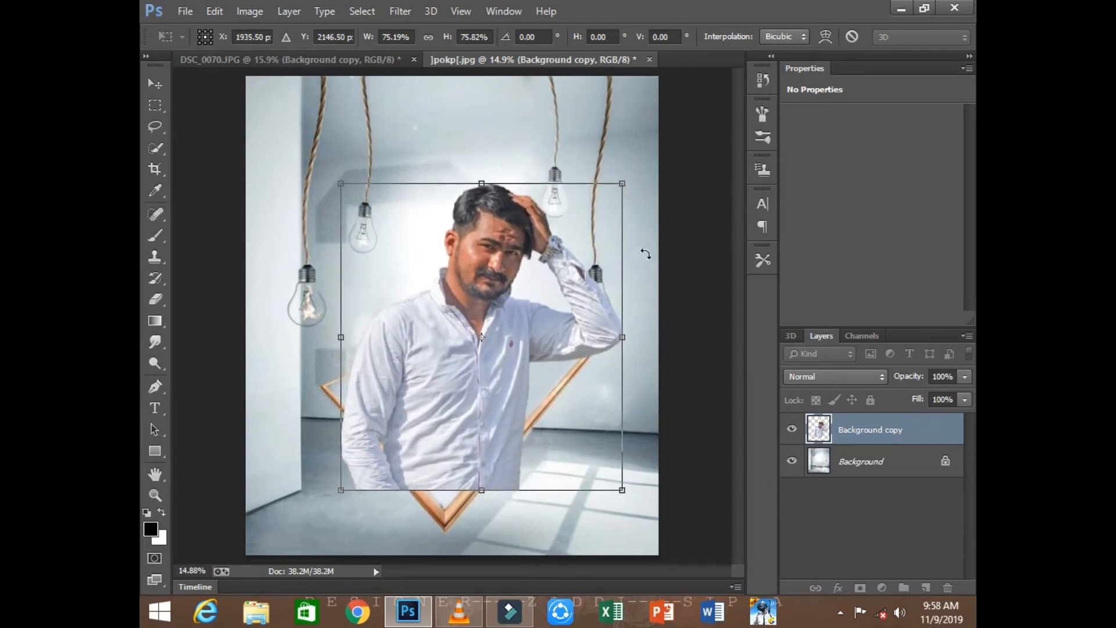
drag(629, 186, 609, 198)
drag(580, 266, 586, 294)
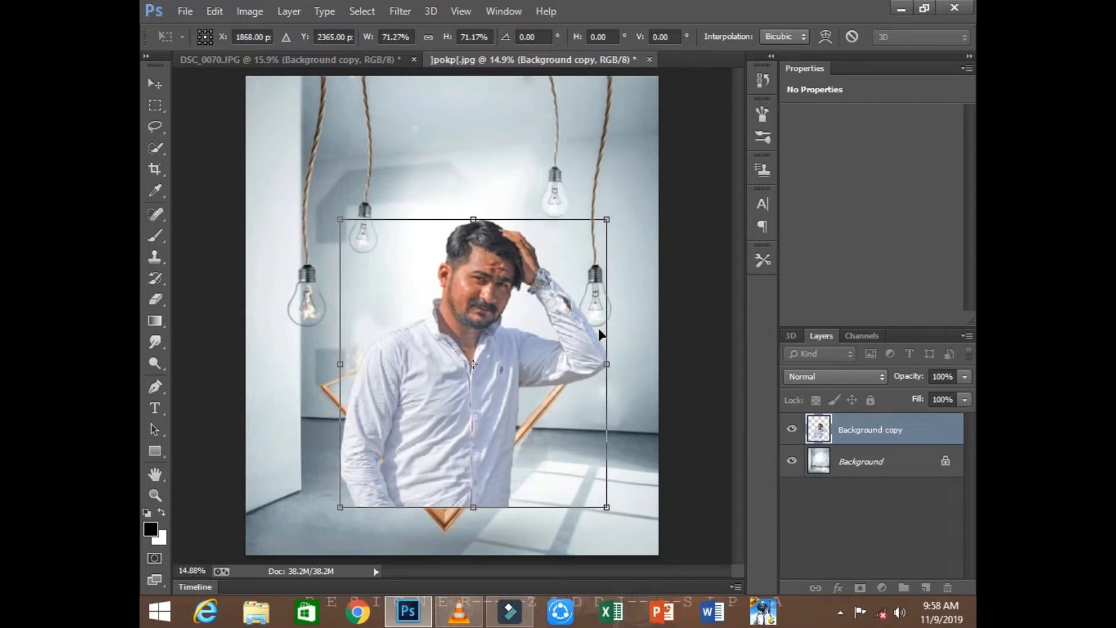
mouse_move(607, 220)
mouse_down()
mouse_move(602, 231)
mouse_move(596, 221)
mouse_up()
key(Return)
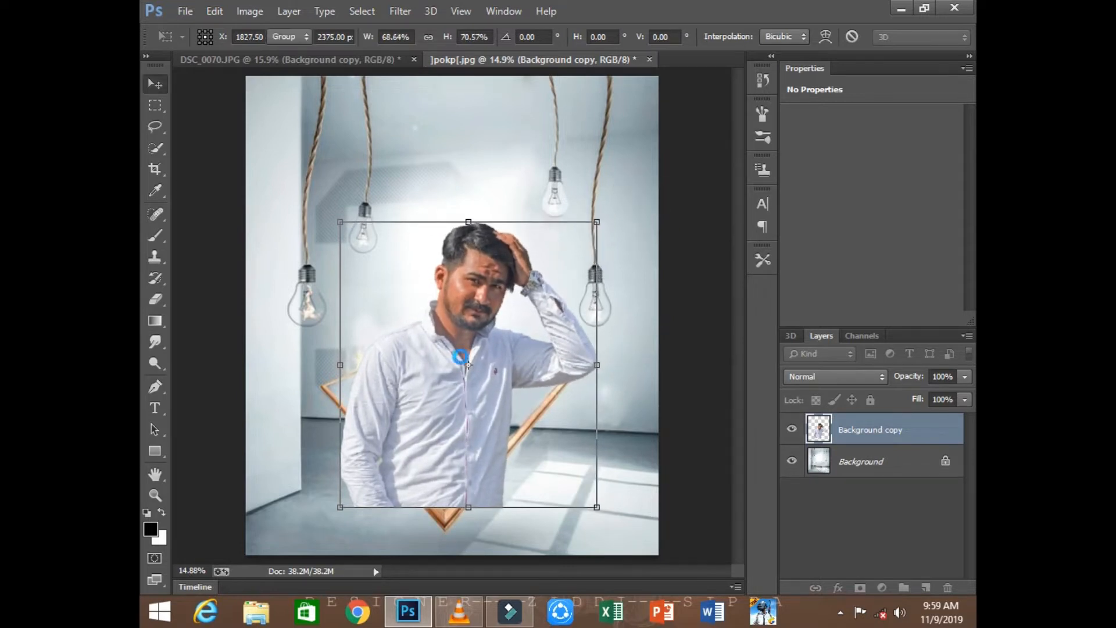
Examine how the man's head and the lower end of his shirt sit in the new background
click(155, 496)
drag(465, 251, 540, 372)
right_click(547, 344)
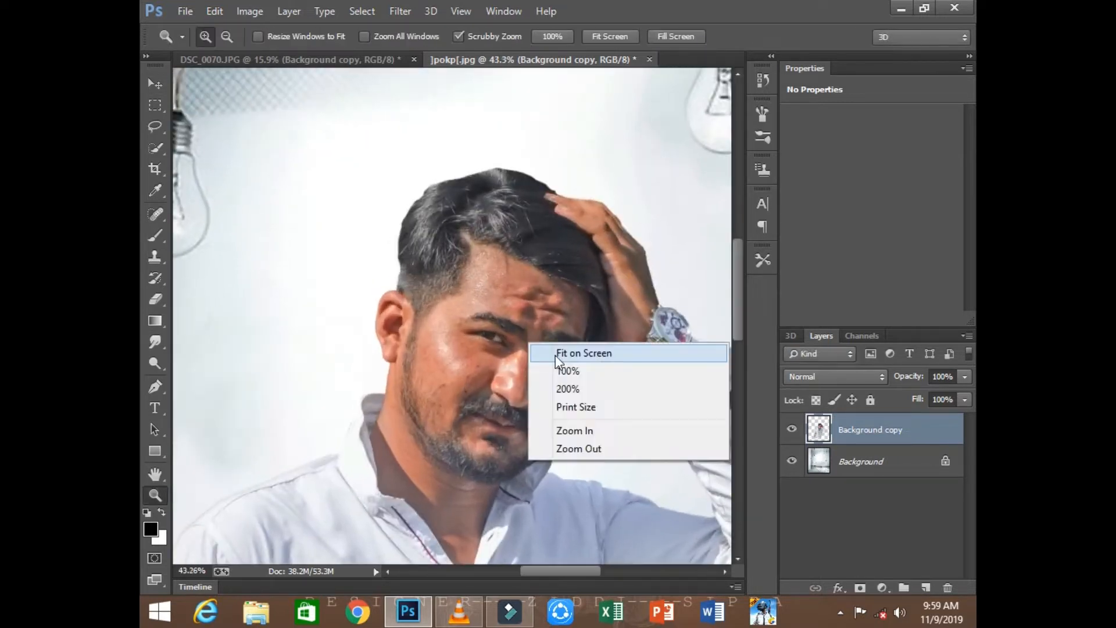
click(561, 351)
click(553, 361)
scroll(510, 461, down, 3)
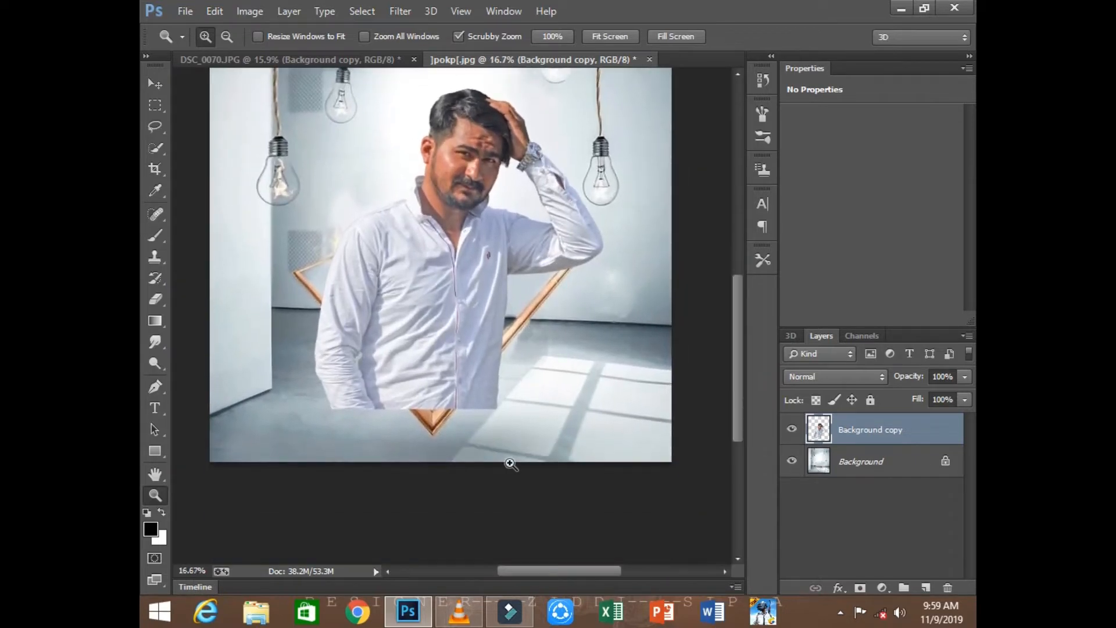
click(465, 374)
key(ctrl+0)
Place the frame overlay ;mk.png as an embedded object above the man's layer at its default position
click(185, 11)
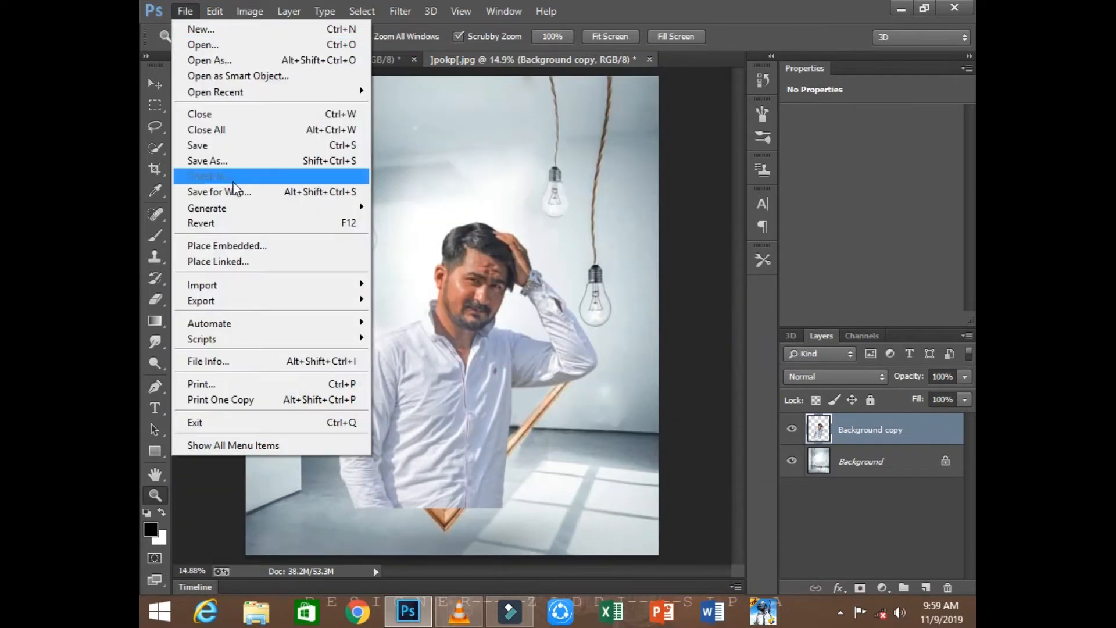
click(249, 240)
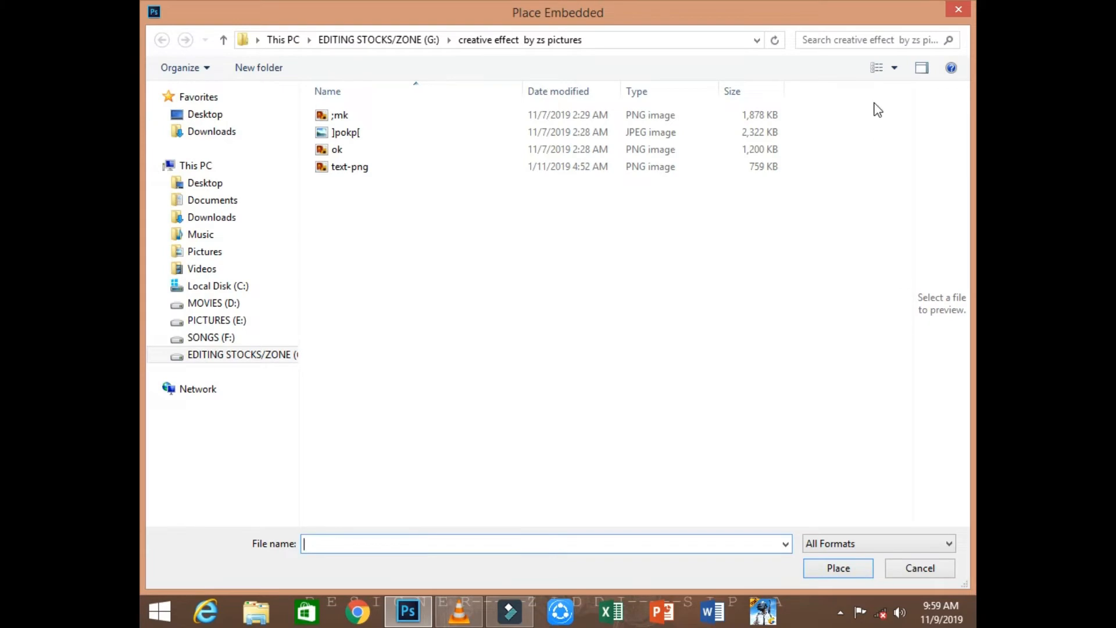
click(895, 67)
click(908, 51)
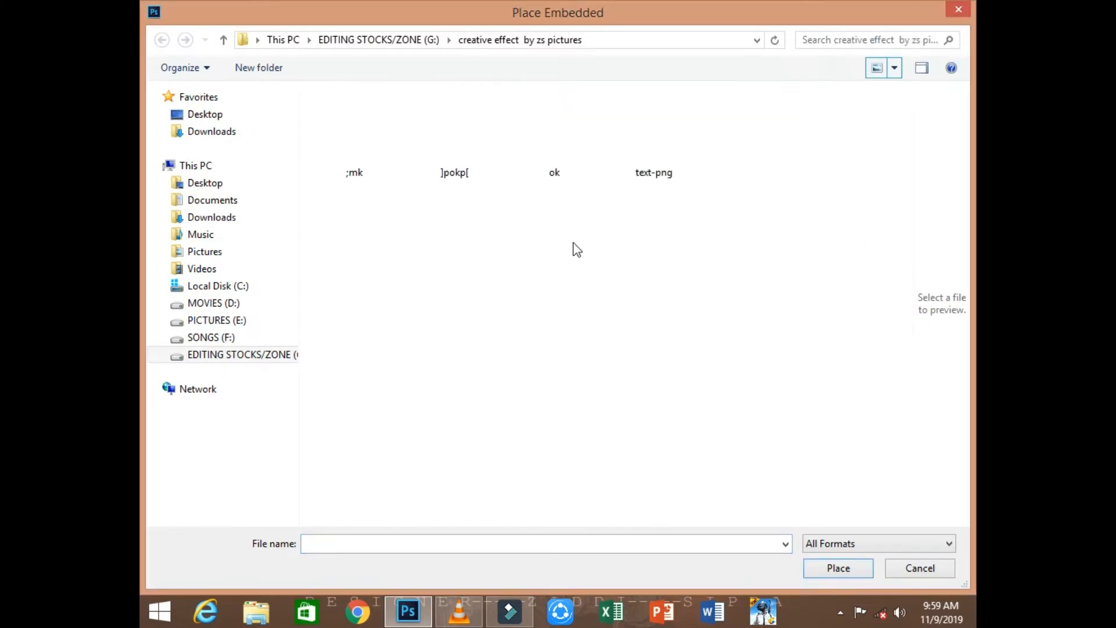
double_click(341, 140)
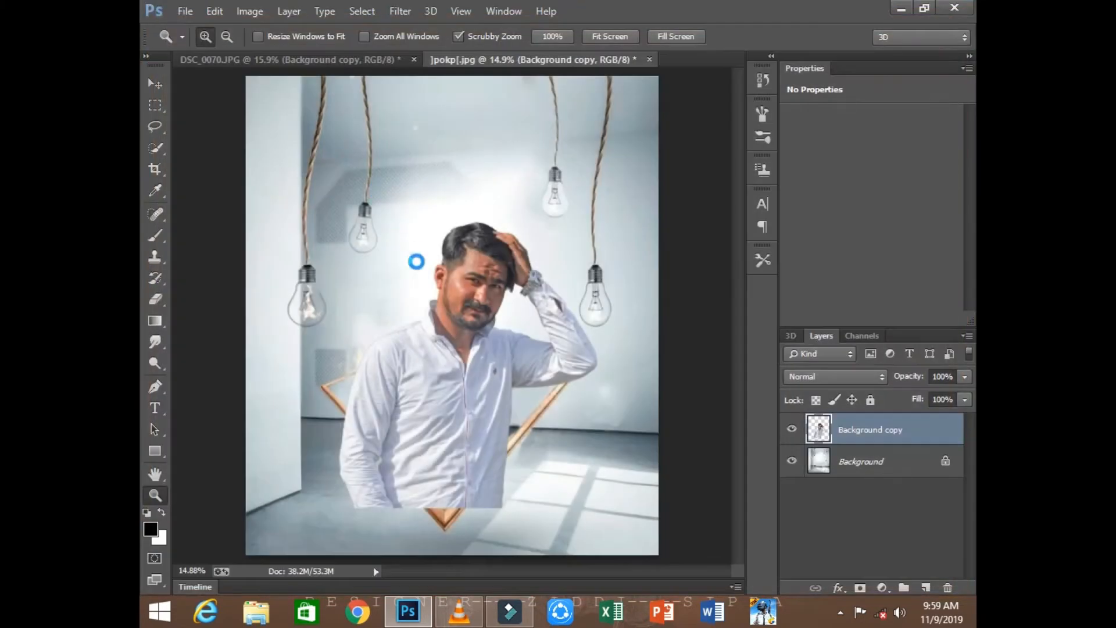
key(Return)
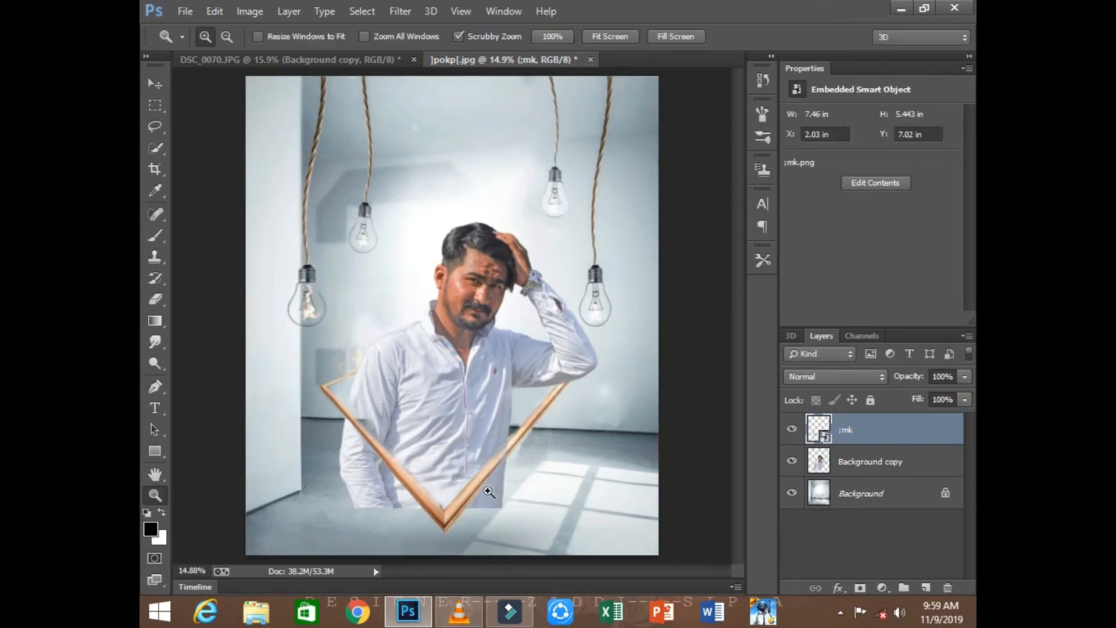
On the Background copy layer, erase the shirt that extends outside the frame's right bar with the 47 px Eraser
drag(489, 492, 688, 406)
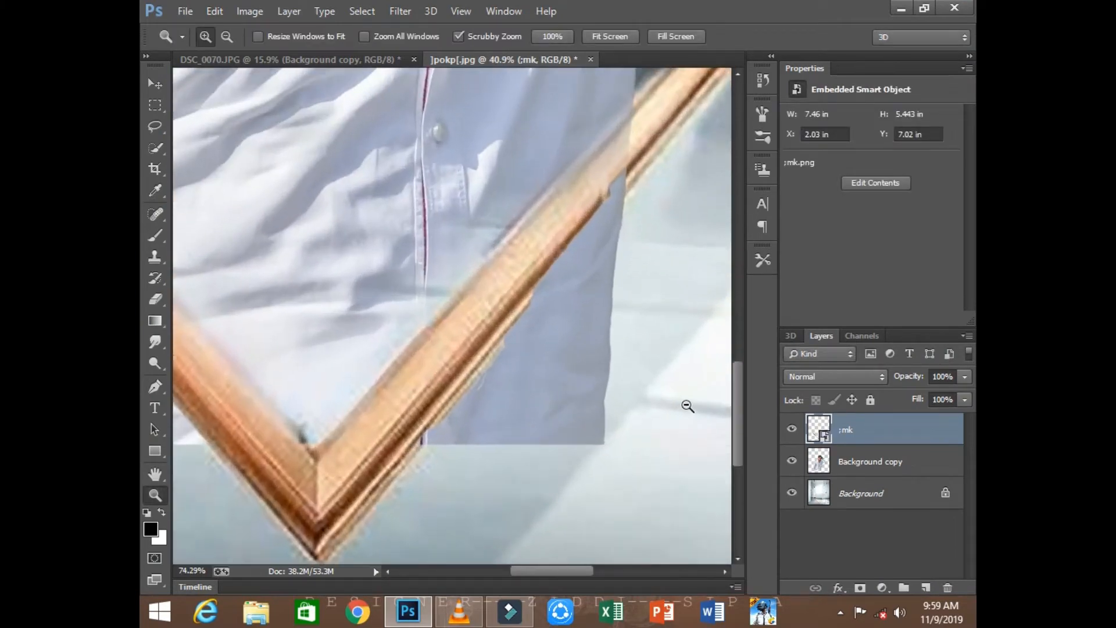
click(886, 460)
click(155, 299)
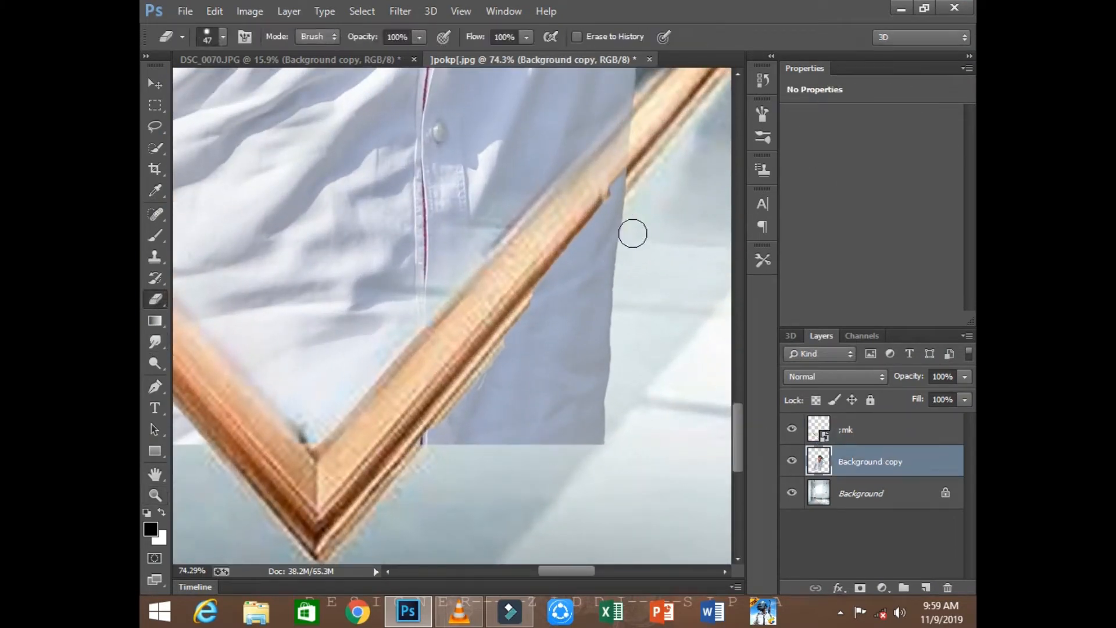
mouse_move(583, 315)
mouse_down()
mouse_move(642, 193)
mouse_move(590, 268)
mouse_move(640, 173)
mouse_up()
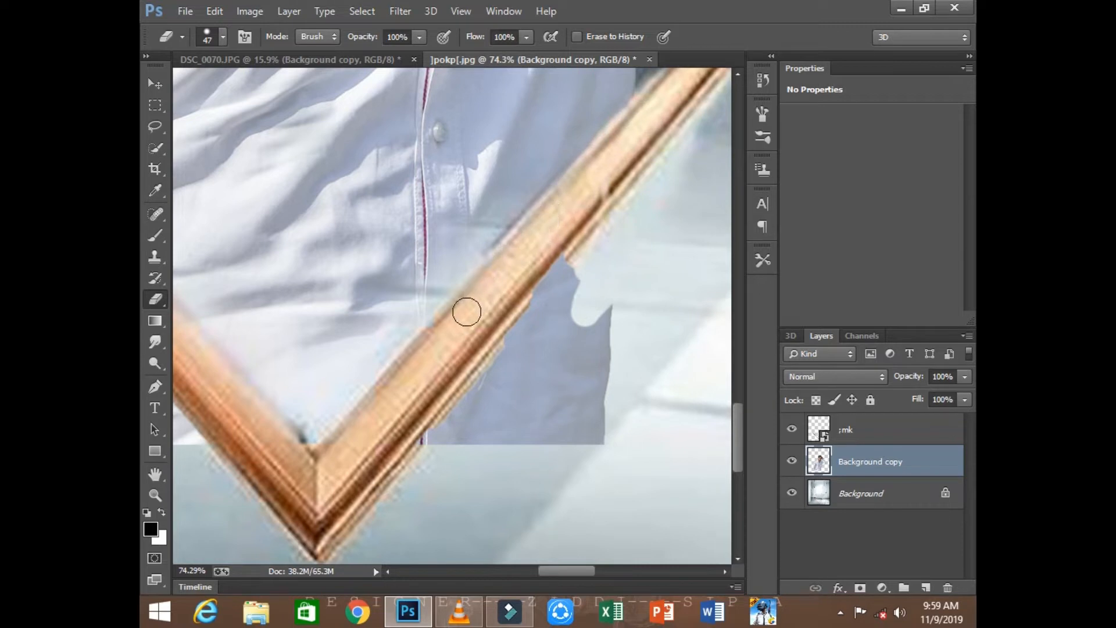
mouse_move(628, 160)
mouse_down()
mouse_move(582, 249)
mouse_move(577, 302)
mouse_move(516, 332)
mouse_move(459, 437)
mouse_move(414, 493)
mouse_move(404, 486)
mouse_move(525, 400)
mouse_move(572, 309)
mouse_move(549, 436)
mouse_move(542, 426)
mouse_move(608, 339)
mouse_up()
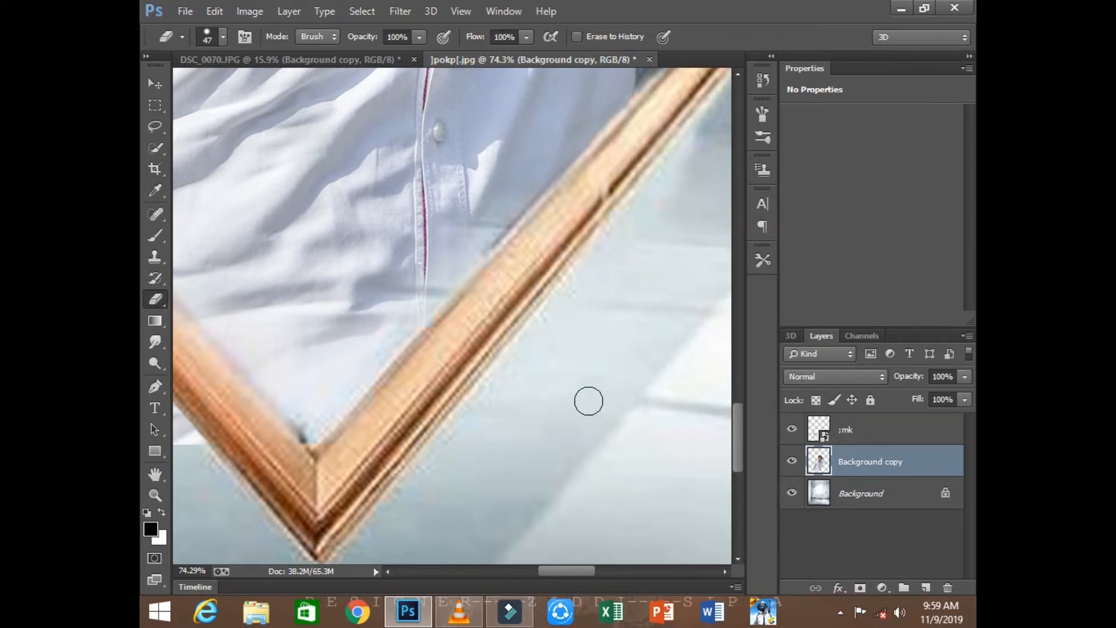
Erase the sleeve just outside the frame's left bar with the 47 px Eraser
drag(494, 413, 728, 365)
mouse_move(448, 327)
mouse_down()
mouse_move(680, 438)
mouse_move(728, 539)
mouse_up()
drag(360, 194, 343, 183)
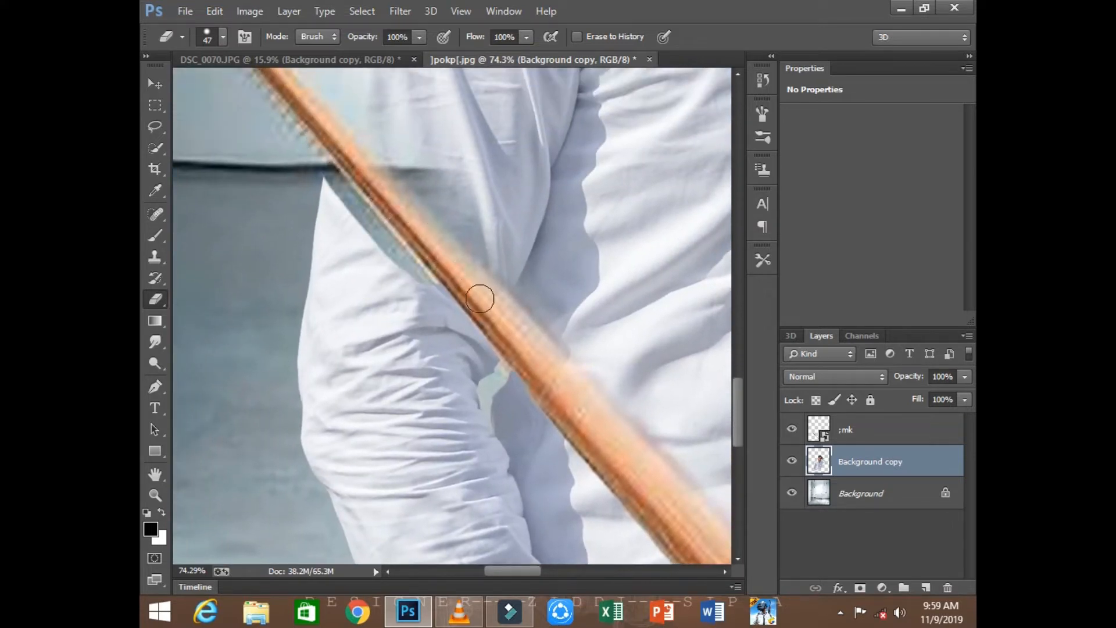
mouse_move(357, 249)
mouse_down()
mouse_move(341, 212)
mouse_move(312, 299)
mouse_move(340, 418)
mouse_move(374, 343)
mouse_move(349, 259)
mouse_move(395, 313)
mouse_up()
Enlarge the Eraser to 76 px and erase the remaining sleeve and shirt hem outside the frame's left bar
right_click(440, 342)
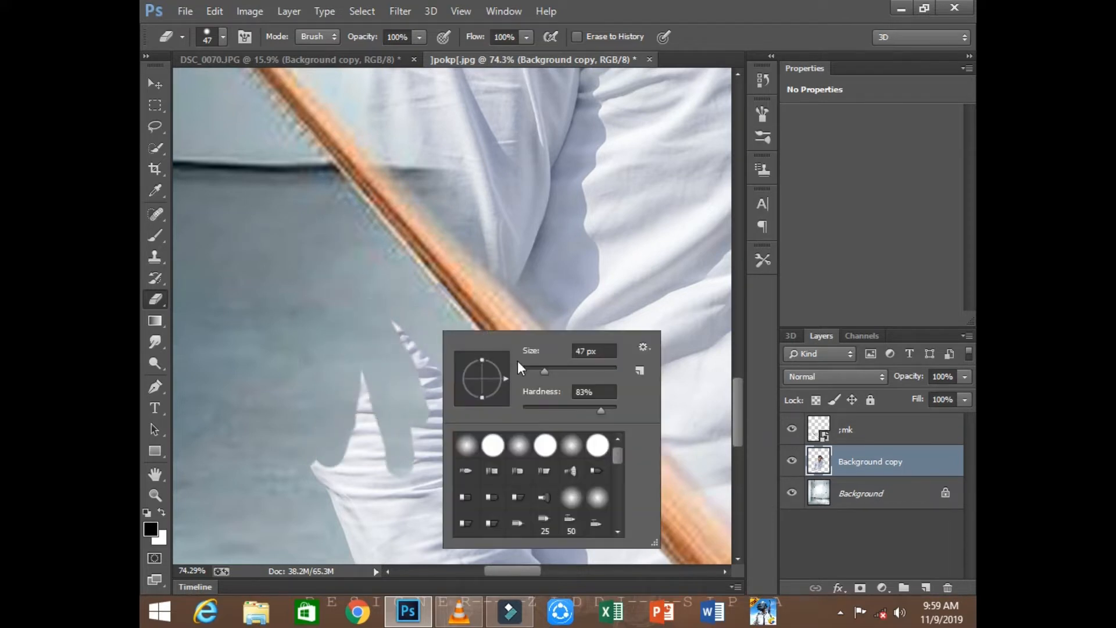
drag(546, 368, 558, 372)
click(331, 427)
drag(329, 428, 320, 489)
mouse_move(462, 518)
mouse_down()
mouse_move(508, 559)
mouse_move(491, 432)
mouse_move(470, 393)
mouse_move(577, 463)
mouse_move(474, 337)
mouse_up()
key(space)
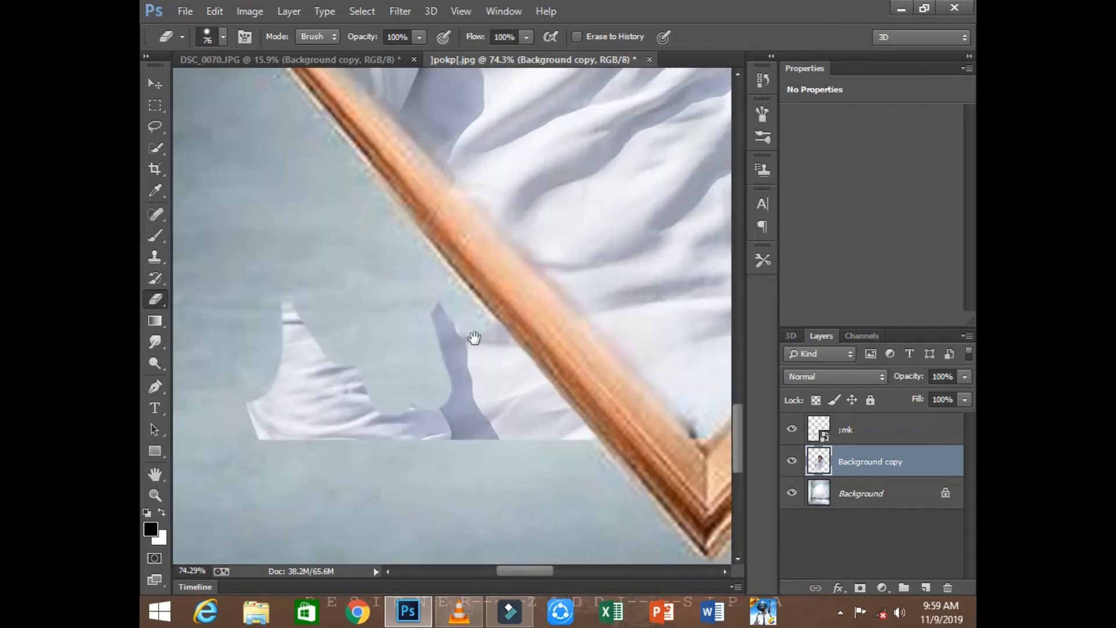
mouse_move(553, 399)
mouse_down()
mouse_move(506, 322)
mouse_move(568, 451)
mouse_move(541, 512)
mouse_move(512, 450)
mouse_move(460, 478)
mouse_move(436, 357)
mouse_up()
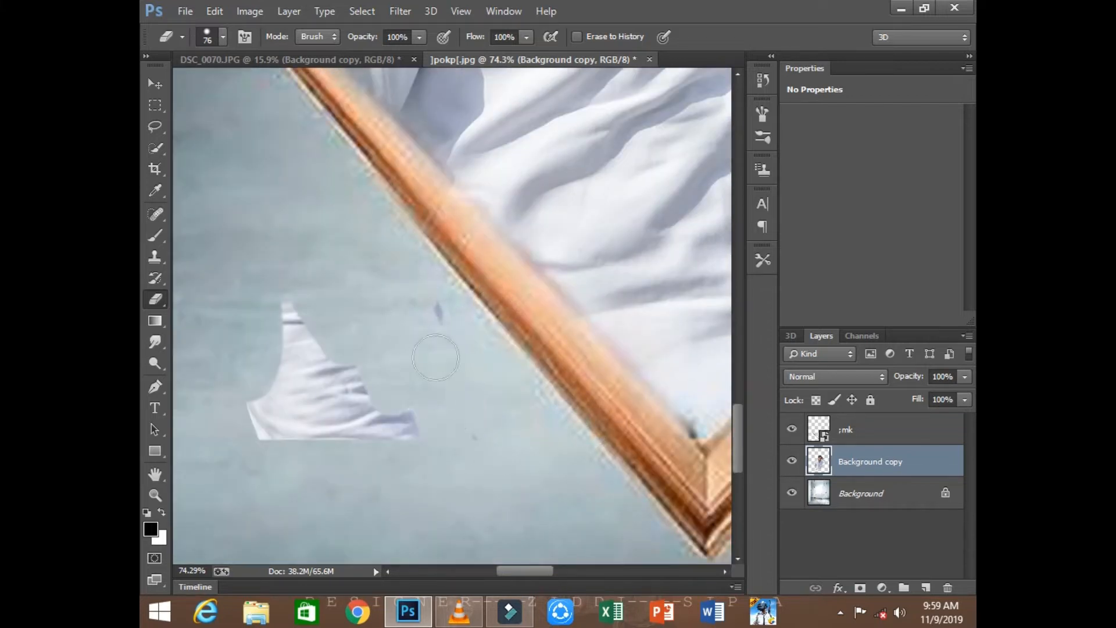
mouse_move(441, 459)
mouse_down()
mouse_move(370, 459)
mouse_move(268, 327)
mouse_up()
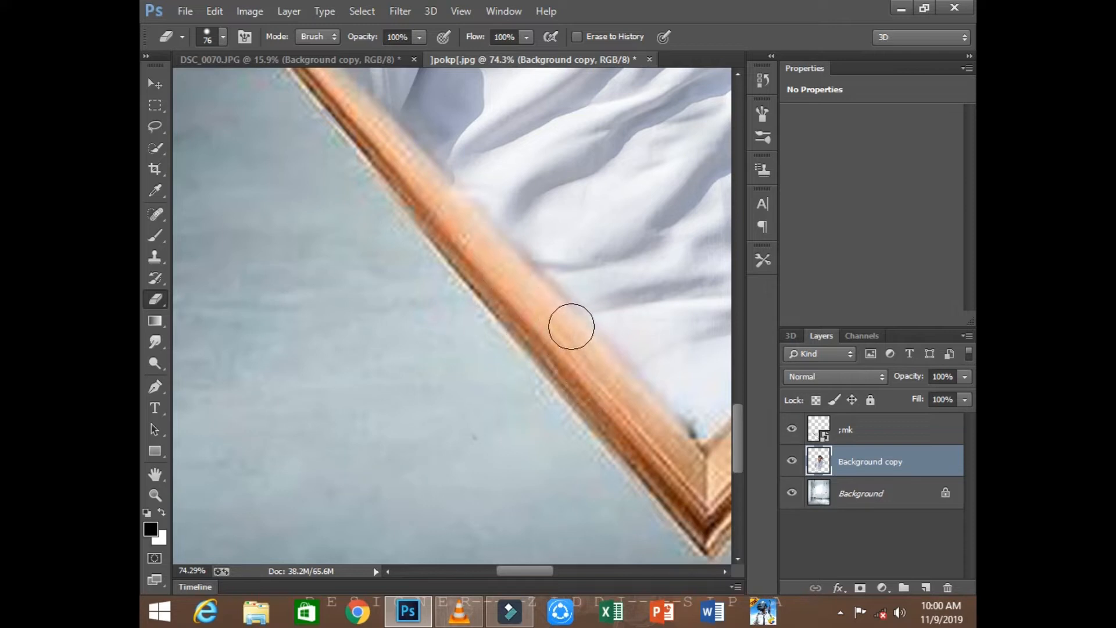
Toggle the ;mk overlay to compare the composite with and without it, leaving the layer hidden
key(ctrl+0)
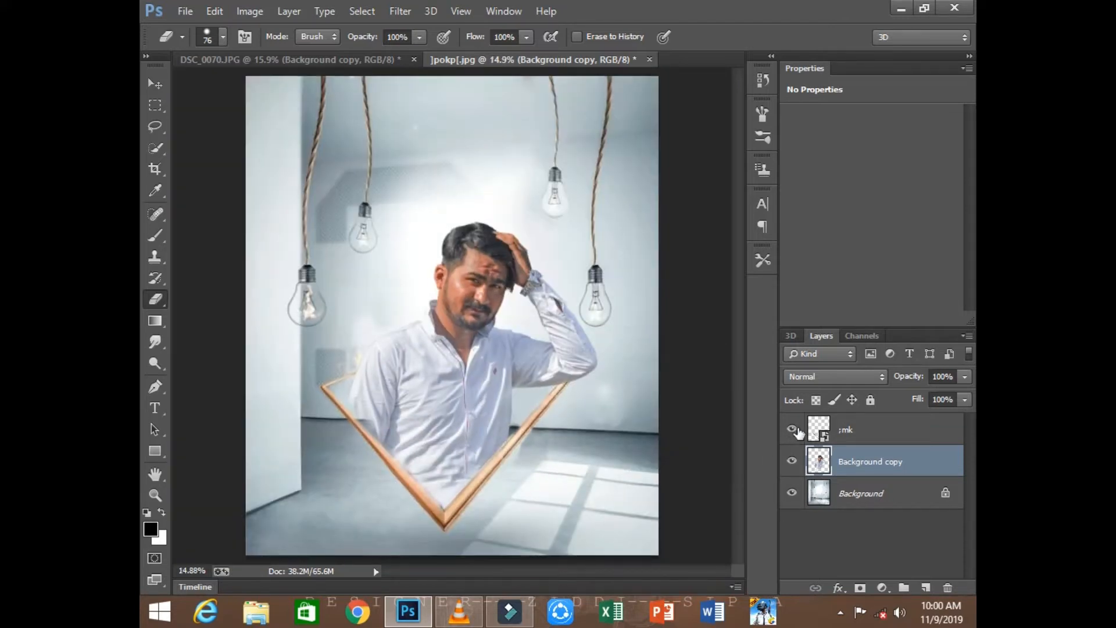
click(791, 429)
click(791, 429)
click(792, 429)
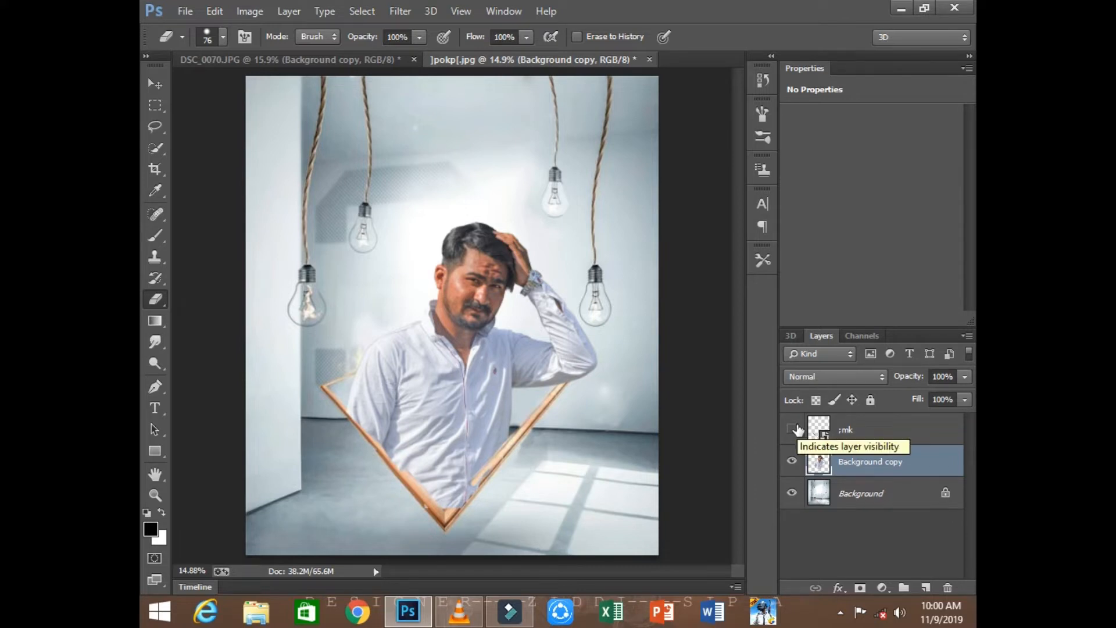
Erase the leftover shirt fragments covering the frame's bottom corner on the Background copy layer with the 76 px Eraser
click(156, 495)
drag(475, 483, 555, 380)
click(153, 301)
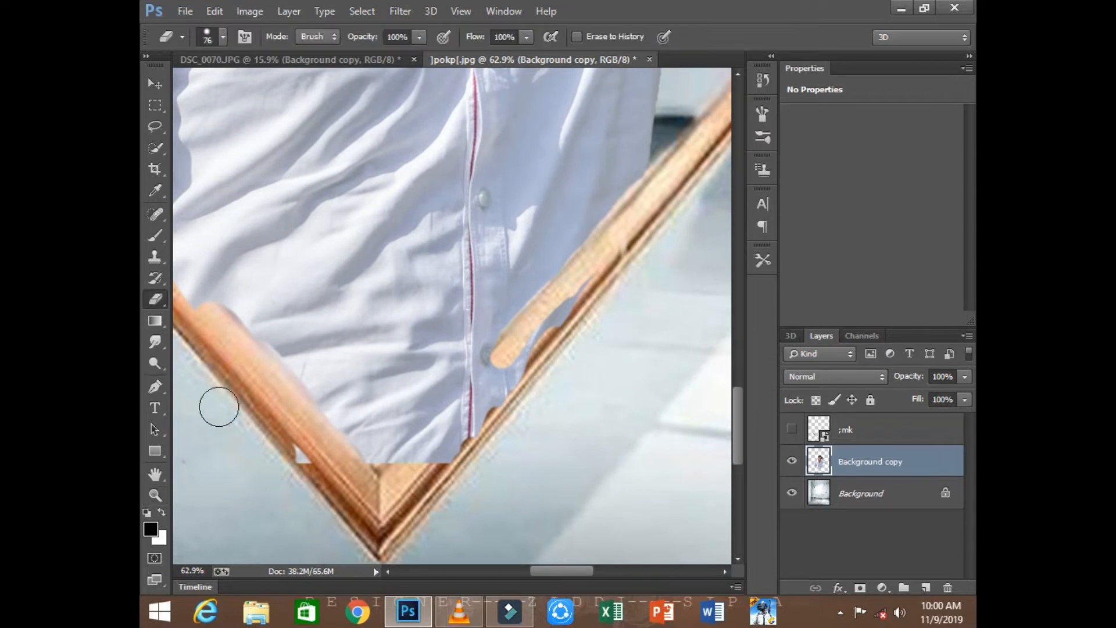
mouse_move(588, 306)
mouse_down()
mouse_move(509, 406)
mouse_move(554, 345)
mouse_move(478, 425)
mouse_move(545, 341)
mouse_move(433, 453)
mouse_move(409, 467)
mouse_move(473, 408)
mouse_move(382, 484)
mouse_move(474, 411)
mouse_move(512, 356)
mouse_move(424, 473)
mouse_move(618, 453)
mouse_up()
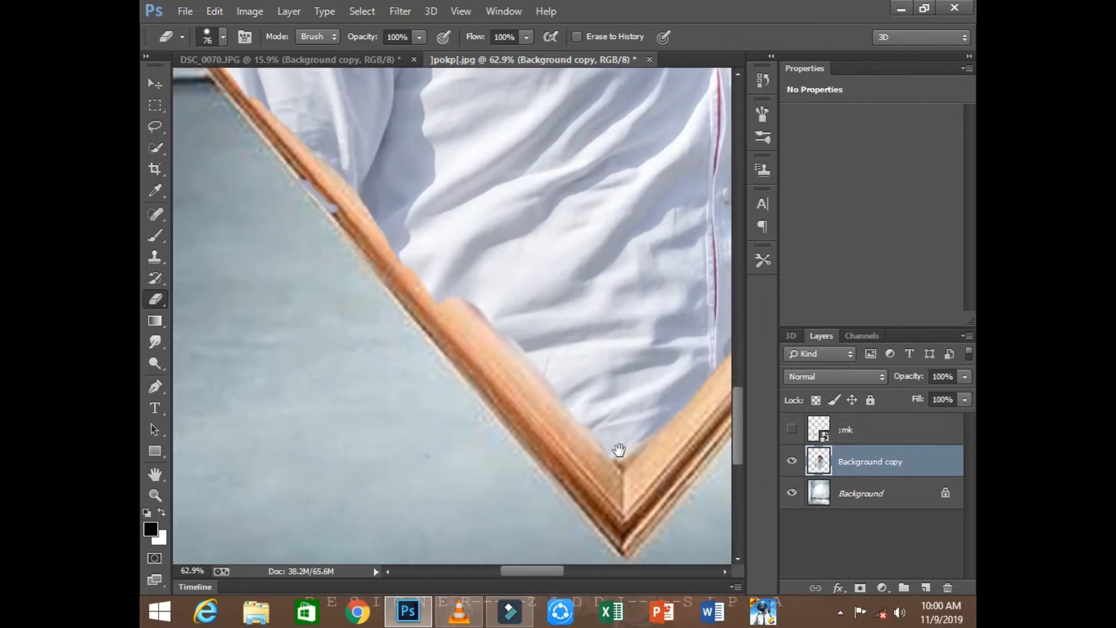
drag(520, 357, 576, 478)
Erase the sleeve and shirt edges overlapping the frame's left bar and lower right bar on the Background copy layer
drag(332, 292, 366, 375)
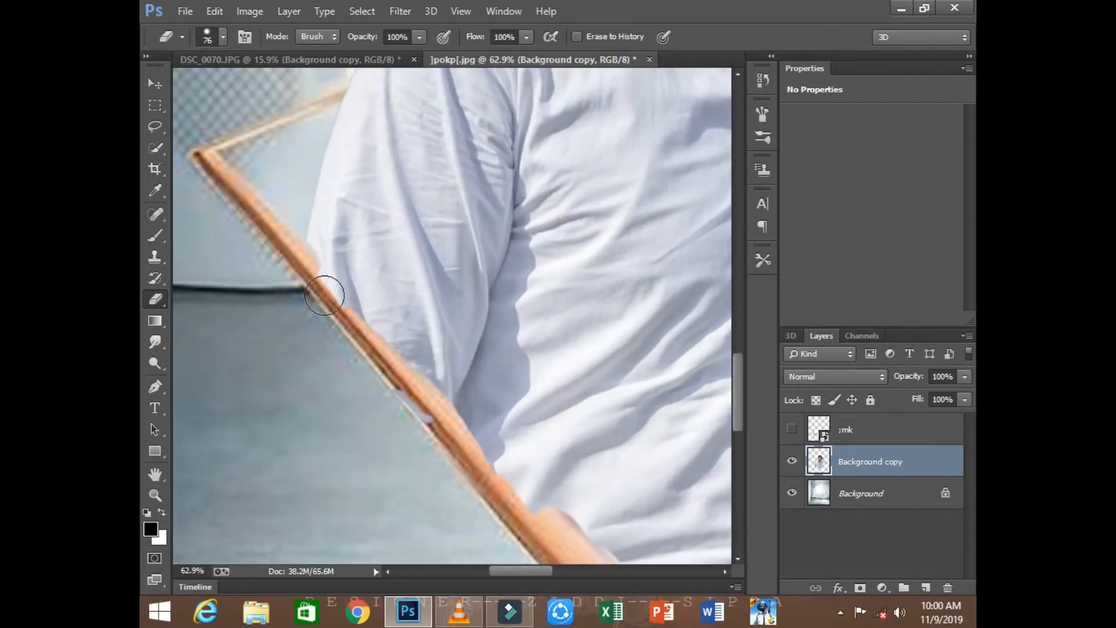
mouse_move(319, 284)
mouse_down()
mouse_move(377, 361)
mouse_move(368, 356)
mouse_move(427, 399)
mouse_move(368, 331)
mouse_move(437, 437)
mouse_up()
mouse_move(412, 391)
mouse_down()
mouse_move(392, 342)
mouse_move(545, 505)
mouse_up()
drag(552, 504, 369, 320)
mouse_move(463, 412)
mouse_down()
mouse_move(513, 465)
mouse_move(502, 457)
mouse_move(517, 501)
mouse_move(518, 452)
mouse_up()
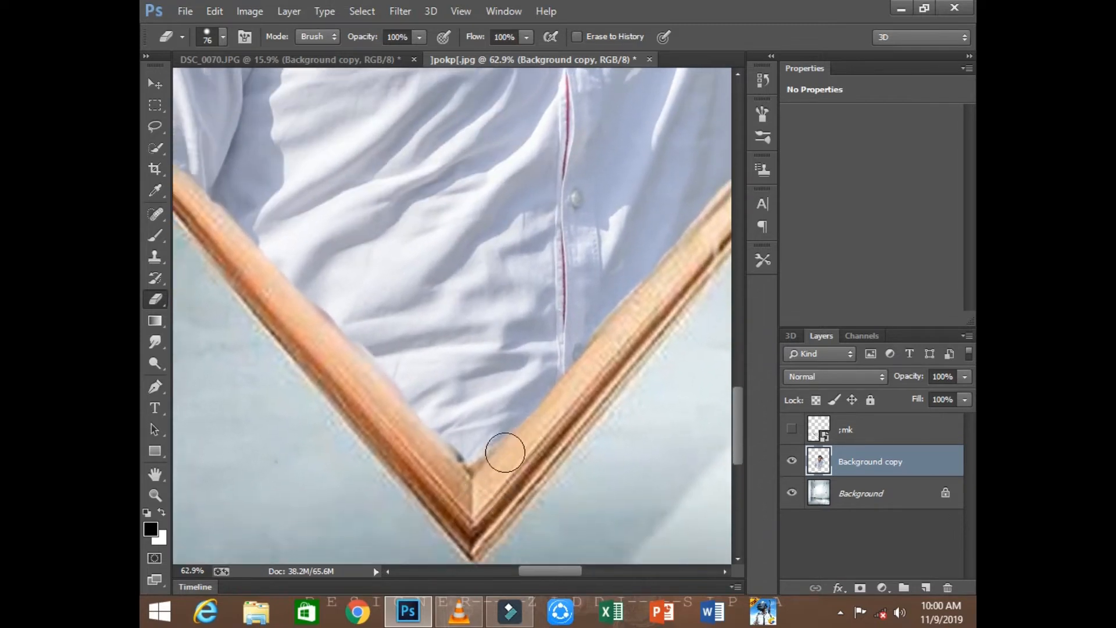
right_click(519, 429)
click(538, 428)
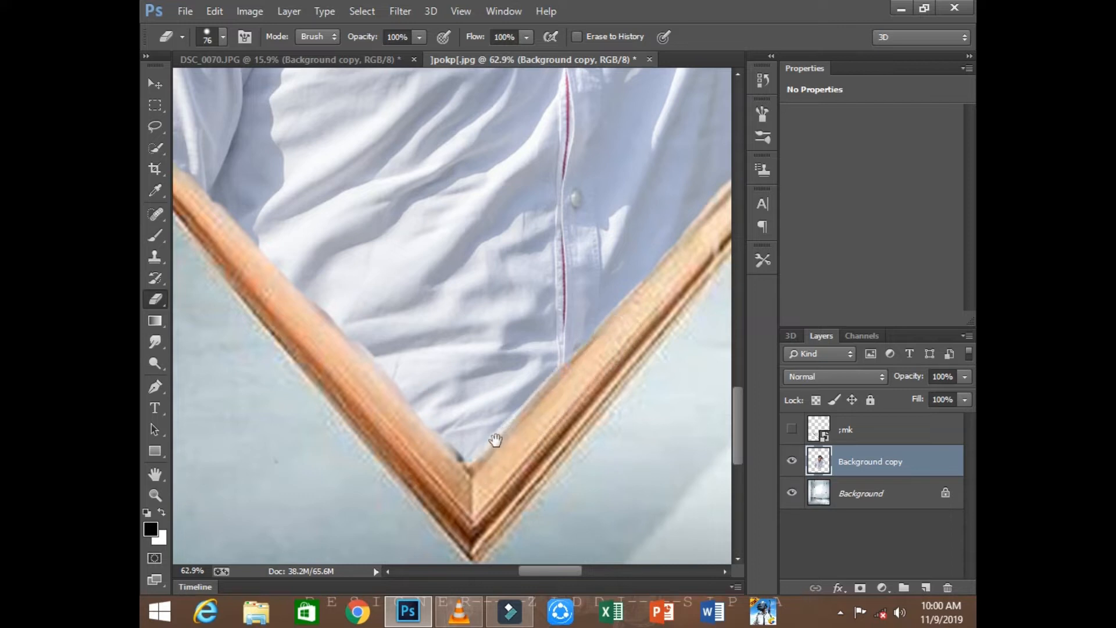
key(ctrl+0)
Show the ;mk layer and toggle it and the Background copy layer to compare the sleeve at the frame's left bar
click(792, 430)
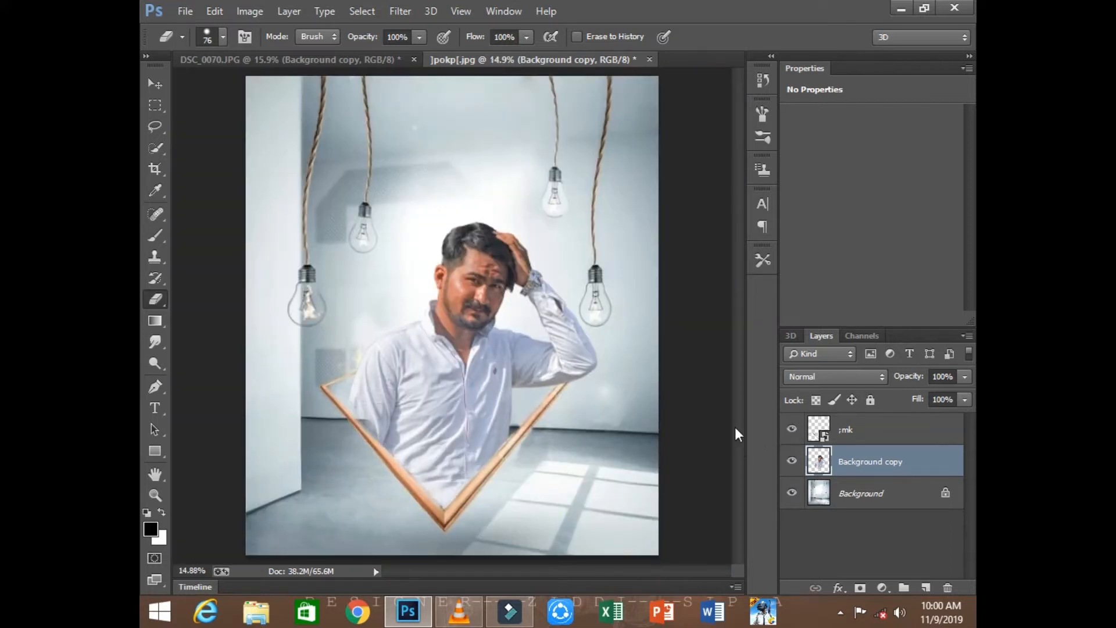
key(z)
drag(369, 490, 462, 478)
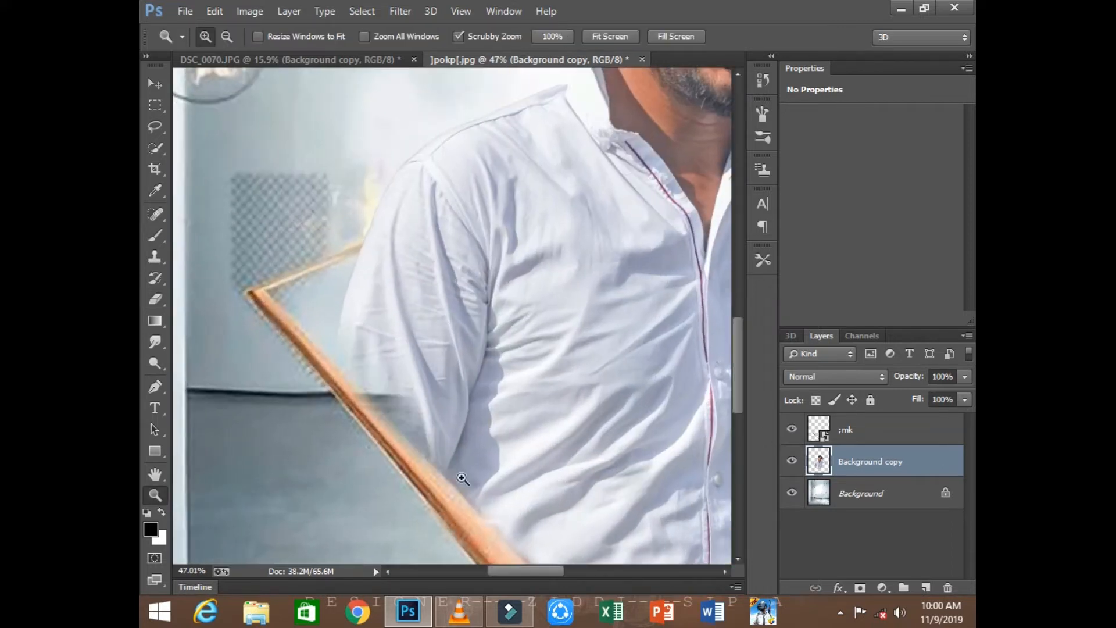
click(796, 462)
click(794, 464)
click(793, 432)
click(793, 432)
Rasterize the ;mk smart object and set up a softer 139 px Eraser
click(824, 437)
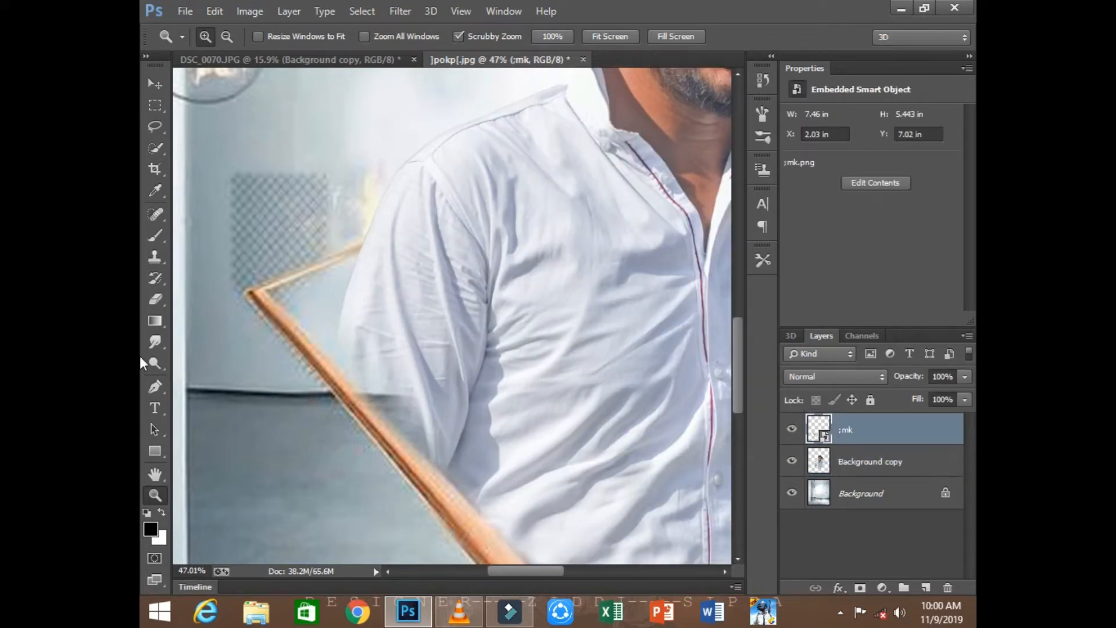
click(154, 298)
click(502, 341)
click(512, 249)
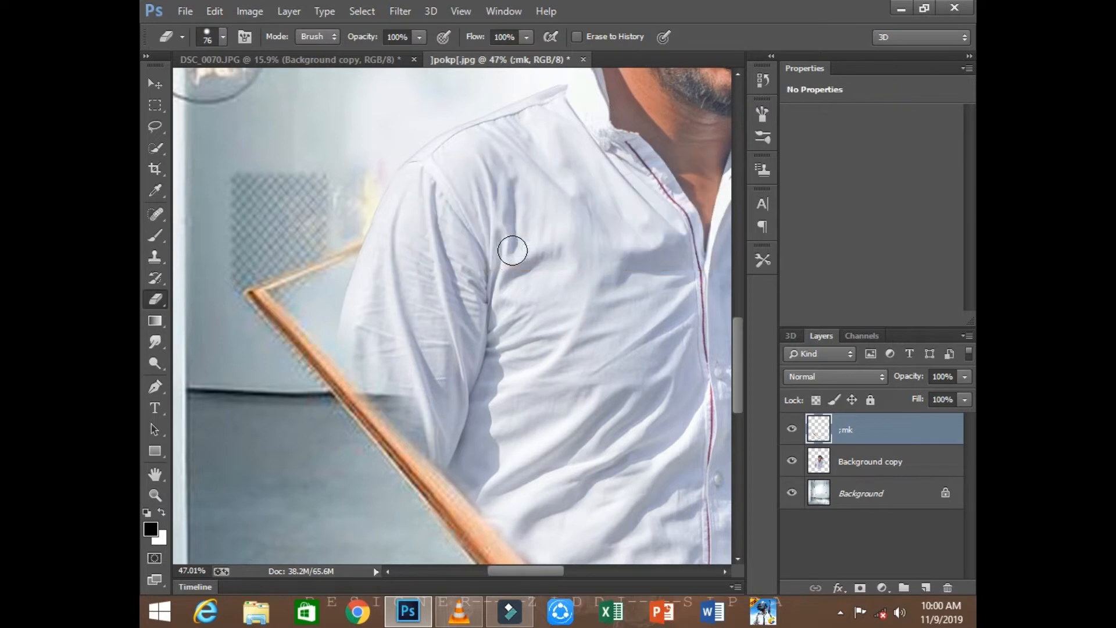
right_click(512, 275)
drag(650, 319, 648, 314)
click(623, 350)
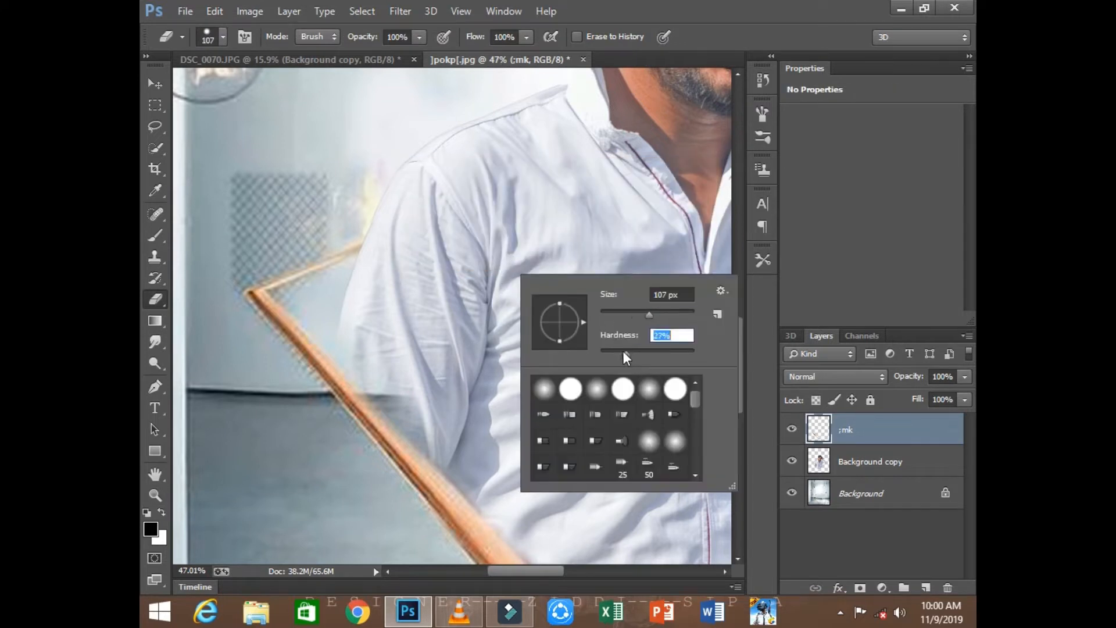
drag(601, 357, 605, 355)
click(655, 316)
Erase the parts of the ;mk overlay that cover the sleeve and shirt along the inside of the frame's left and right bars
mouse_move(450, 388)
mouse_down()
mouse_move(404, 387)
mouse_move(361, 334)
mouse_move(368, 348)
mouse_move(355, 345)
mouse_move(443, 422)
mouse_up()
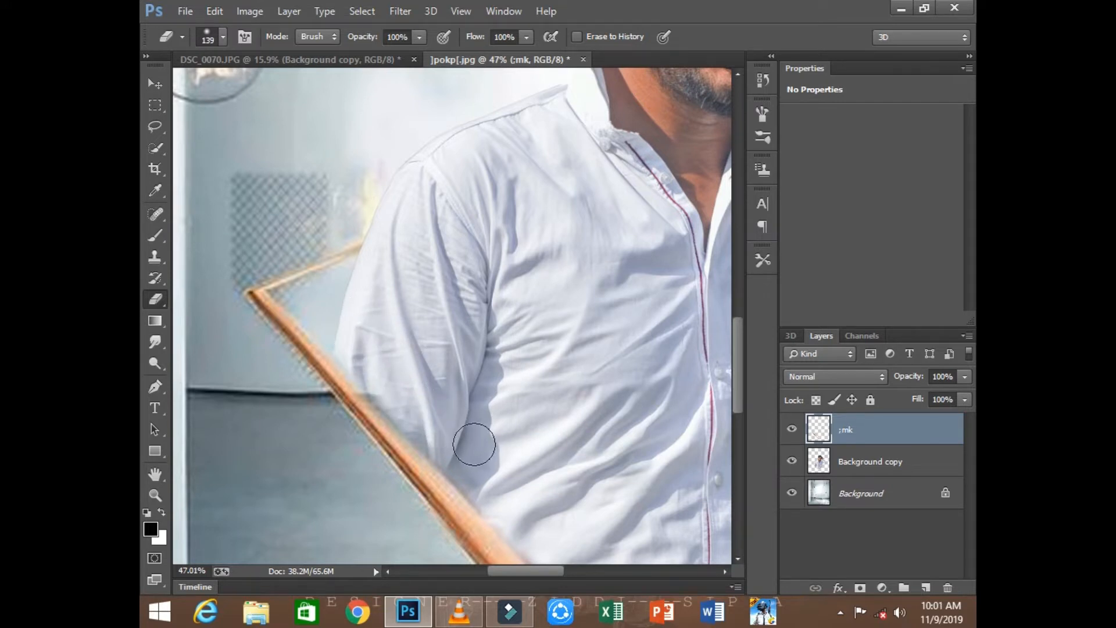
scroll(474, 444, down, 5)
mouse_move(533, 387)
mouse_down()
mouse_move(618, 466)
mouse_move(589, 440)
mouse_move(636, 510)
mouse_move(652, 460)
mouse_move(662, 467)
mouse_move(653, 500)
mouse_up()
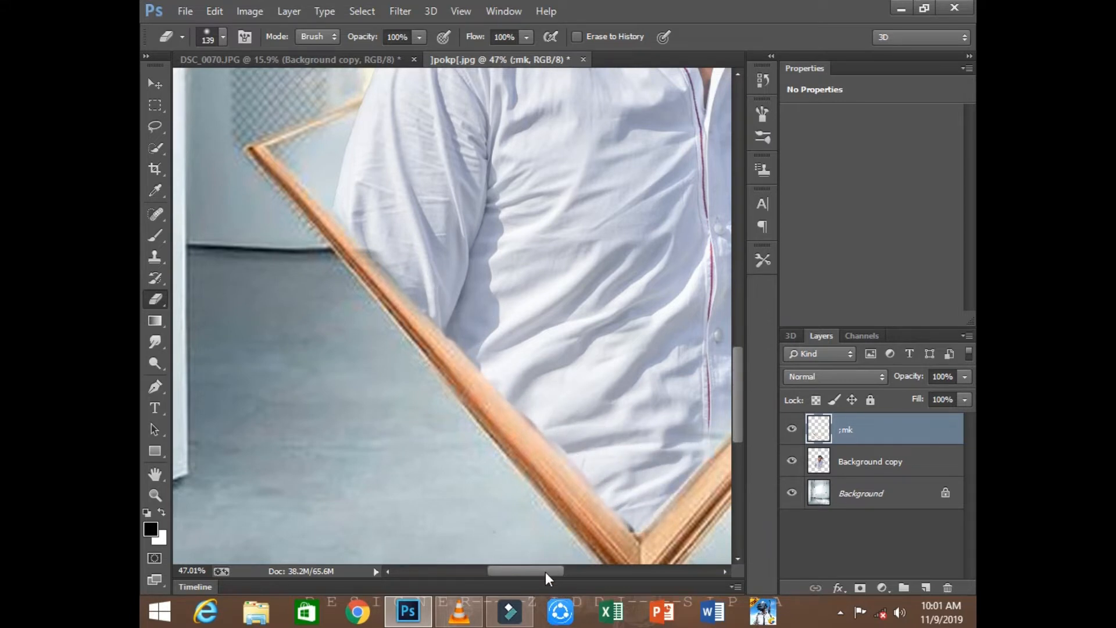
drag(545, 572, 575, 574)
drag(535, 386, 617, 309)
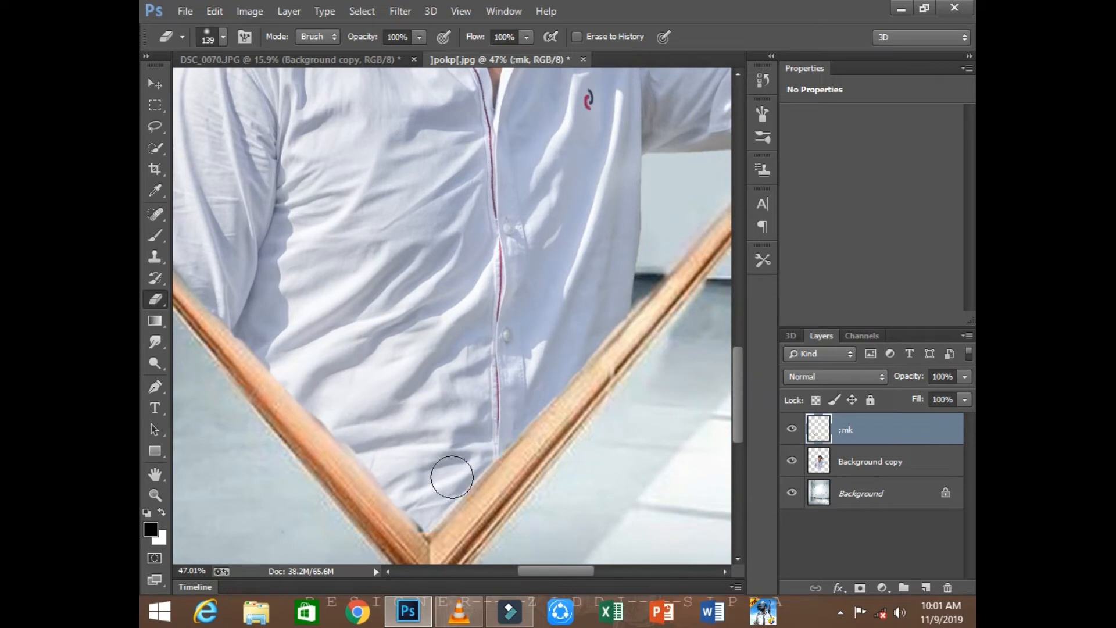
click(163, 494)
right_click(527, 355)
click(573, 361)
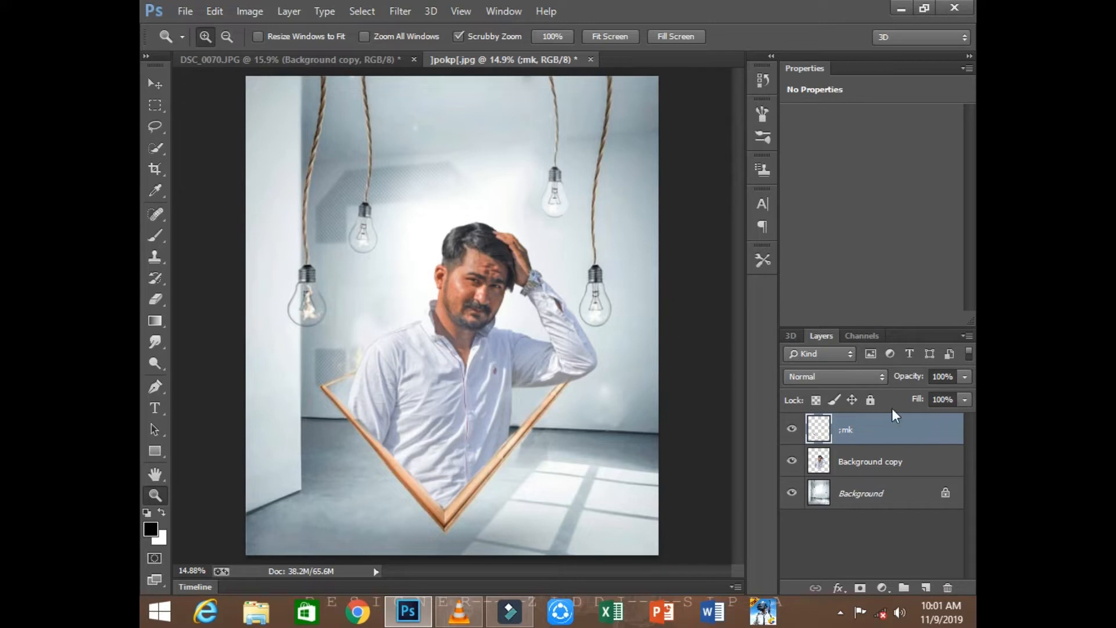
Warp the Background copy layer by pulling the man's head slightly to the left, and apply the transformation
click(851, 463)
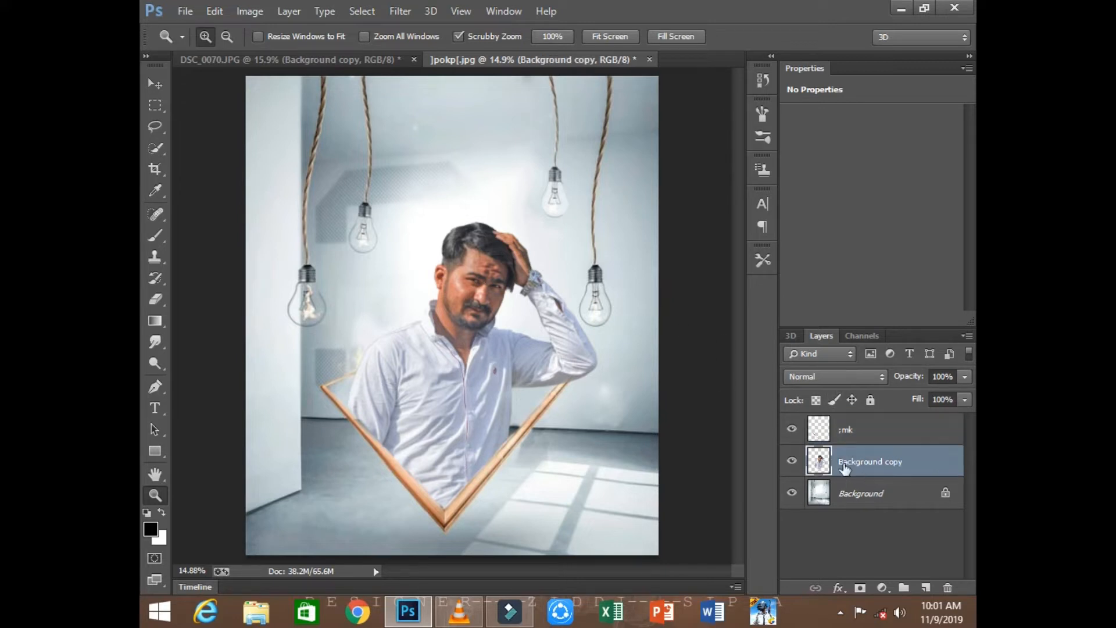
click(154, 85)
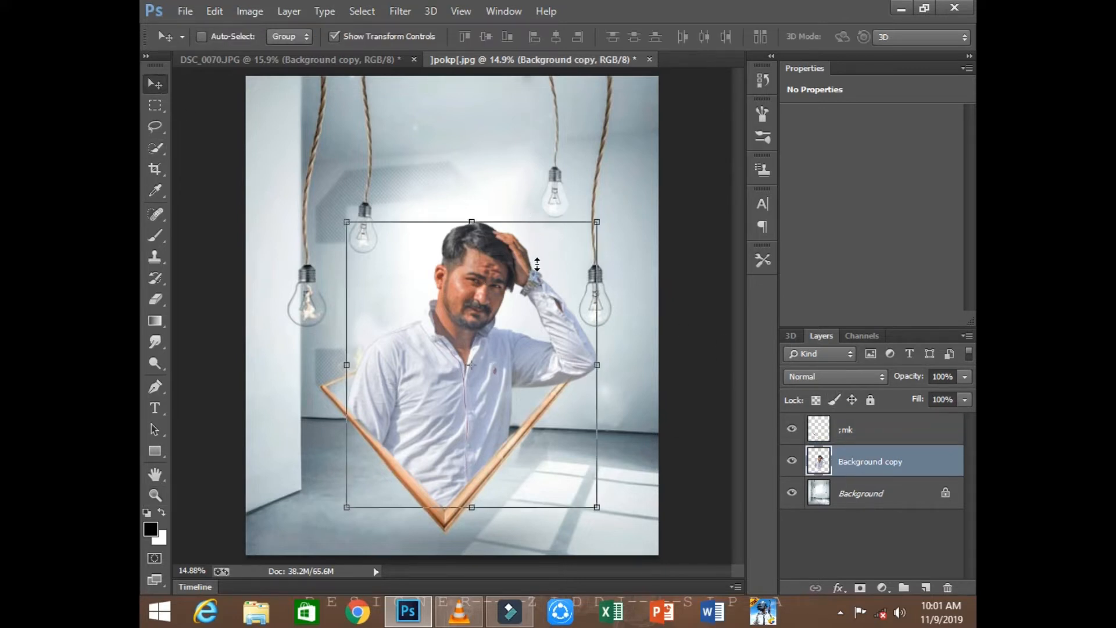
right_click(542, 264)
click(592, 386)
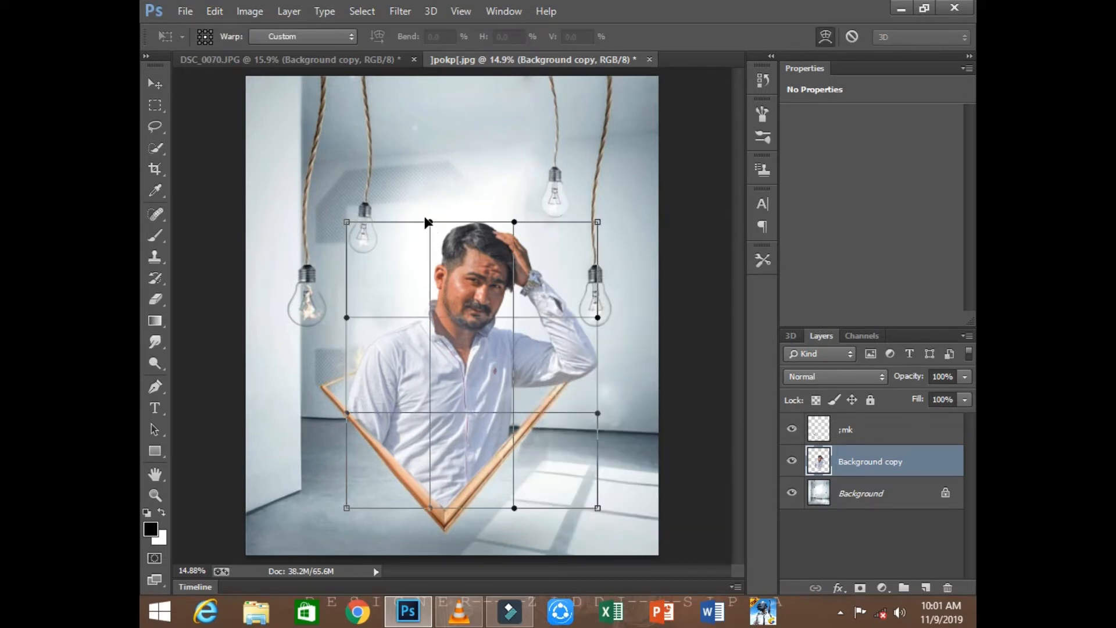
drag(427, 222, 425, 252)
click(154, 495)
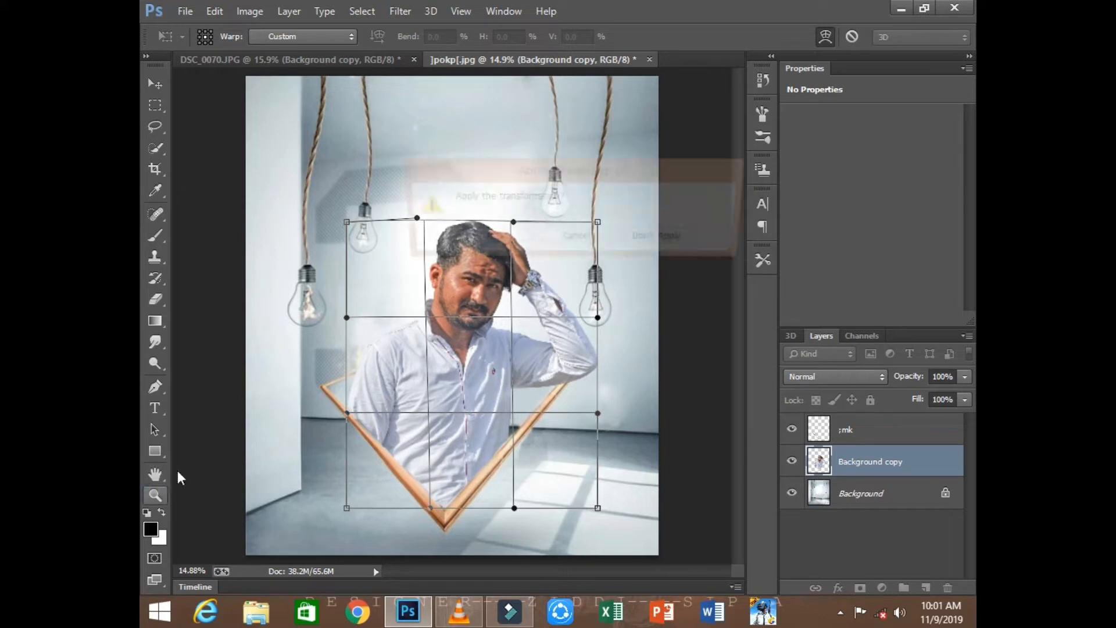
click(486, 239)
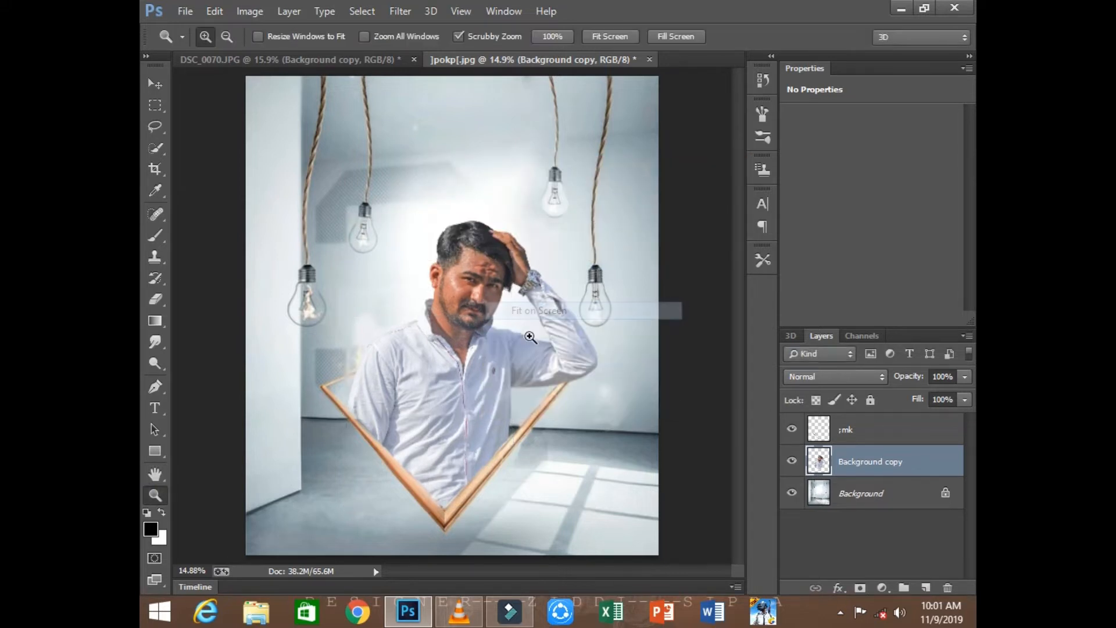
click(868, 431)
click(966, 336)
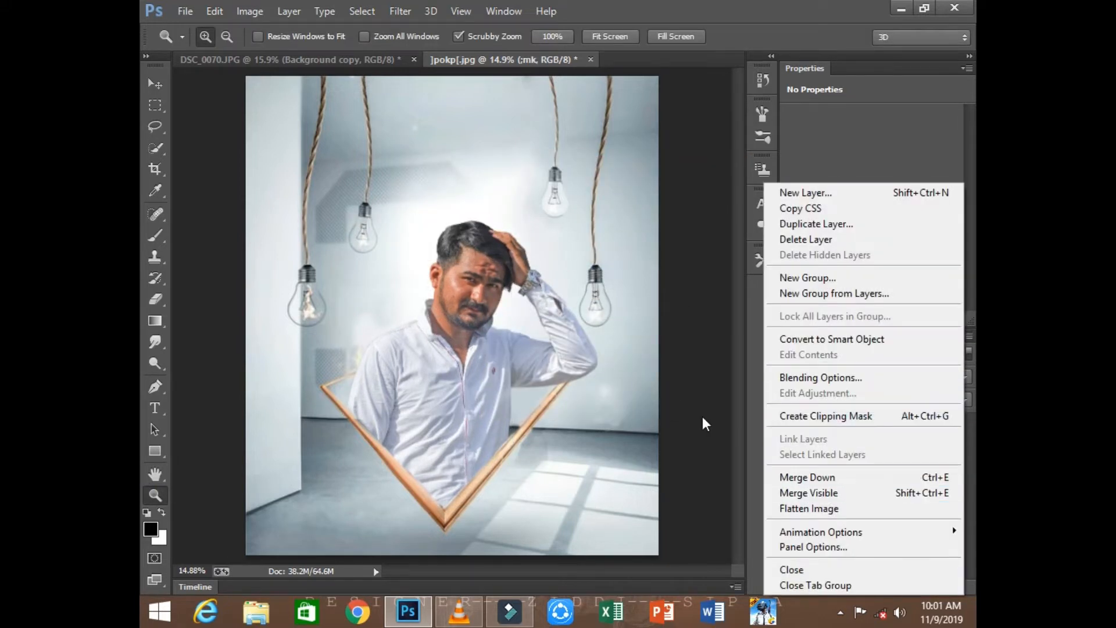
click(666, 402)
Apply the Imagenomic Noiseware filter to the Background copy layer with the Default preset, checking the face in its preview
click(876, 460)
drag(462, 258, 558, 340)
alt+click(558, 341)
right_click(558, 275)
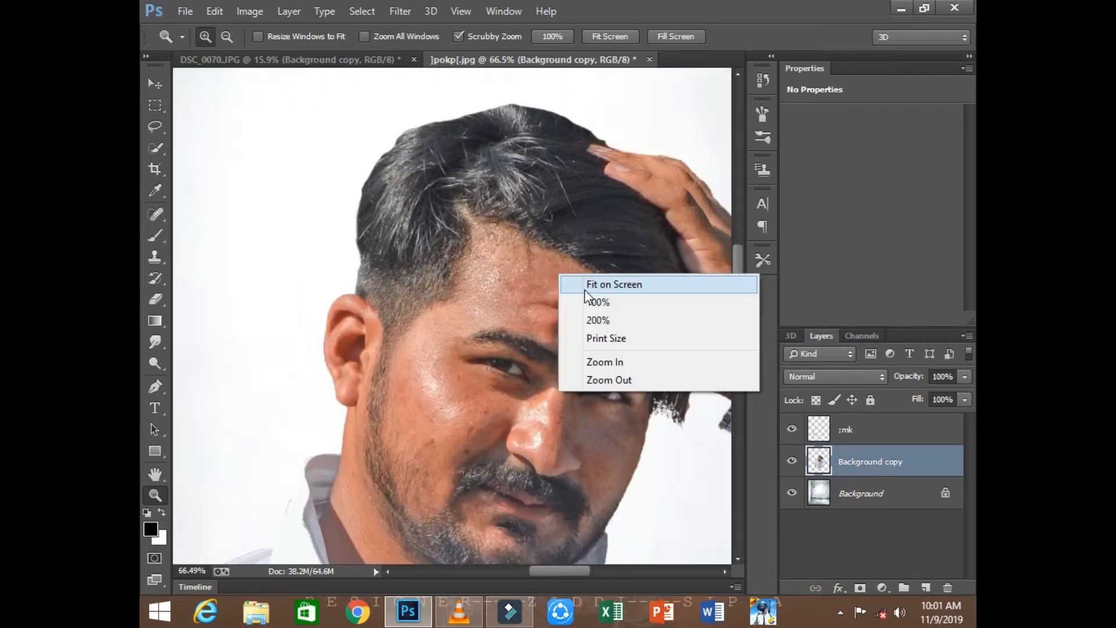
click(582, 284)
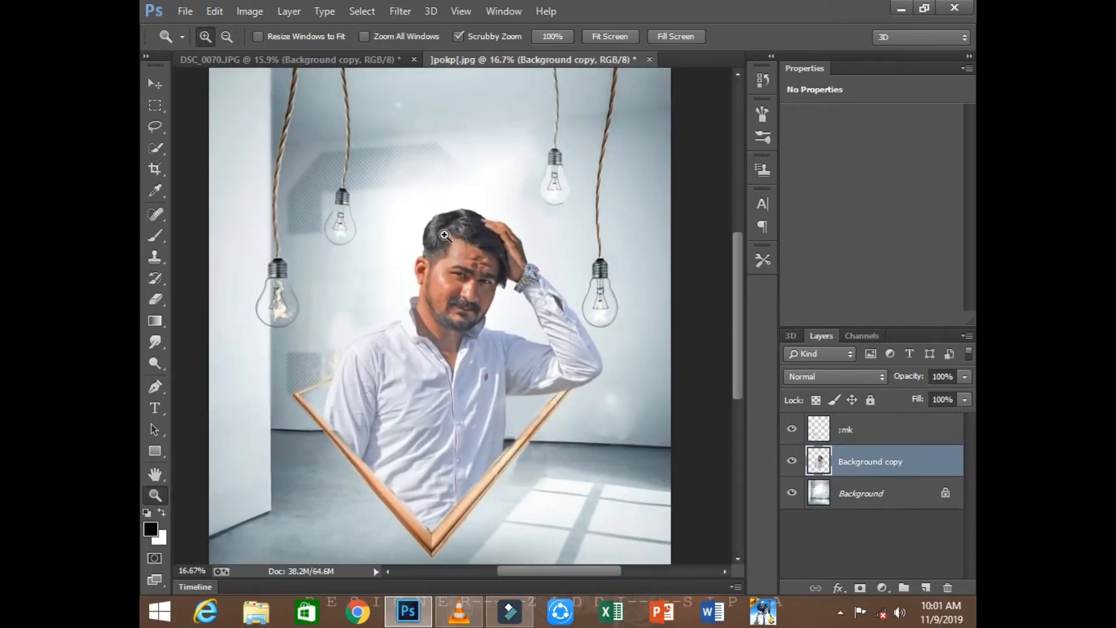
click(410, 10)
mouse_move(490, 355)
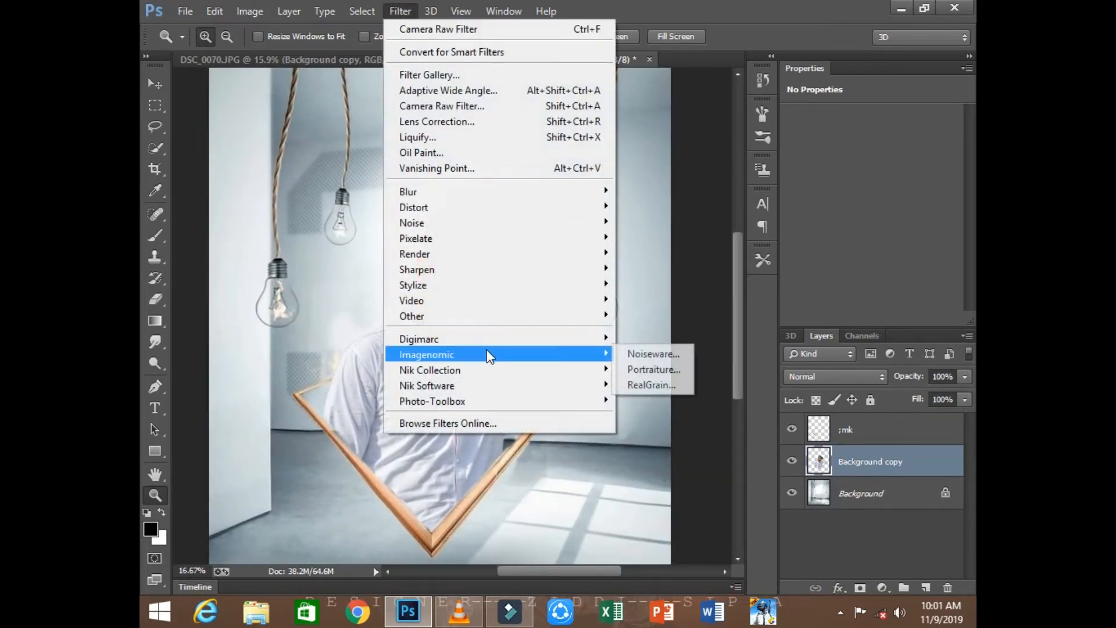
click(642, 374)
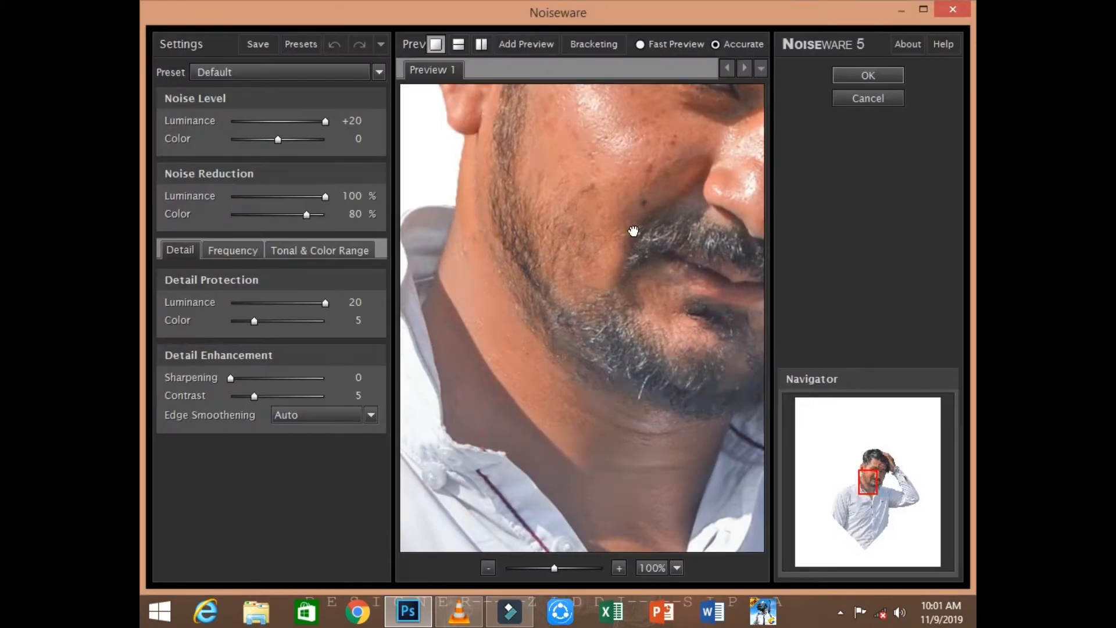
drag(633, 232, 571, 396)
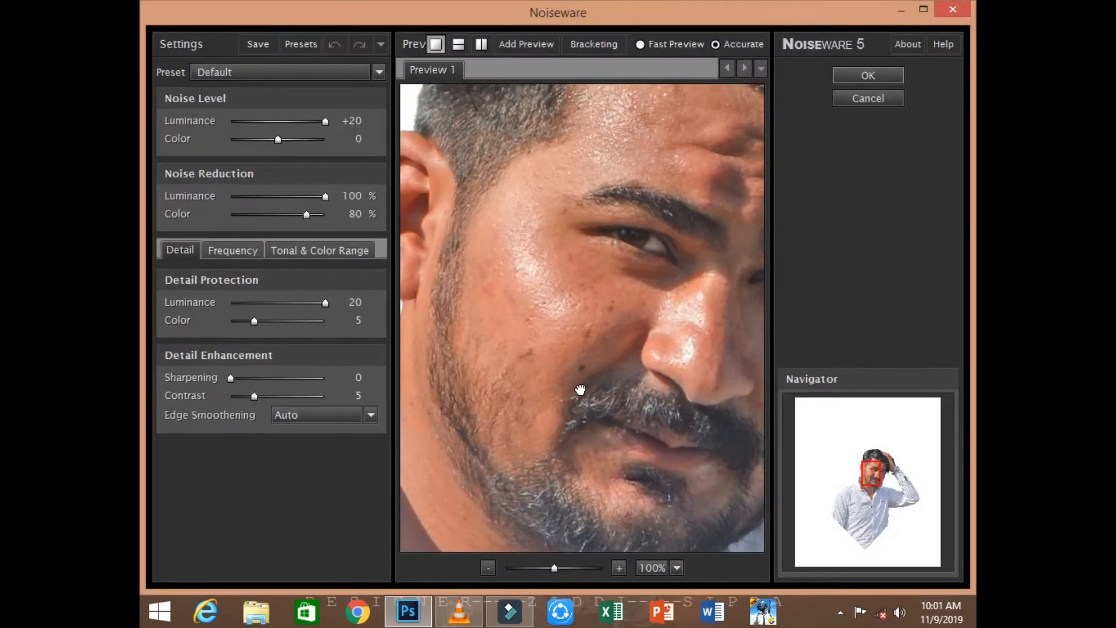
click(866, 76)
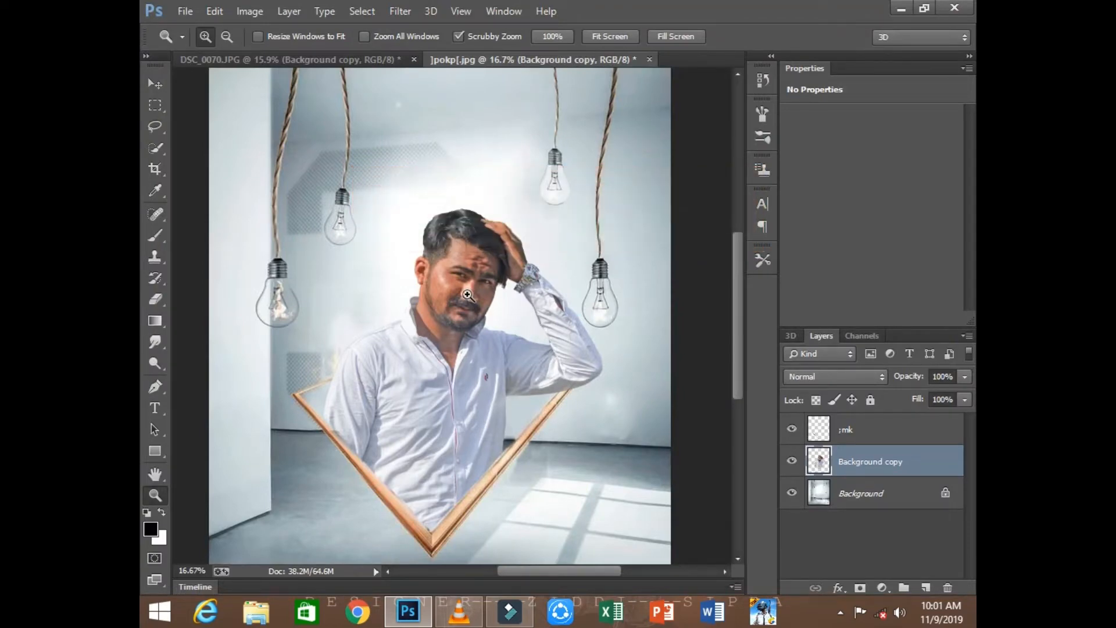
Heal the blemishes on the man's cheek beside the sideburn with a 26 px content-aware Spot Healing Brush
drag(457, 281, 466, 361)
click(459, 364)
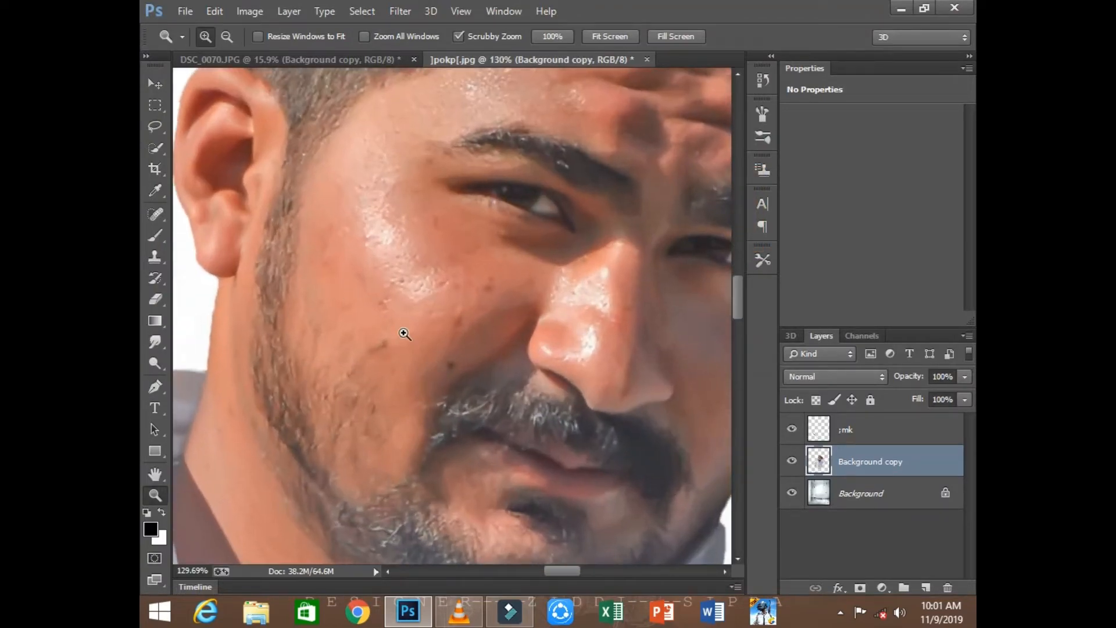
click(401, 332)
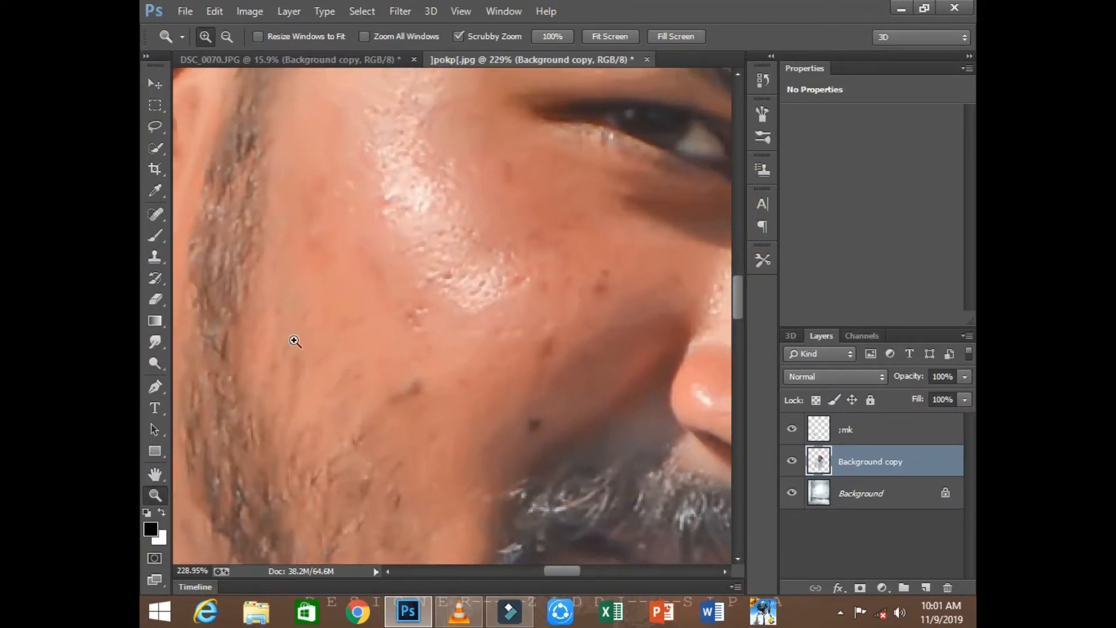
click(156, 217)
right_click(408, 230)
drag(475, 268, 455, 270)
drag(306, 212, 312, 275)
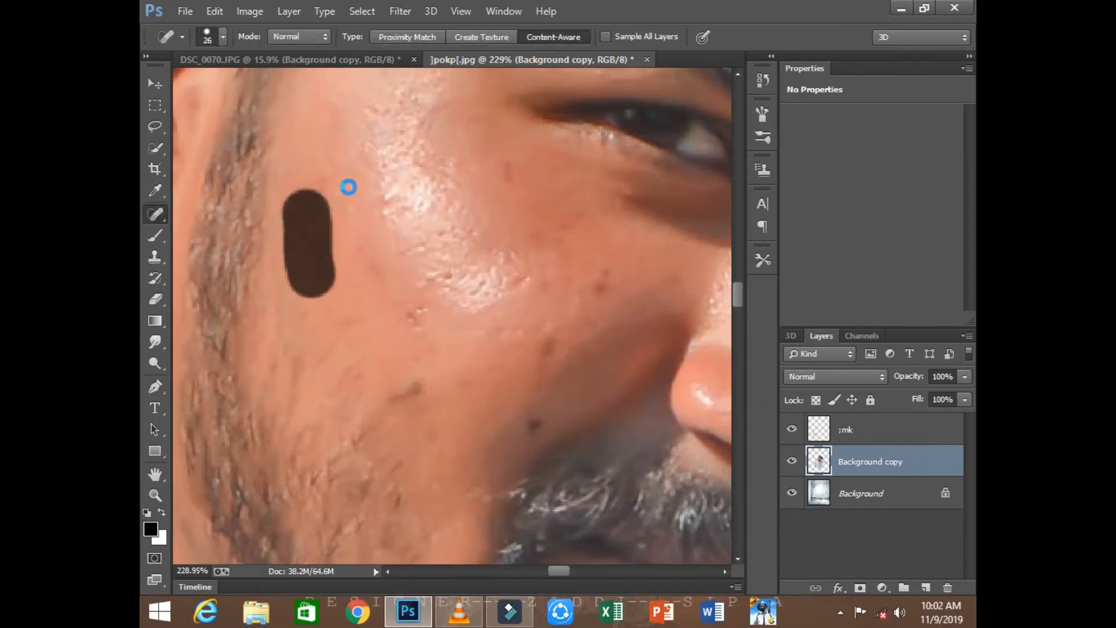
drag(388, 190, 350, 204)
Reduce the Spot Healing Brush to 12 px and heal the spots on the upper cheek and below the eye
right_click(396, 204)
drag(432, 241, 421, 242)
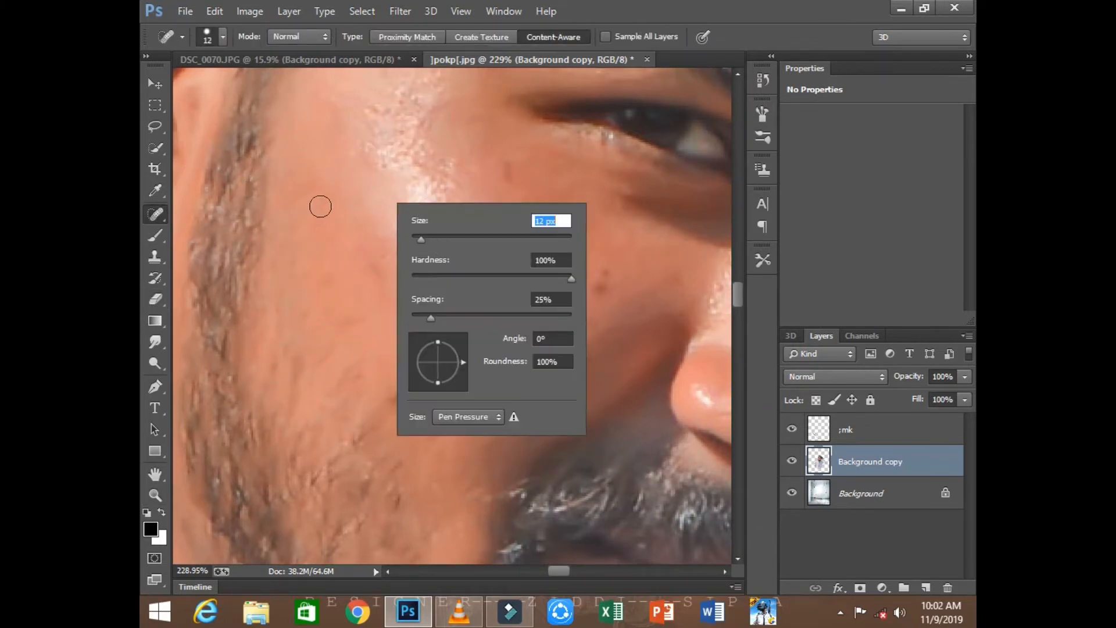
click(333, 193)
drag(319, 109, 357, 141)
drag(356, 138, 390, 177)
mouse_move(418, 98)
mouse_down()
mouse_move(433, 106)
mouse_move(375, 118)
mouse_up()
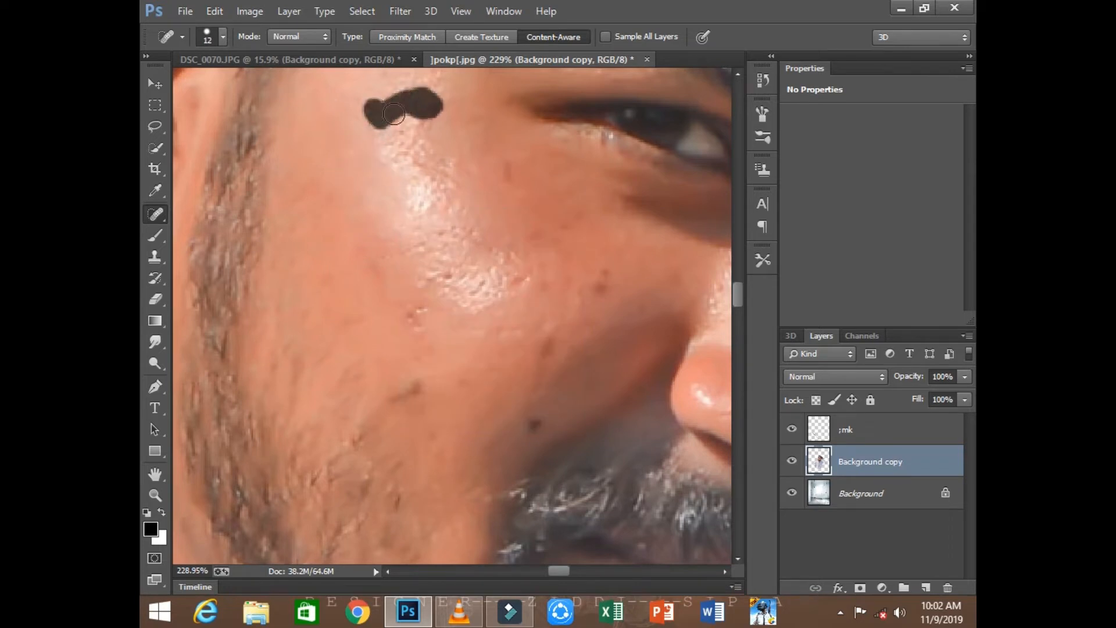
drag(498, 157, 529, 203)
click(601, 143)
drag(630, 187, 632, 206)
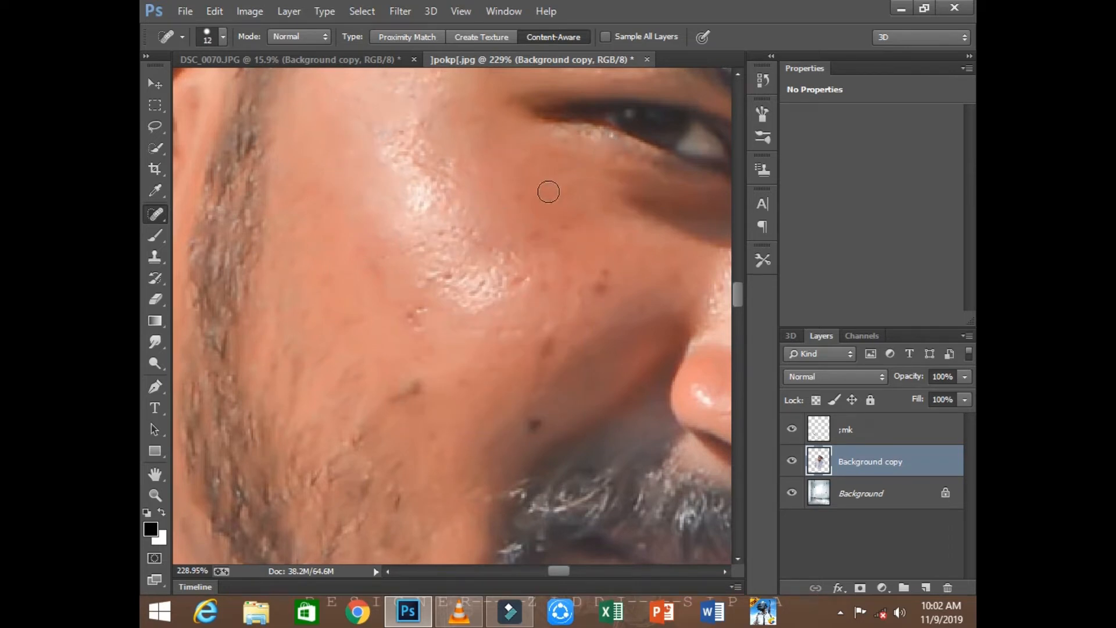
Heal the dark spots on the cheek beside the nose and above the moustache with the 12 px Spot Healing Brush
mouse_move(615, 284)
mouse_down()
mouse_move(578, 268)
mouse_move(615, 297)
mouse_up()
drag(678, 277, 592, 295)
drag(515, 280, 545, 275)
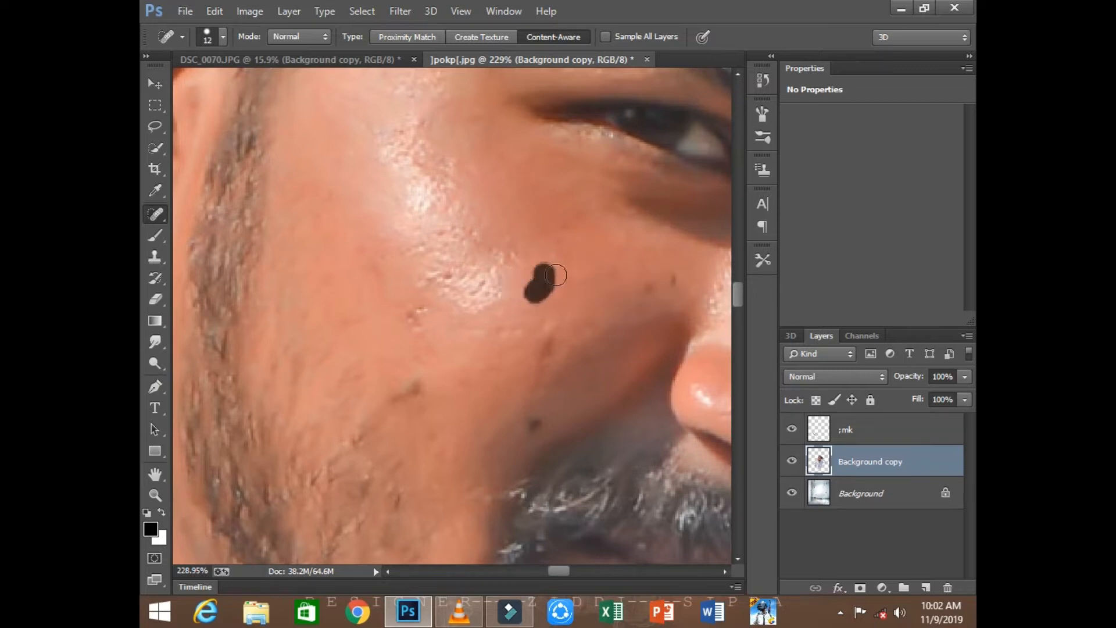
drag(580, 212, 560, 240)
mouse_move(673, 279)
mouse_down()
mouse_move(660, 295)
mouse_move(624, 292)
mouse_up()
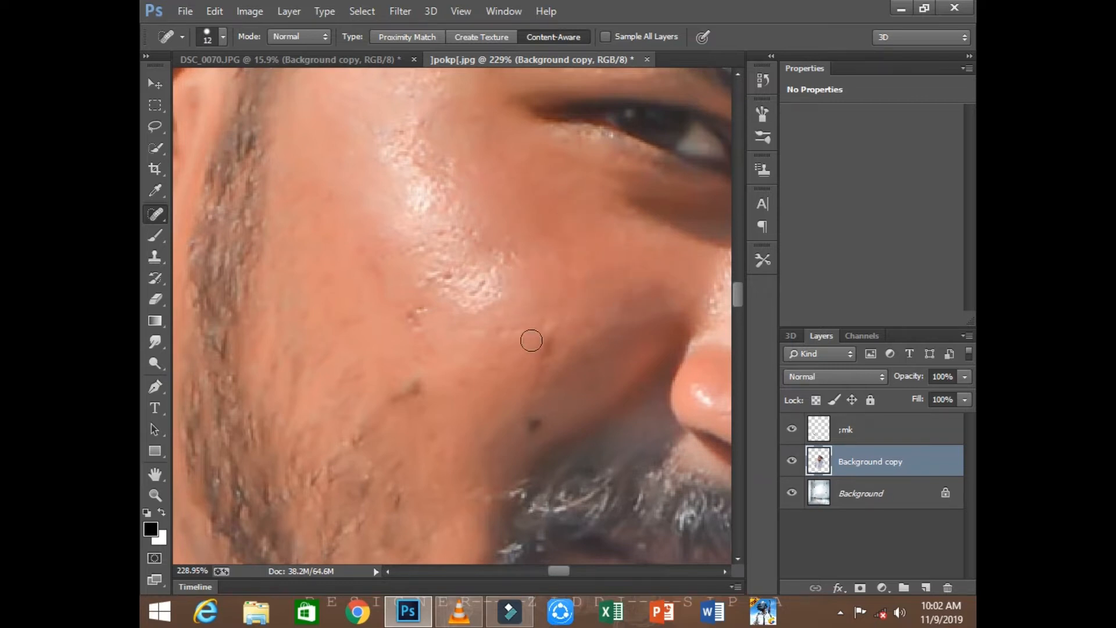
drag(542, 358, 516, 440)
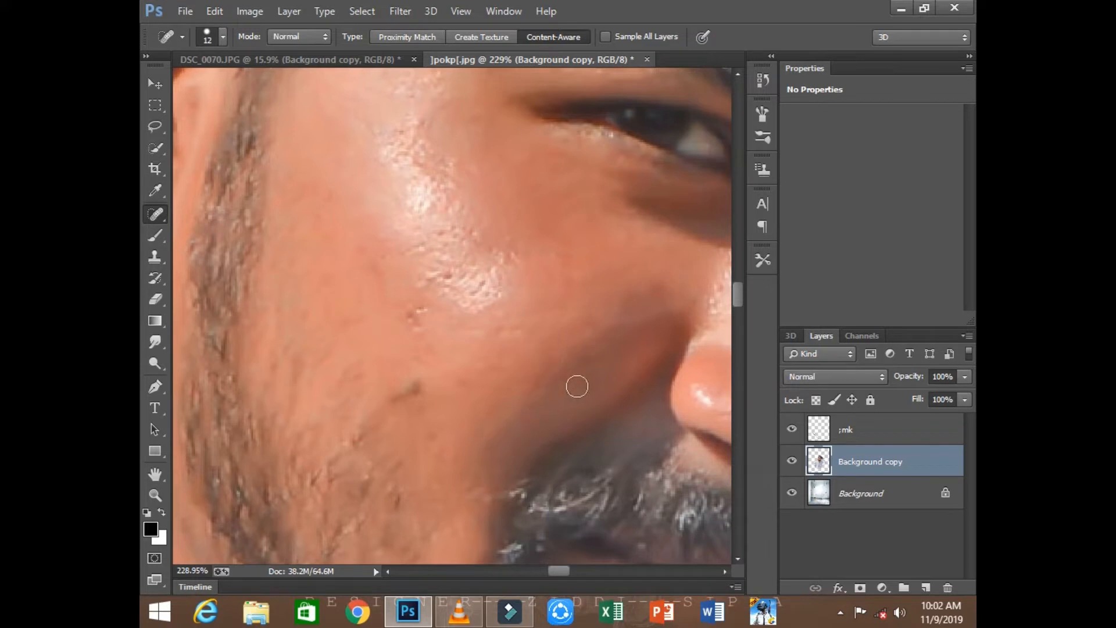
Heal the dark marks on the lower cheek above the beard with the 12 px content-aware Spot Healing Brush
drag(581, 370, 586, 398)
click(410, 387)
drag(427, 384, 365, 419)
drag(366, 416, 363, 440)
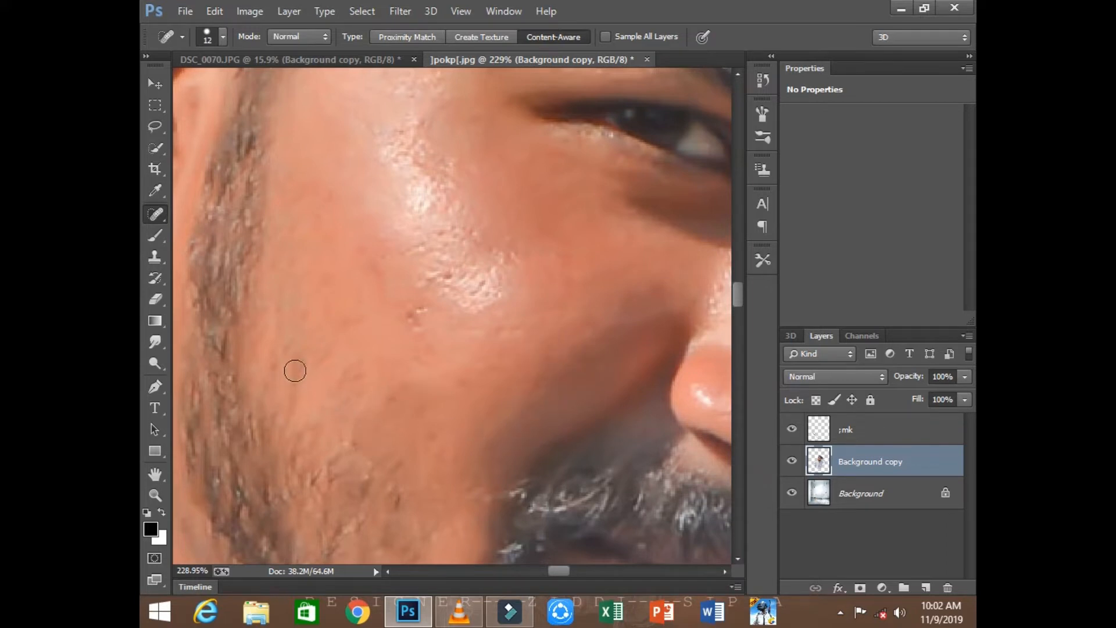
drag(295, 368, 282, 386)
drag(281, 348, 276, 387)
mouse_move(278, 322)
mouse_down()
mouse_move(295, 375)
mouse_move(367, 388)
mouse_move(419, 424)
mouse_up()
Heal the spots below and beside the shiny highlight on the cheek with the 12 px Spot Healing Brush
click(410, 335)
drag(432, 296, 385, 296)
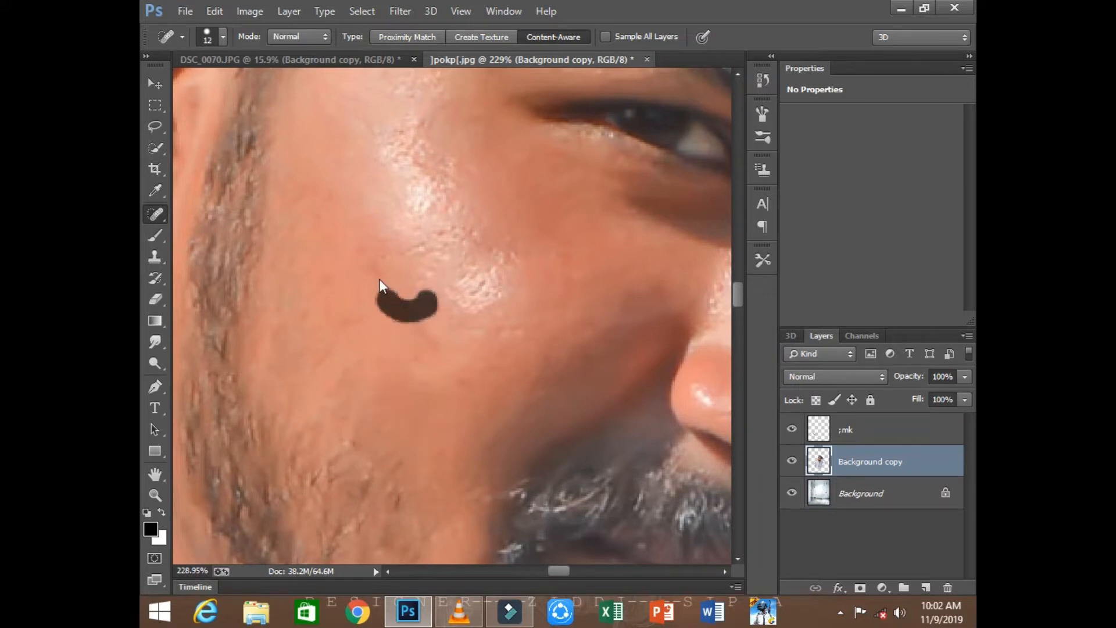
drag(366, 241, 424, 340)
drag(391, 277, 418, 277)
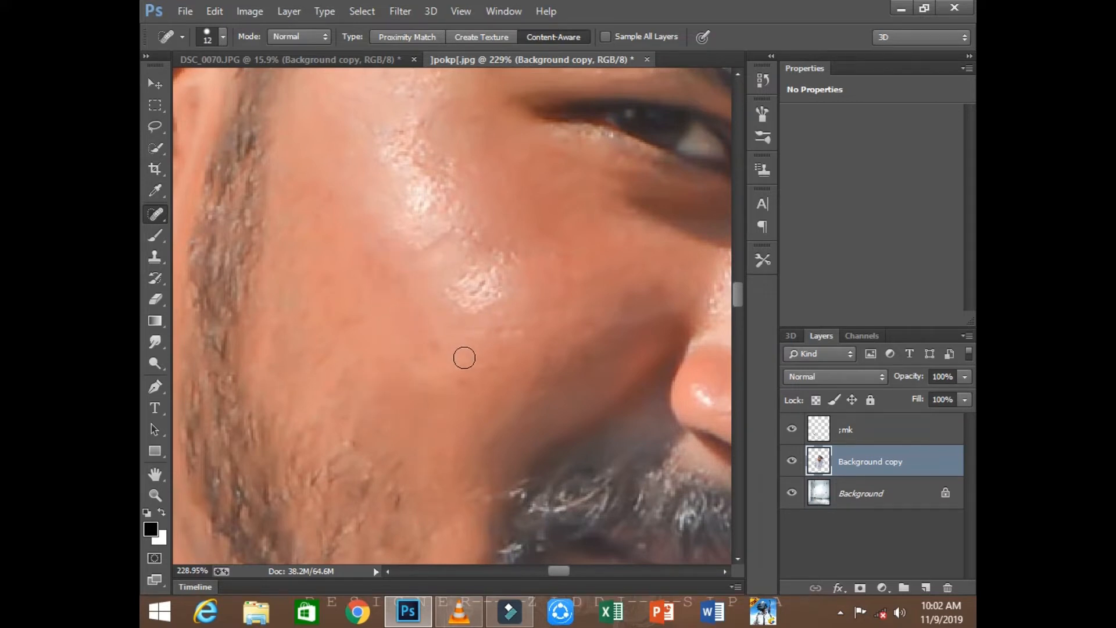
Heal the reddish marks down the shaded side of the nose with the 12 px Spot Healing Brush
key(space)
drag(585, 507, 467, 328)
drag(514, 382, 381, 487)
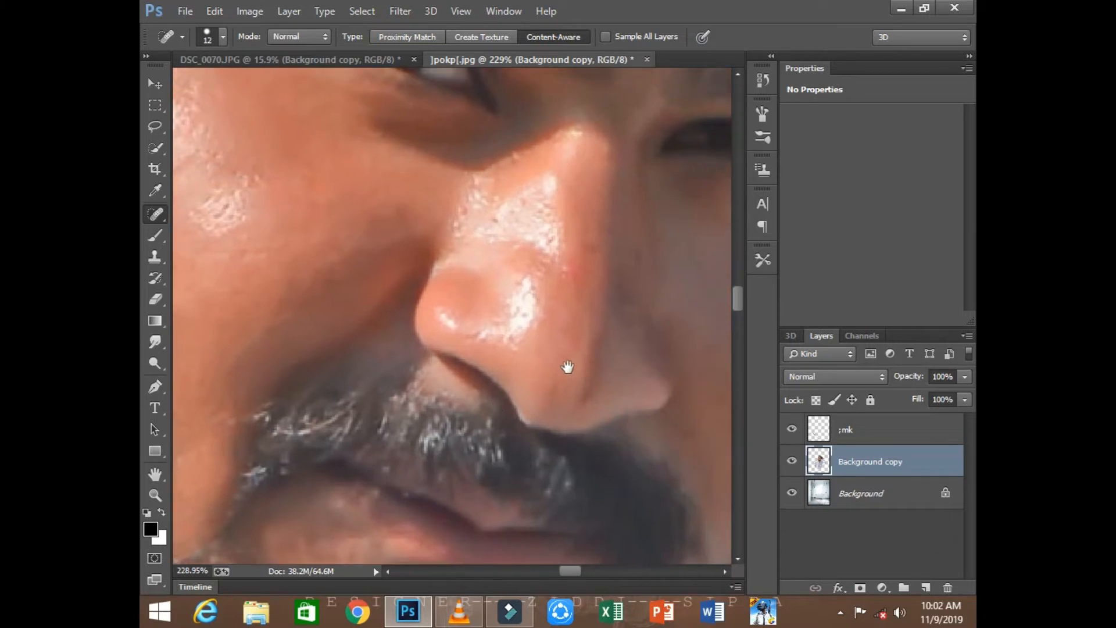
drag(590, 233, 575, 268)
mouse_move(581, 325)
mouse_down()
mouse_move(588, 352)
mouse_move(575, 407)
mouse_up()
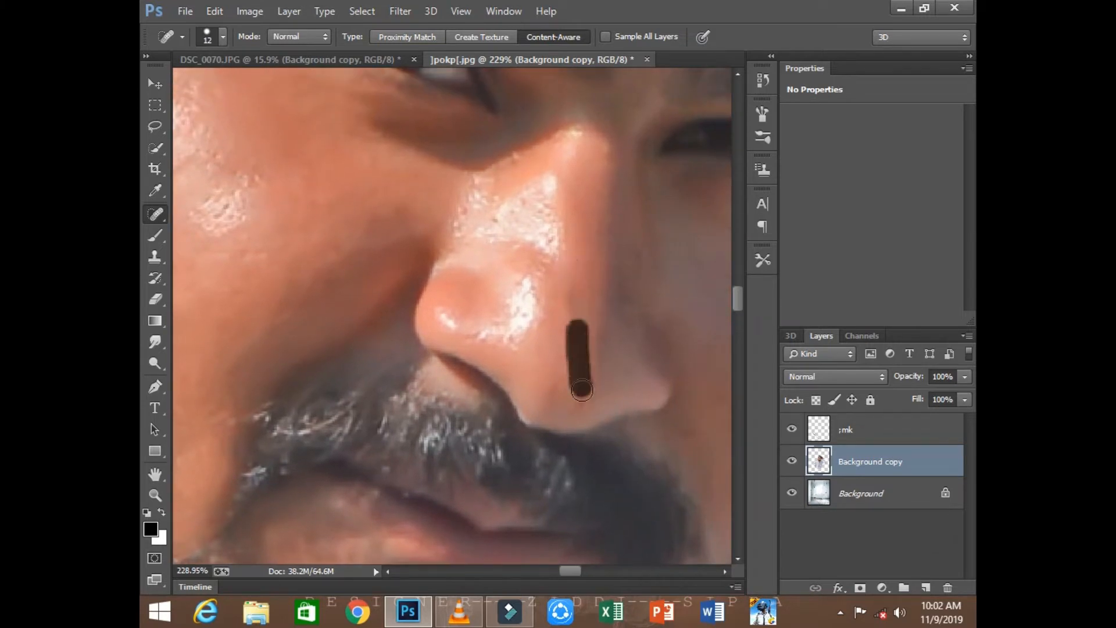
drag(568, 287, 574, 355)
drag(570, 311, 575, 393)
Heal the blemishes and creases on the forehead above the brows with the 12 px Spot Healing Brush
key(space)
mouse_move(611, 339)
mouse_down()
mouse_move(568, 394)
mouse_move(528, 398)
mouse_move(477, 275)
mouse_up()
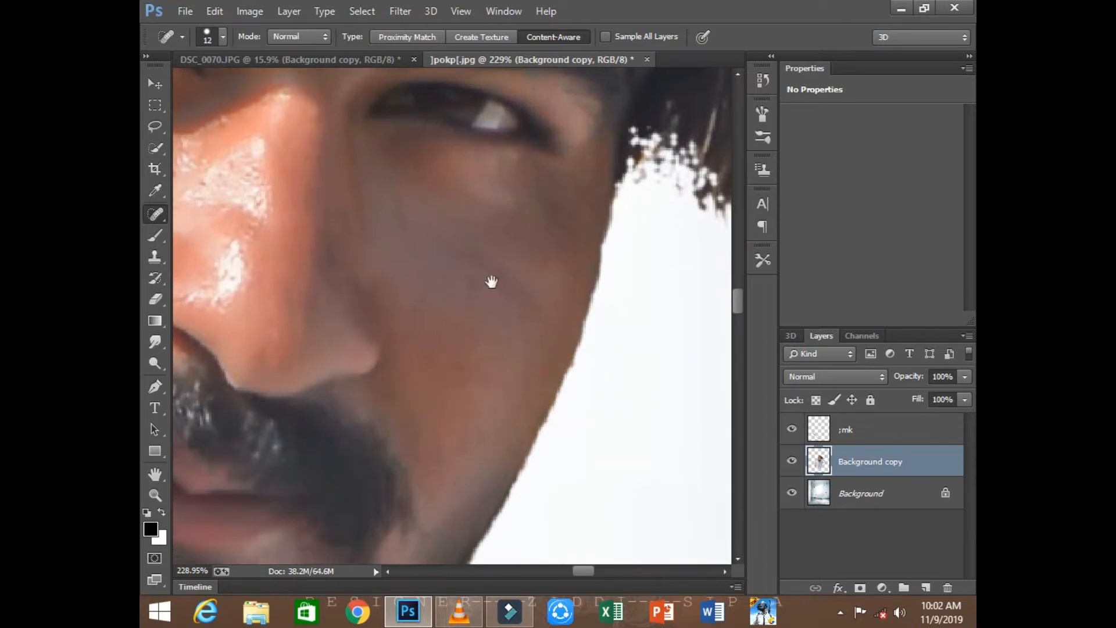
scroll(493, 278, up, 5)
mouse_move(508, 238)
mouse_down()
mouse_move(540, 230)
mouse_move(546, 186)
mouse_up()
mouse_move(564, 142)
mouse_down()
mouse_move(582, 198)
mouse_move(539, 203)
mouse_move(581, 199)
mouse_up()
mouse_move(548, 182)
mouse_down()
mouse_move(463, 166)
mouse_move(540, 188)
mouse_up()
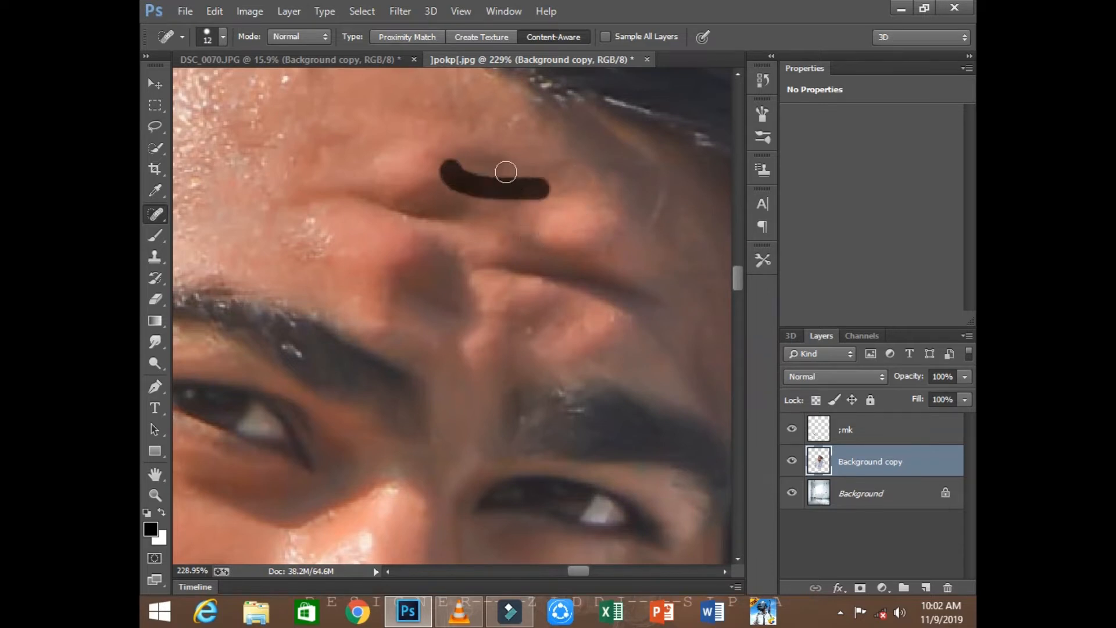
mouse_move(487, 158)
mouse_down()
mouse_move(548, 191)
mouse_move(508, 201)
mouse_up()
drag(395, 161, 533, 222)
mouse_move(436, 234)
mouse_down()
mouse_move(553, 254)
mouse_move(539, 248)
mouse_move(465, 272)
mouse_up()
Heal the spots on the temple beside the eyebrow and along the forehead hairline, and check the whole composition
drag(390, 334, 475, 292)
drag(356, 326, 336, 349)
drag(338, 297, 323, 323)
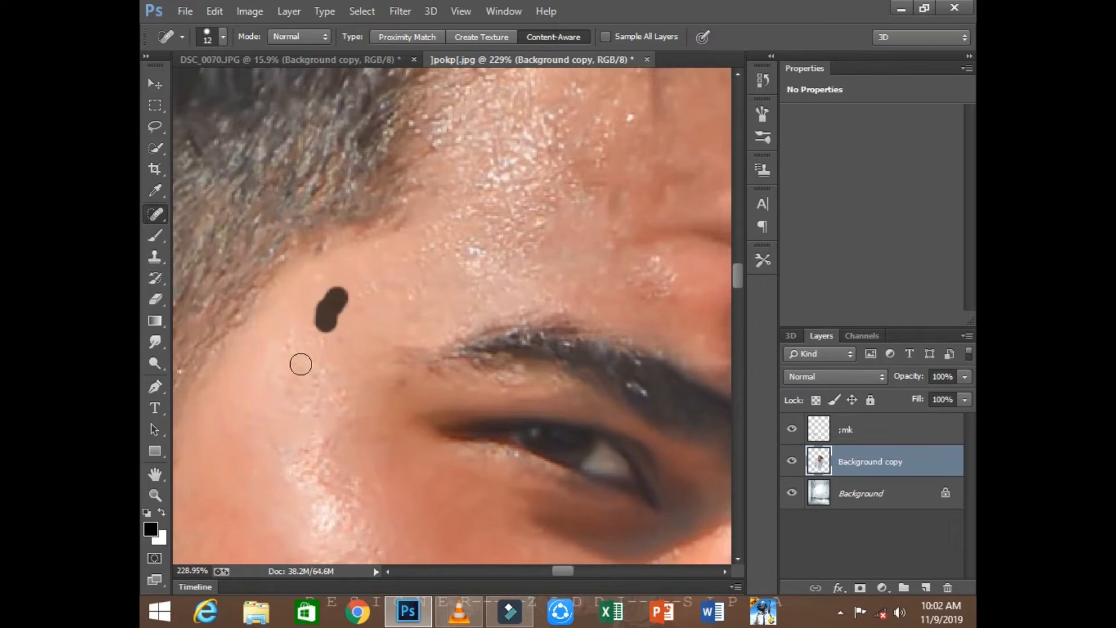
drag(303, 364, 296, 372)
drag(327, 347, 403, 383)
drag(405, 94, 449, 314)
mouse_move(557, 221)
mouse_down()
mouse_move(583, 258)
mouse_move(577, 238)
mouse_up()
drag(577, 344, 481, 260)
mouse_move(542, 193)
mouse_down()
mouse_move(538, 273)
mouse_move(523, 233)
mouse_move(527, 247)
mouse_up()
right_click(512, 254)
click(558, 262)
click(155, 495)
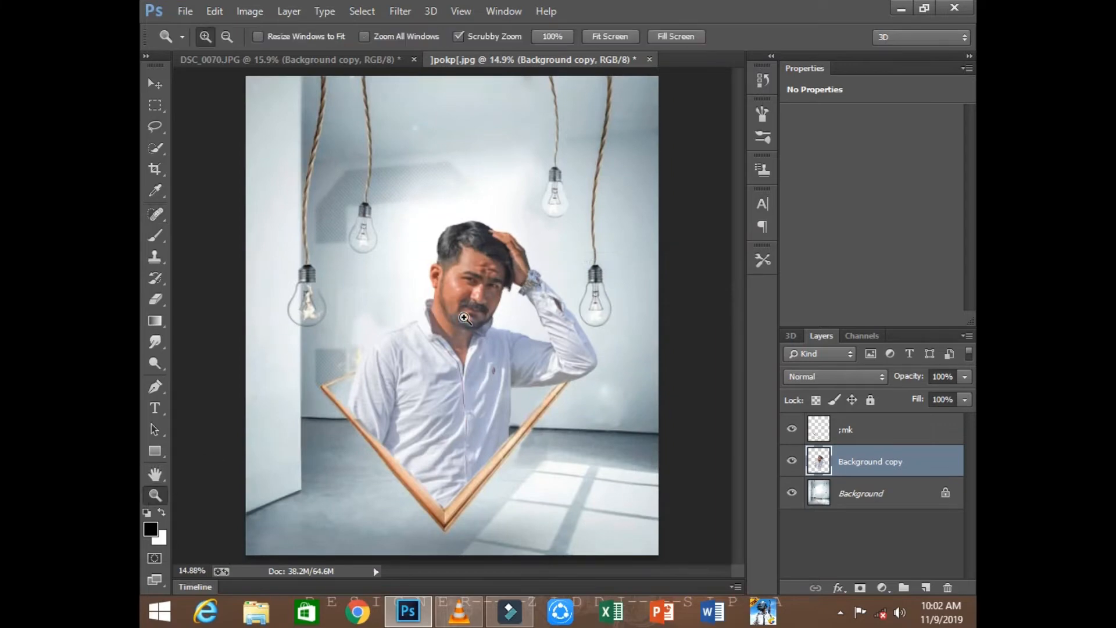
Open the SkinFiner filter on the Background copy layer and preview the man's face at 1:2
drag(477, 308, 526, 343)
right_click(534, 348)
click(533, 345)
click(400, 11)
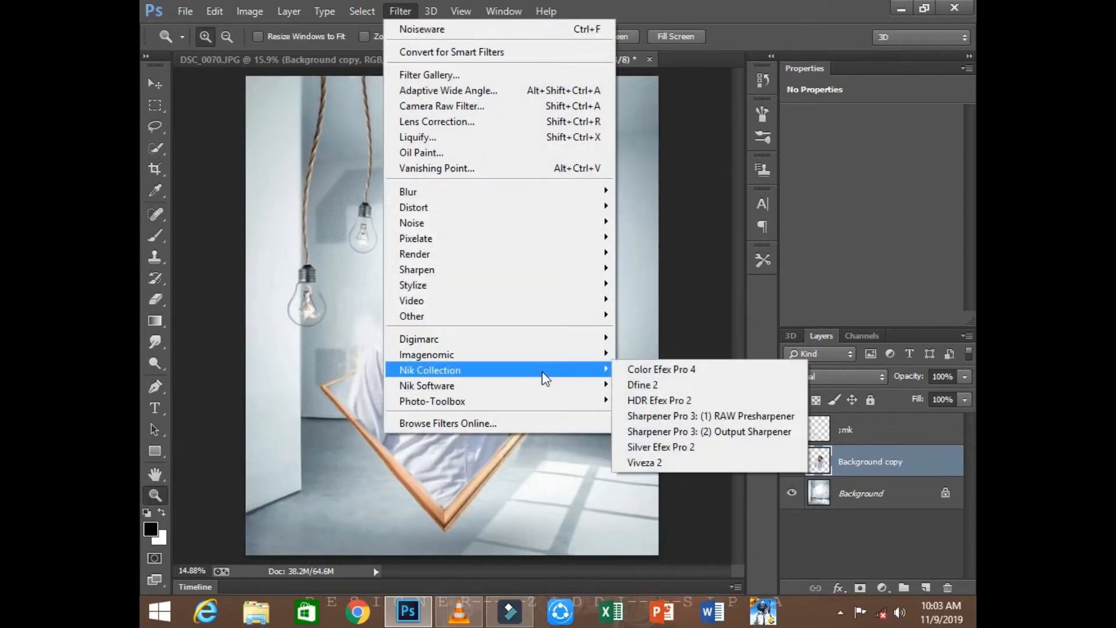
mouse_move(537, 399)
click(630, 400)
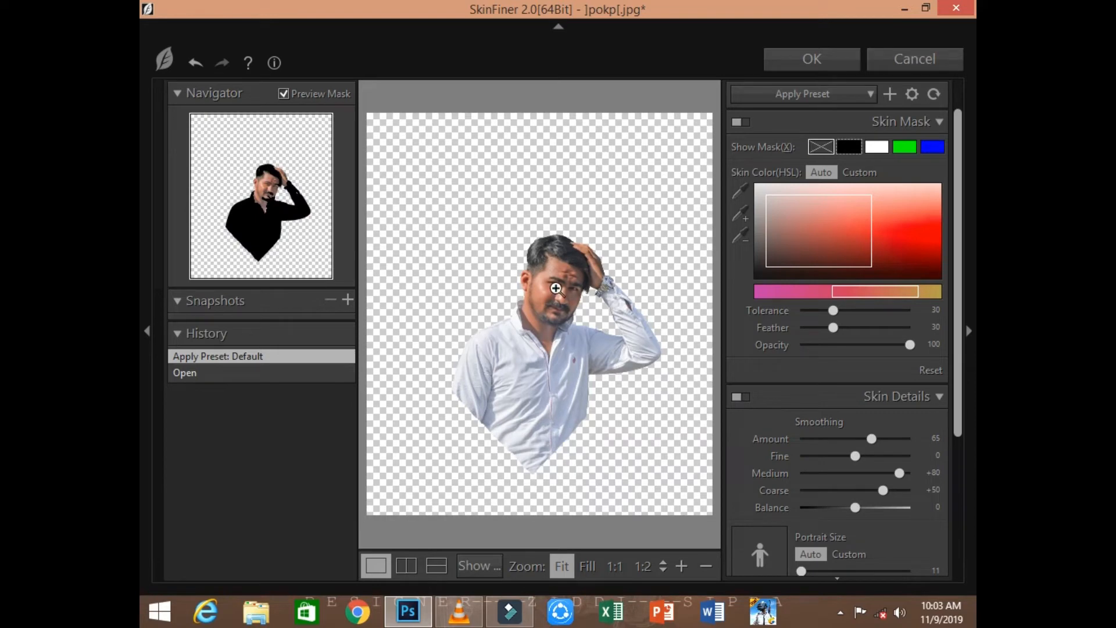
click(682, 565)
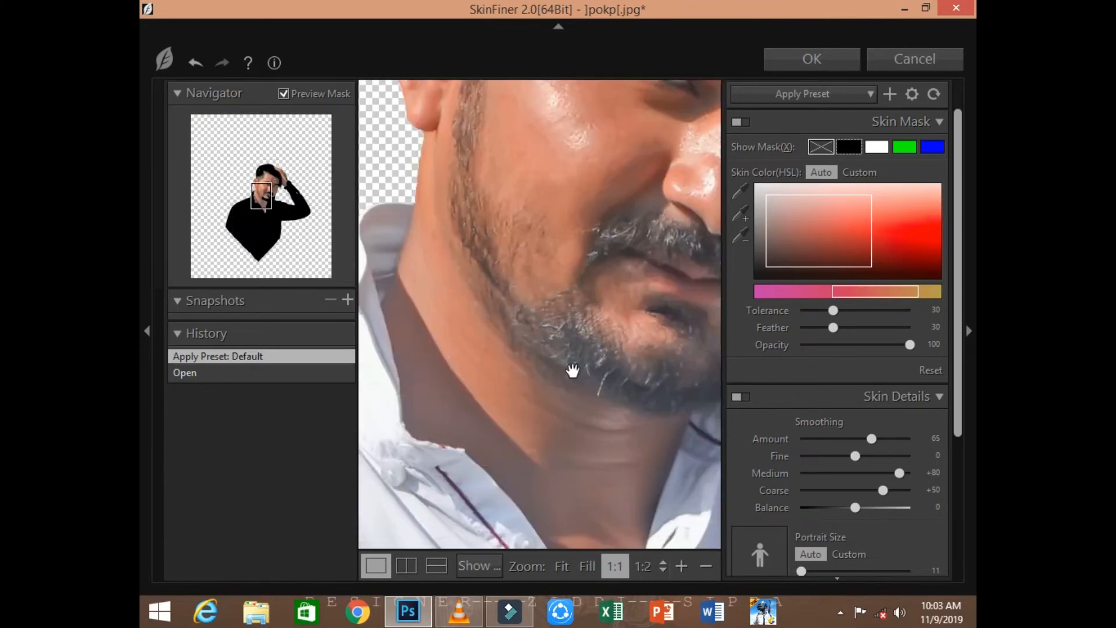
drag(605, 328, 536, 413)
click(706, 565)
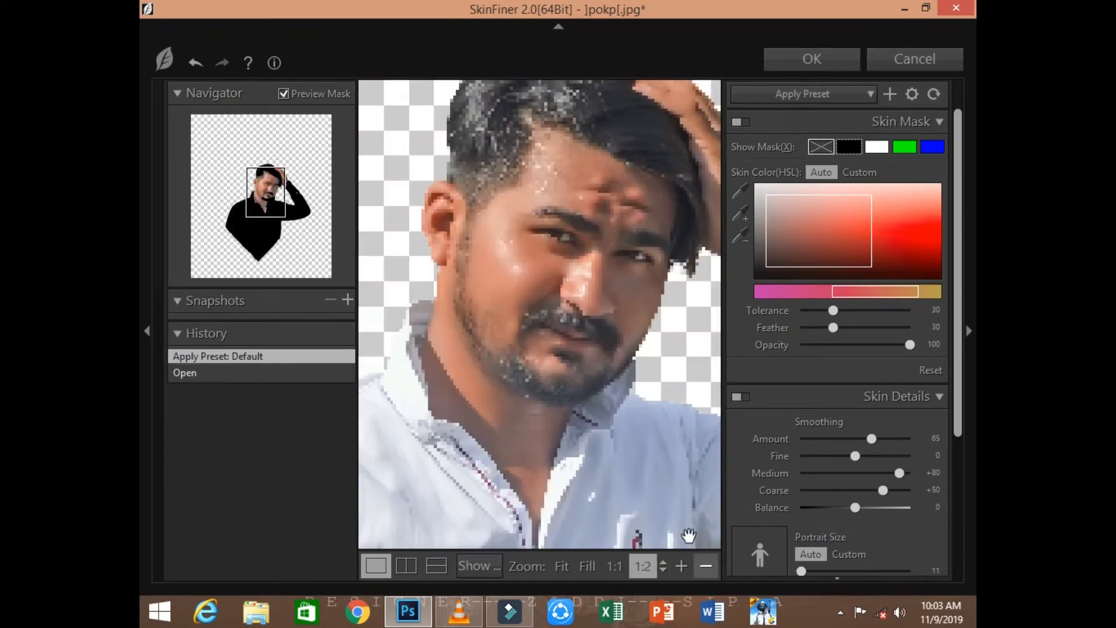
drag(629, 427, 618, 428)
Set the SkinFiner smoothing to Amount 82, Fine -60, Medium +59, Coarse +71 and Balance -5
drag(872, 438, 916, 494)
drag(801, 491, 786, 520)
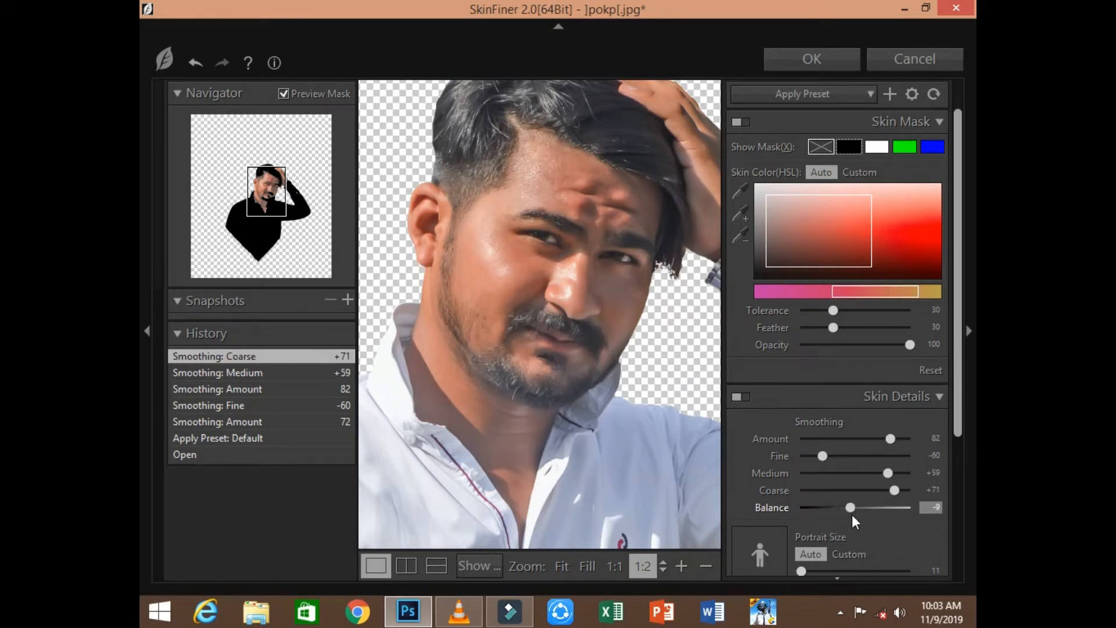
drag(852, 514, 855, 515)
Refine the skin smoothing against a 2:1 cheek preview to Fine -27, Coarse +82, Medium +52 and Amount 79
click(683, 569)
click(683, 568)
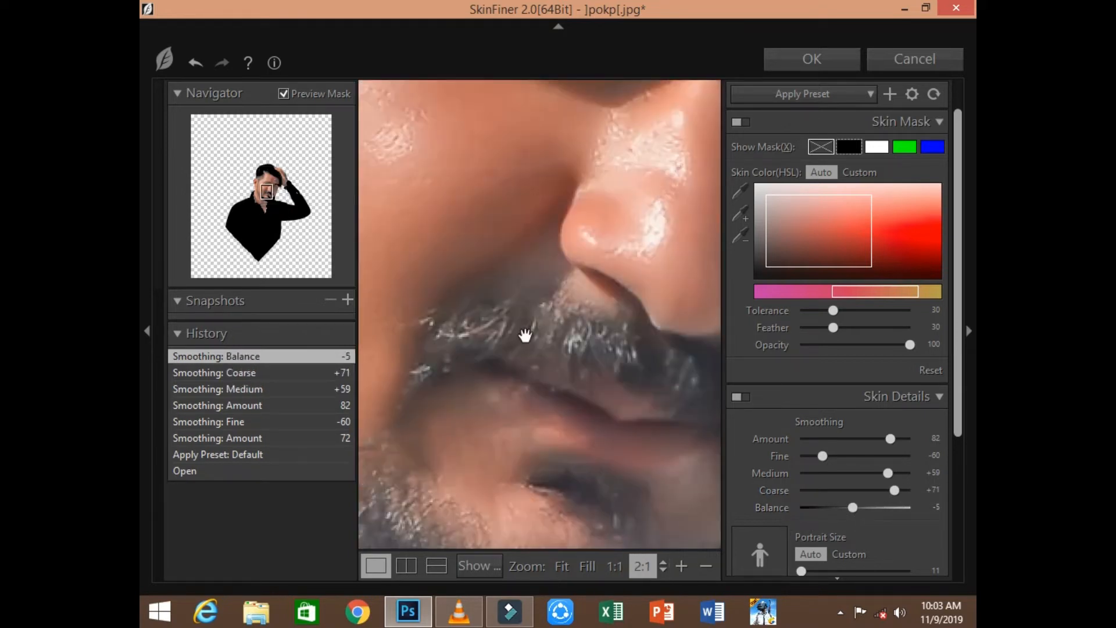
drag(523, 331, 605, 399)
drag(483, 262, 633, 403)
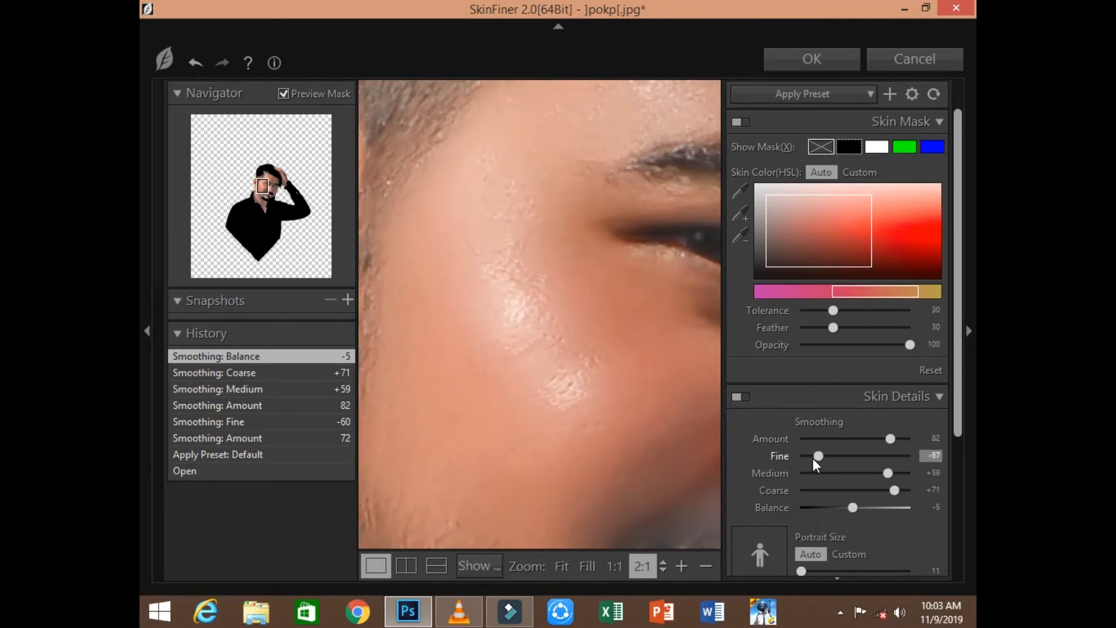
drag(846, 462, 897, 455)
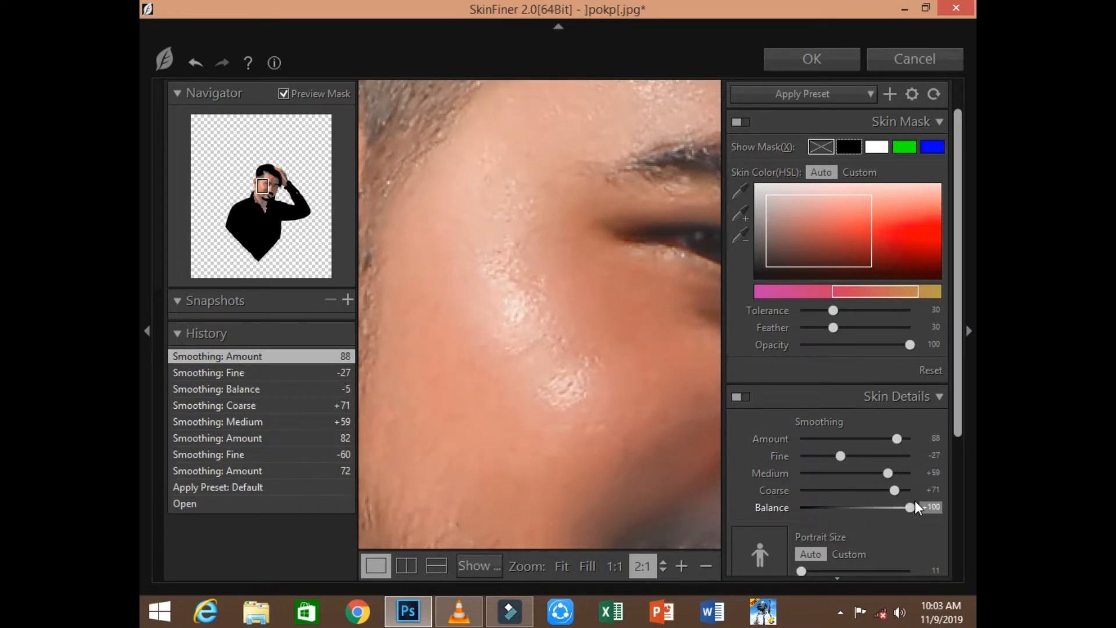
drag(853, 511, 901, 497)
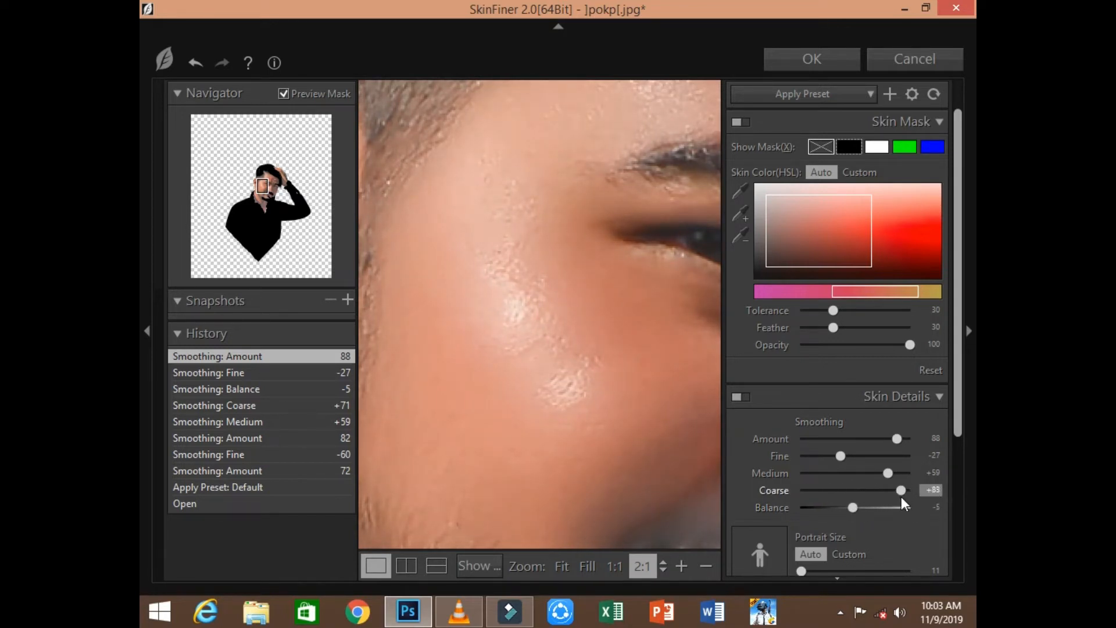
drag(831, 480, 886, 442)
drag(608, 407, 664, 527)
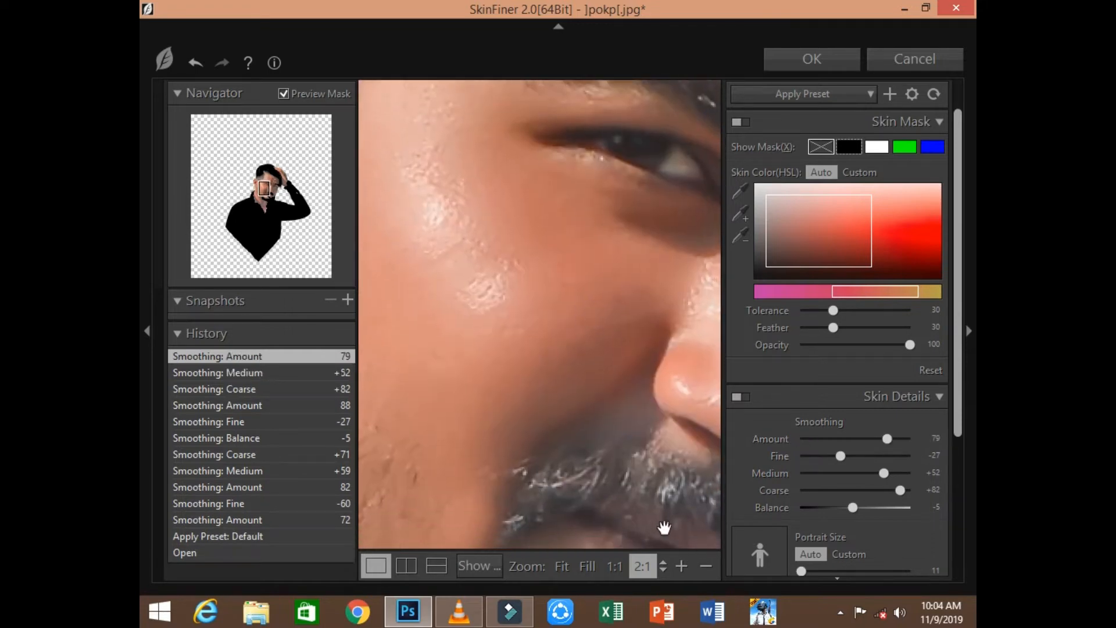
Set the skin tone to Brightness +24, Contrast +50, Shadow +22, Highlight +4 and Saturation -26, and apply SkinFiner
click(715, 567)
click(715, 567)
click(715, 567)
drag(578, 409, 607, 298)
drag(609, 456, 668, 522)
drag(959, 407, 960, 521)
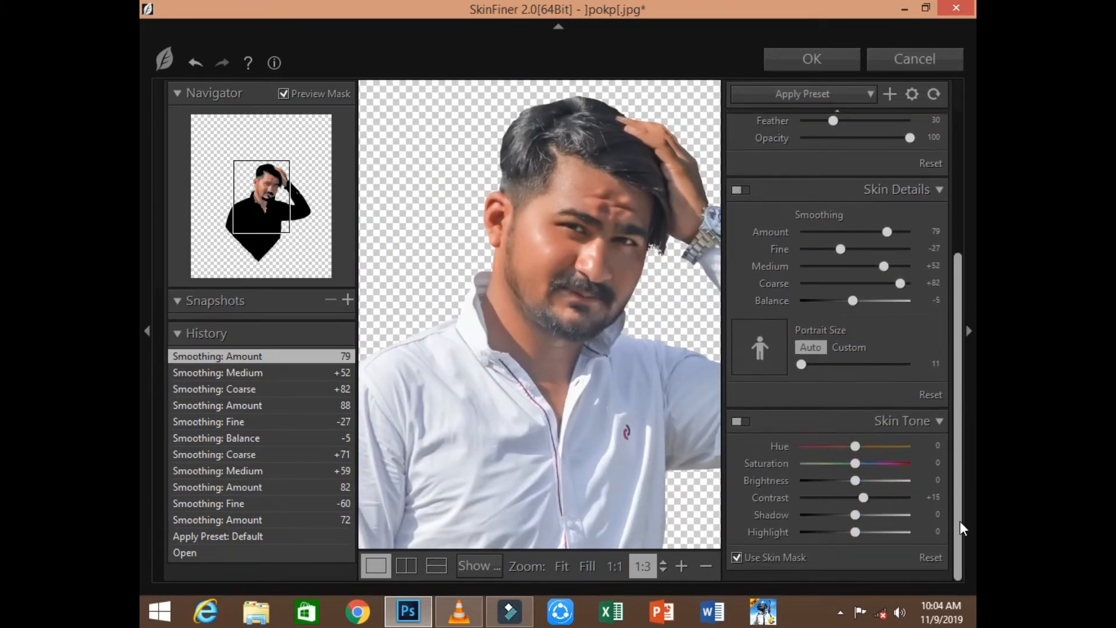
mouse_move(855, 480)
mouse_down()
mouse_move(884, 481)
mouse_move(863, 481)
mouse_move(877, 497)
mouse_move(904, 495)
mouse_move(883, 498)
mouse_move(869, 481)
mouse_up()
drag(855, 514, 857, 537)
drag(855, 463, 837, 463)
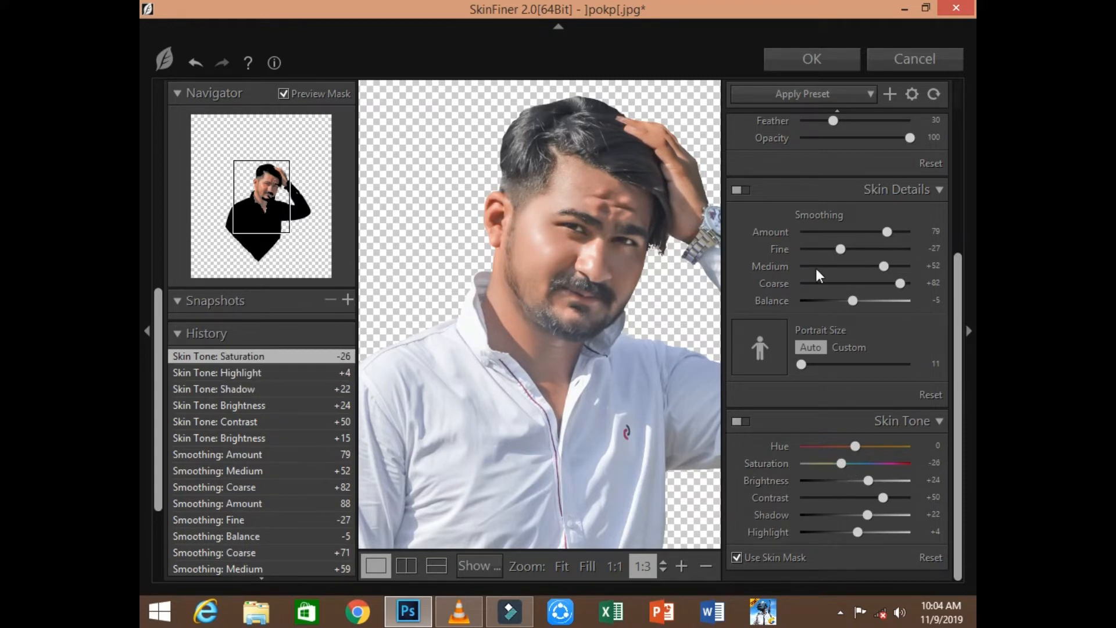
click(812, 58)
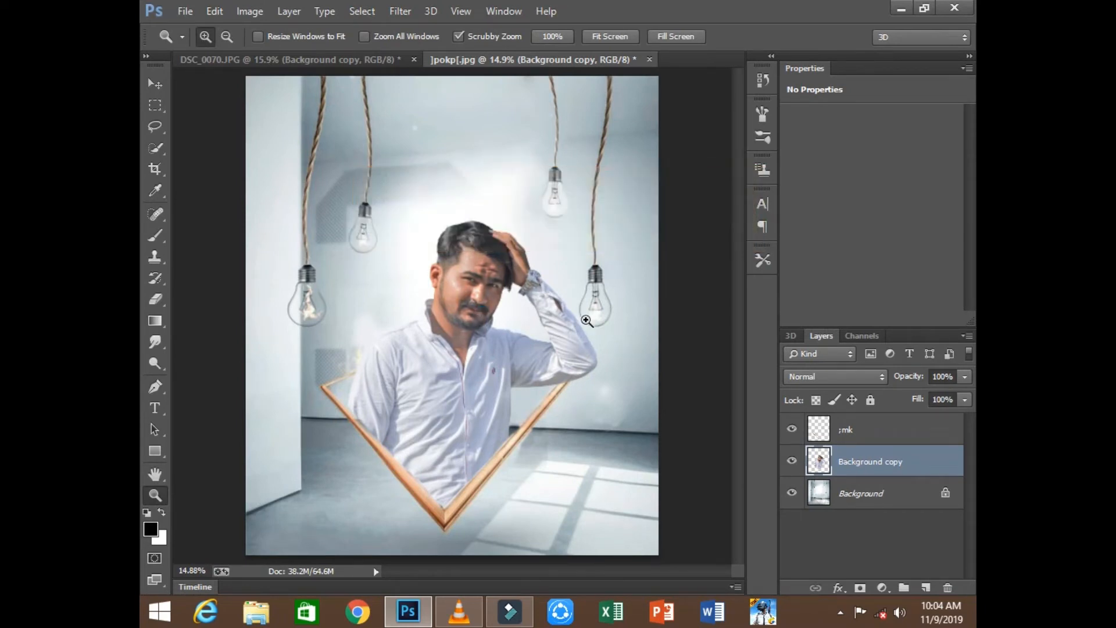
Check the smoothed face up close and duplicate the Background copy layer
drag(458, 293, 504, 298)
right_click(503, 297)
click(520, 309)
drag(898, 476, 926, 588)
Apply the Imagenomic Portraiture filter to the duplicated layer with the Enhance: Glamour preset
click(396, 12)
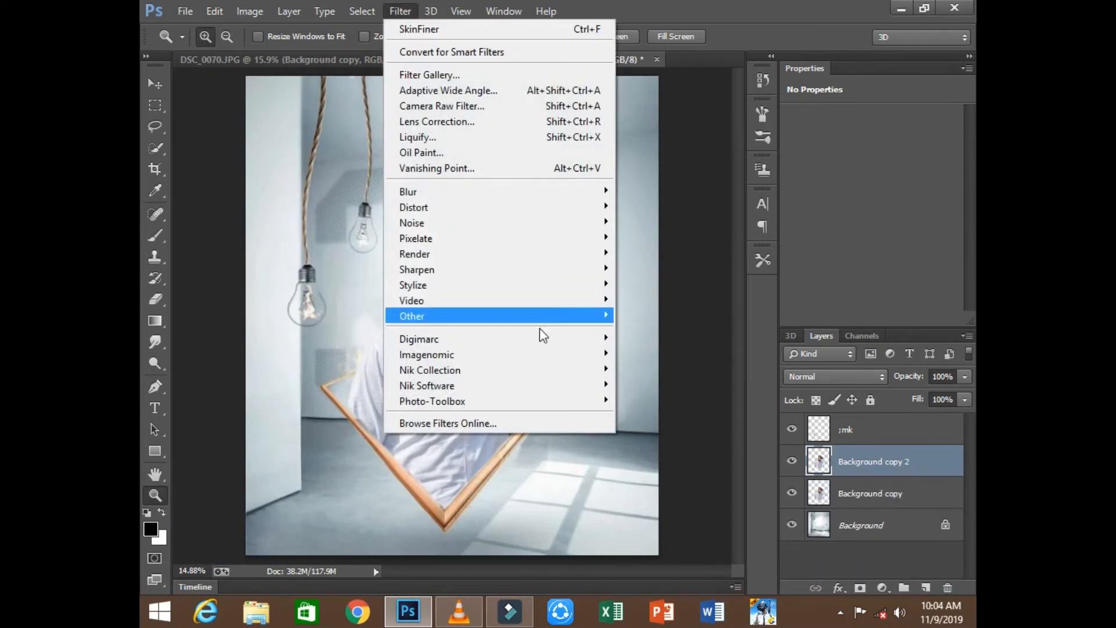
mouse_move(558, 357)
click(654, 370)
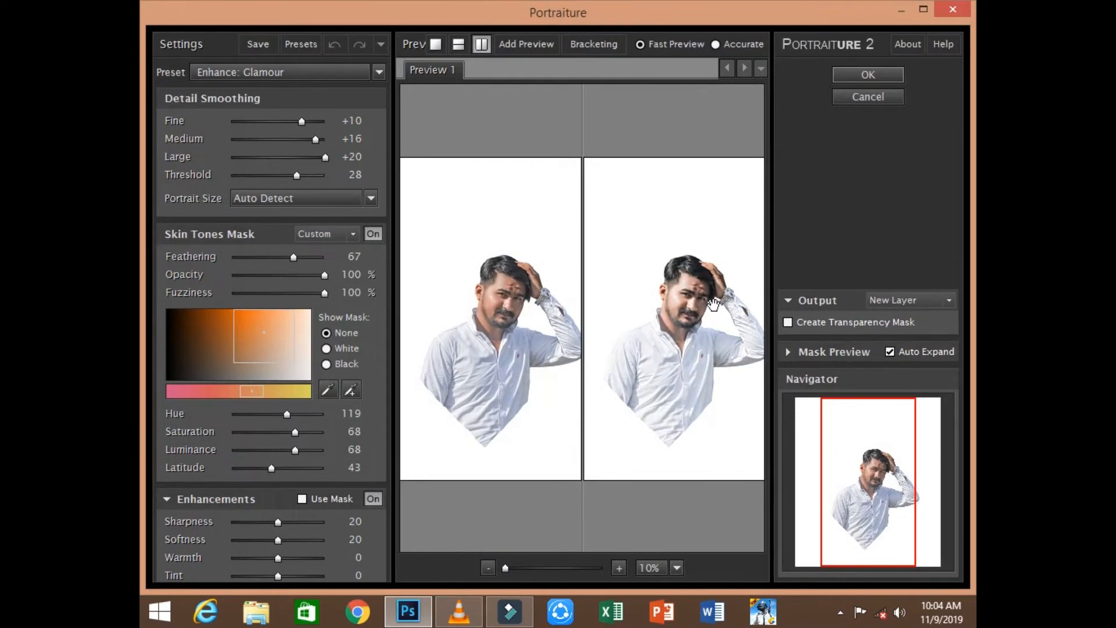
click(435, 45)
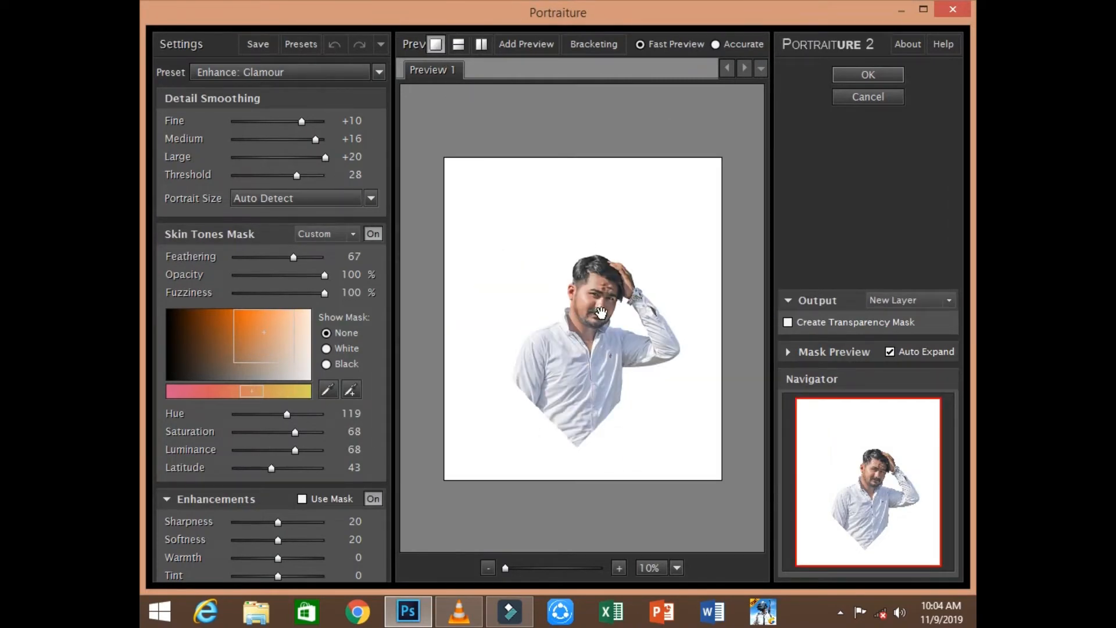
click(862, 76)
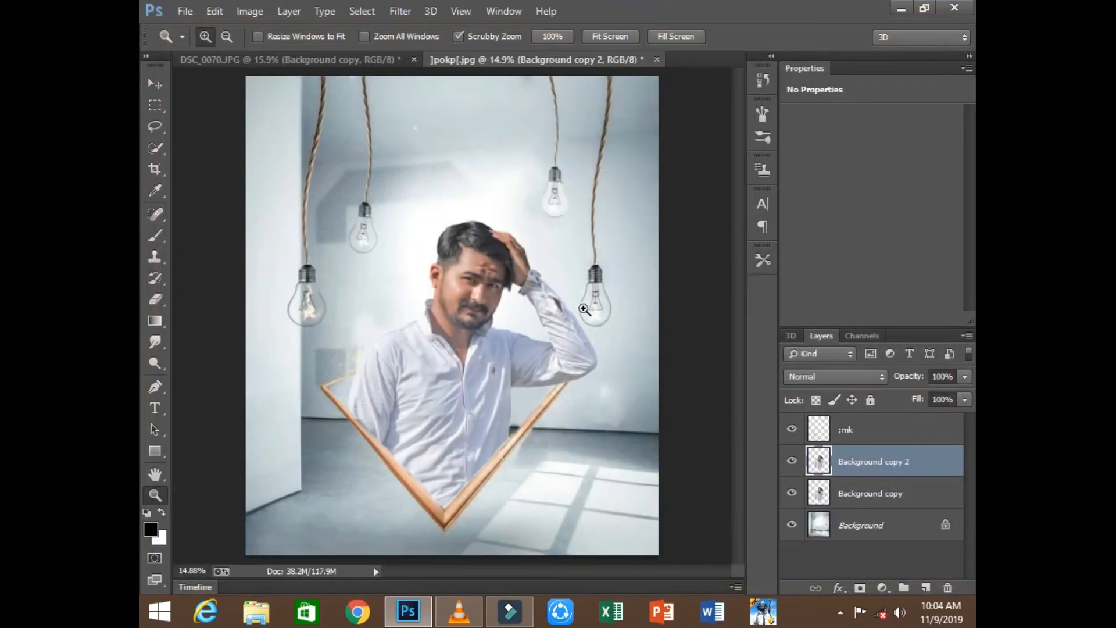
Reapply the Portraiture filter to the duplicated layer and check the face, keeping the layer opacity at 100%
click(400, 11)
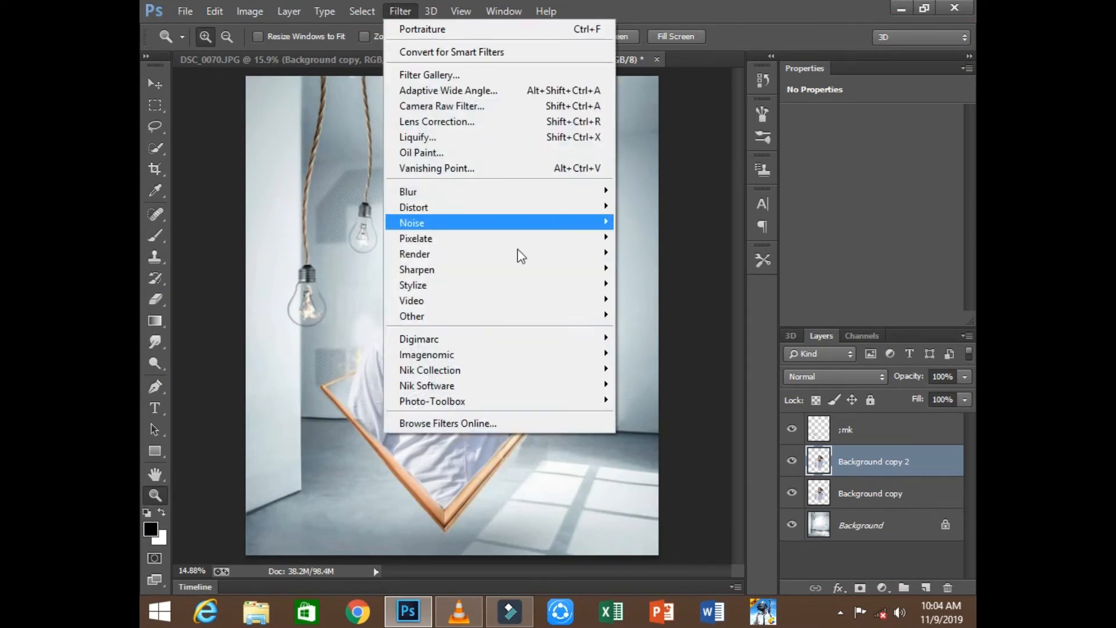
click(459, 27)
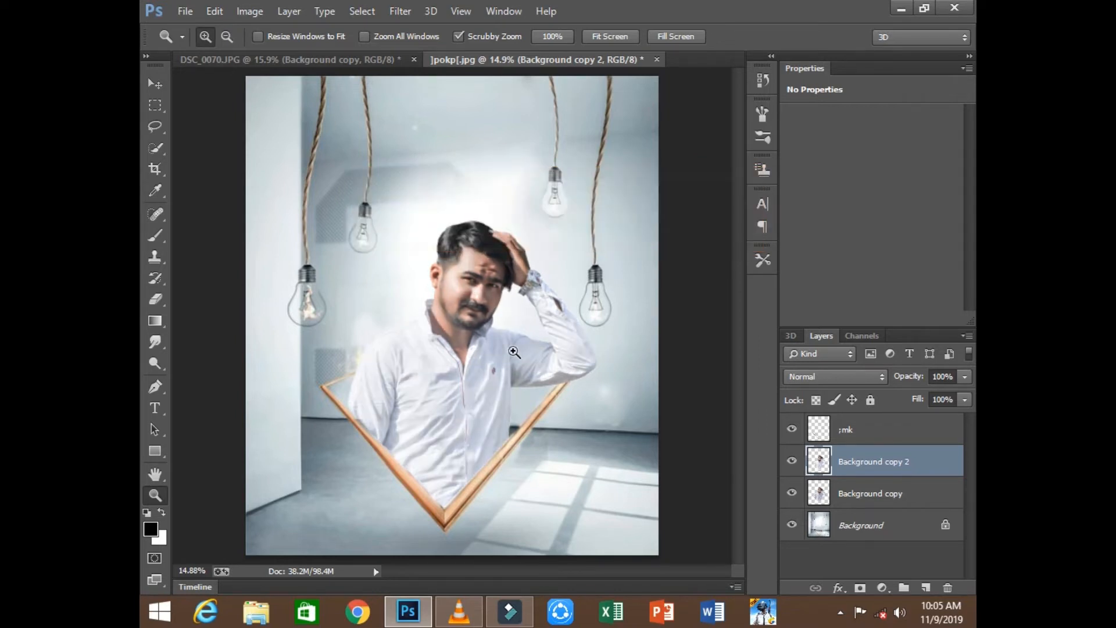
drag(474, 285, 504, 310)
right_click(502, 309)
click(549, 321)
drag(967, 374, 947, 401)
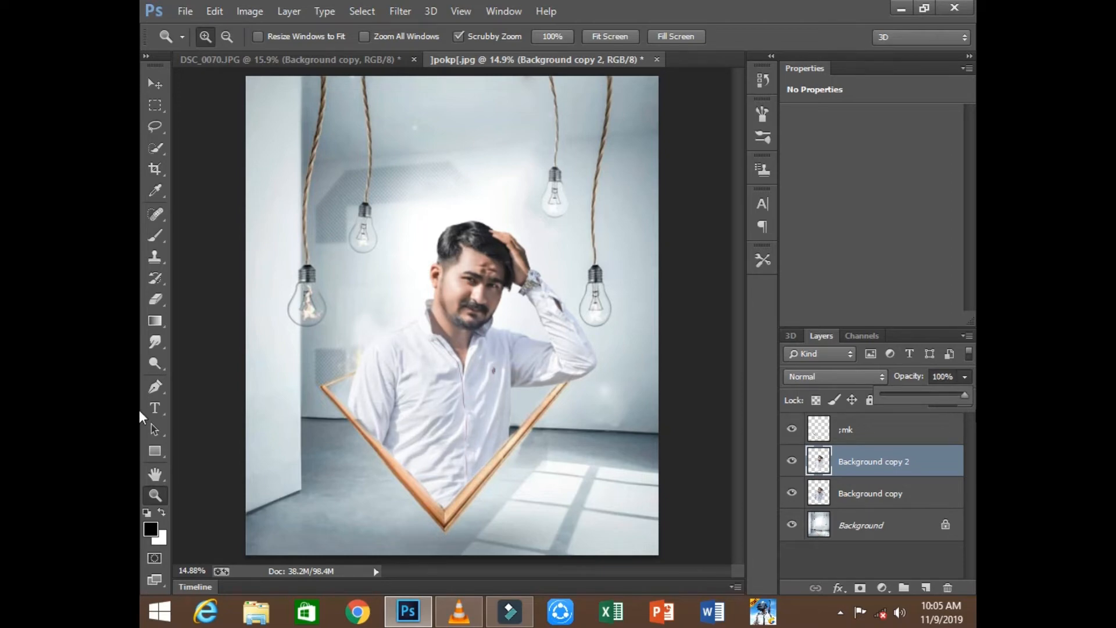
Delete the Background copy layer beneath the smoothed duplicate and inspect the retouched face
drag(505, 285, 581, 378)
right_click(473, 324)
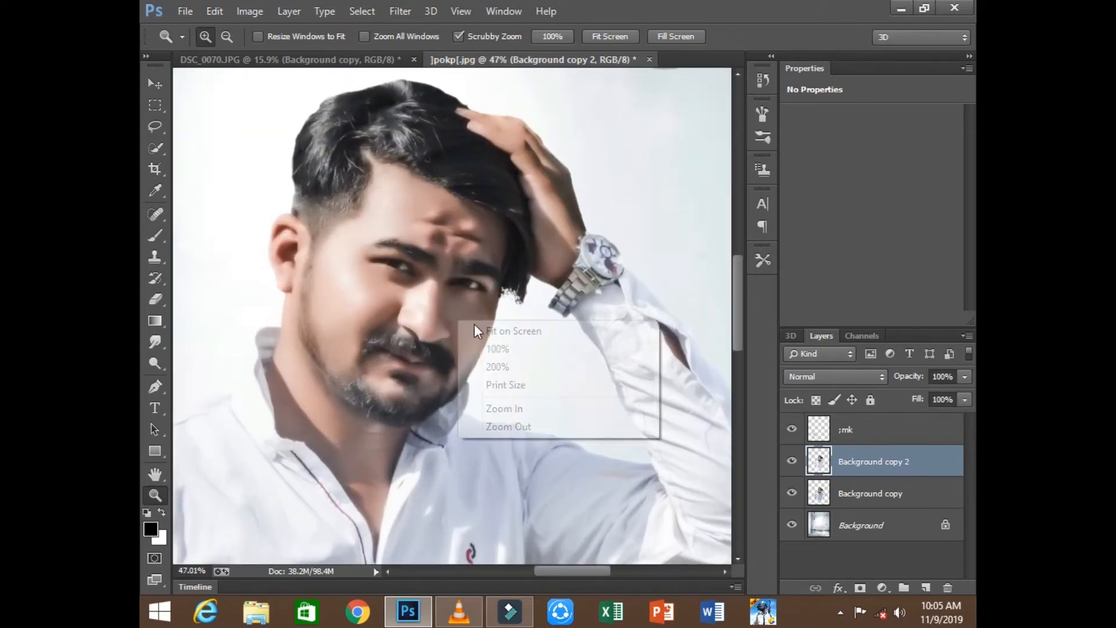
click(477, 331)
click(857, 495)
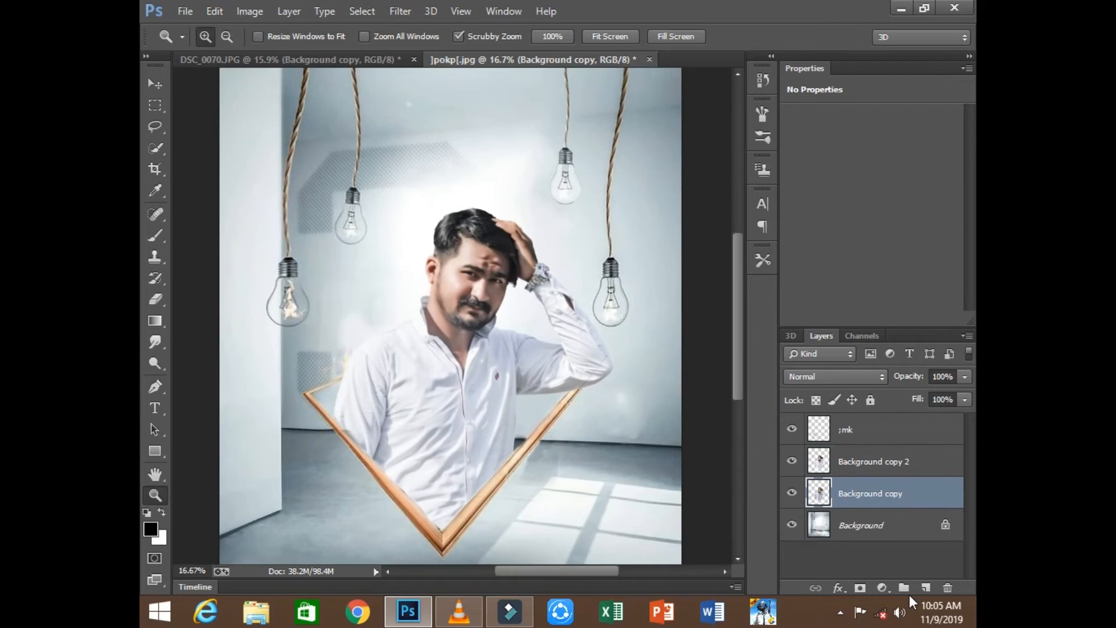
click(945, 588)
drag(443, 234, 517, 299)
drag(641, 381, 700, 456)
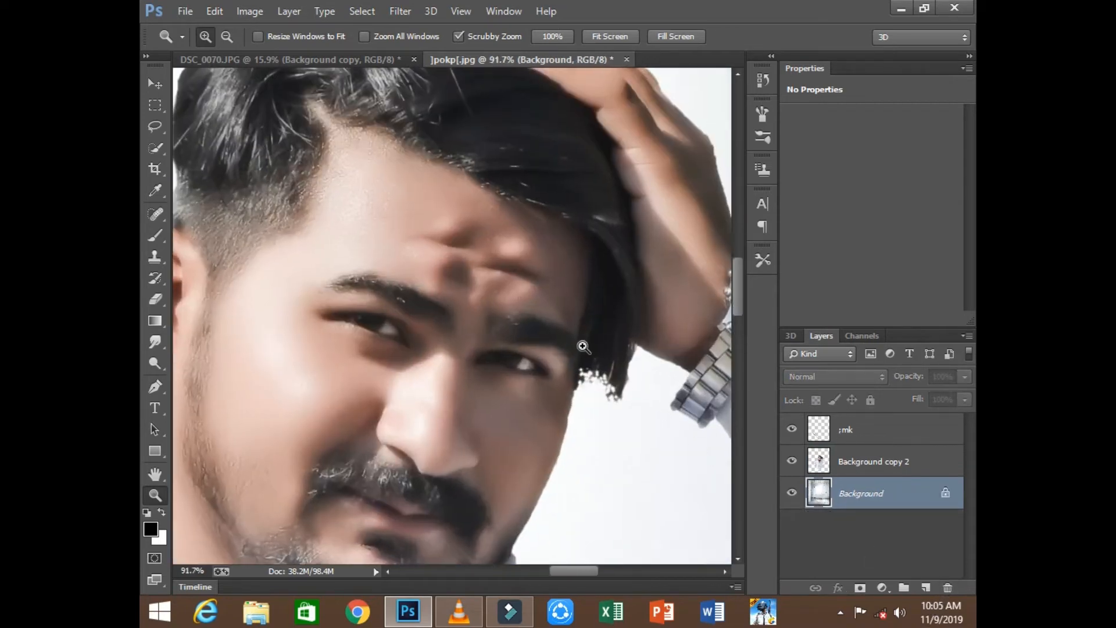
right_click(583, 347)
click(605, 355)
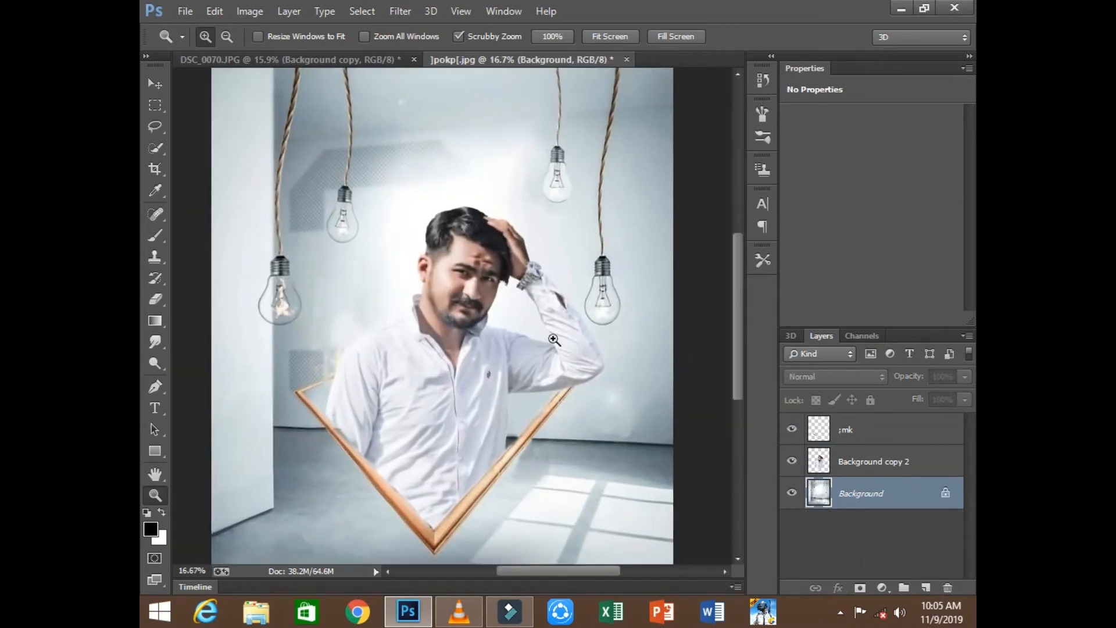
Smudge the jagged end of the hair lock beside the face on Background copy 2, using a 36 px brush at 61% strength
drag(553, 340, 610, 393)
click(878, 461)
drag(519, 240, 560, 297)
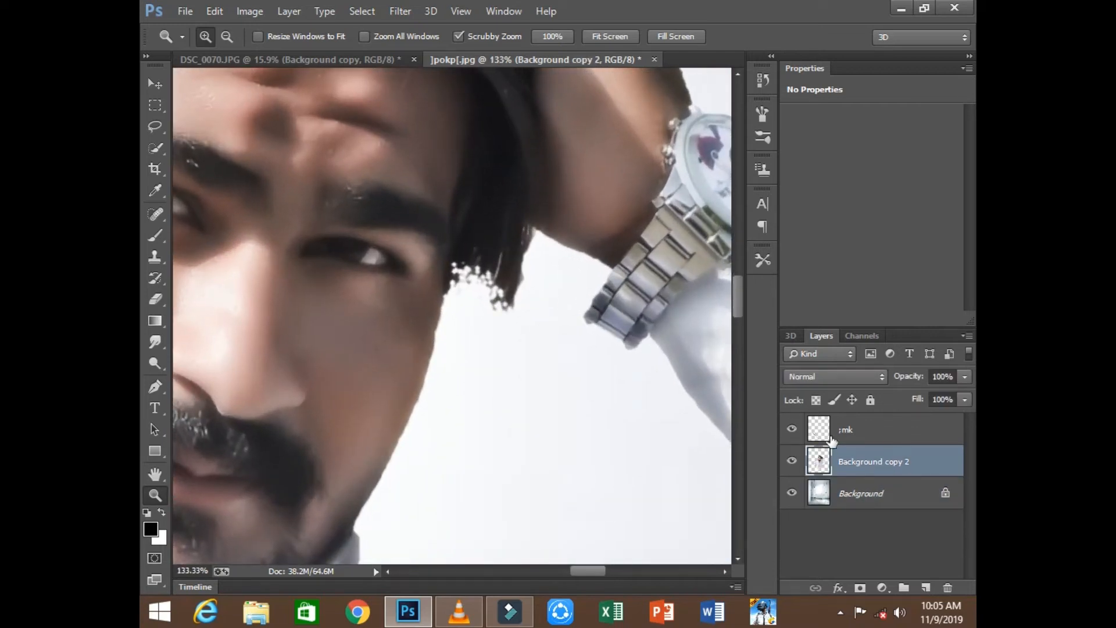
click(155, 342)
right_click(484, 319)
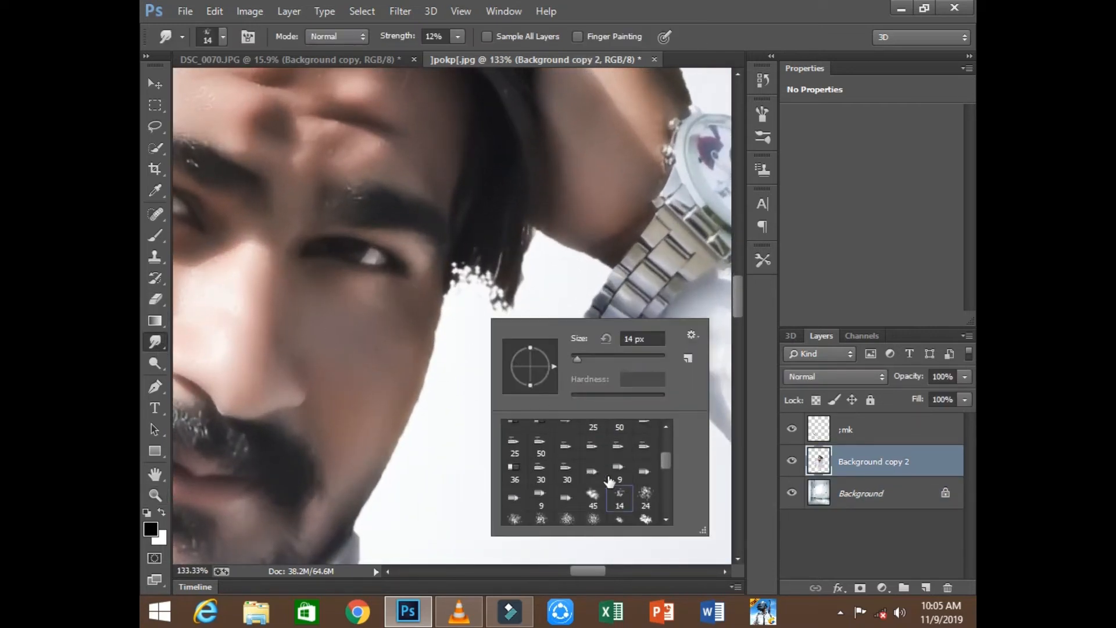
click(593, 362)
click(584, 360)
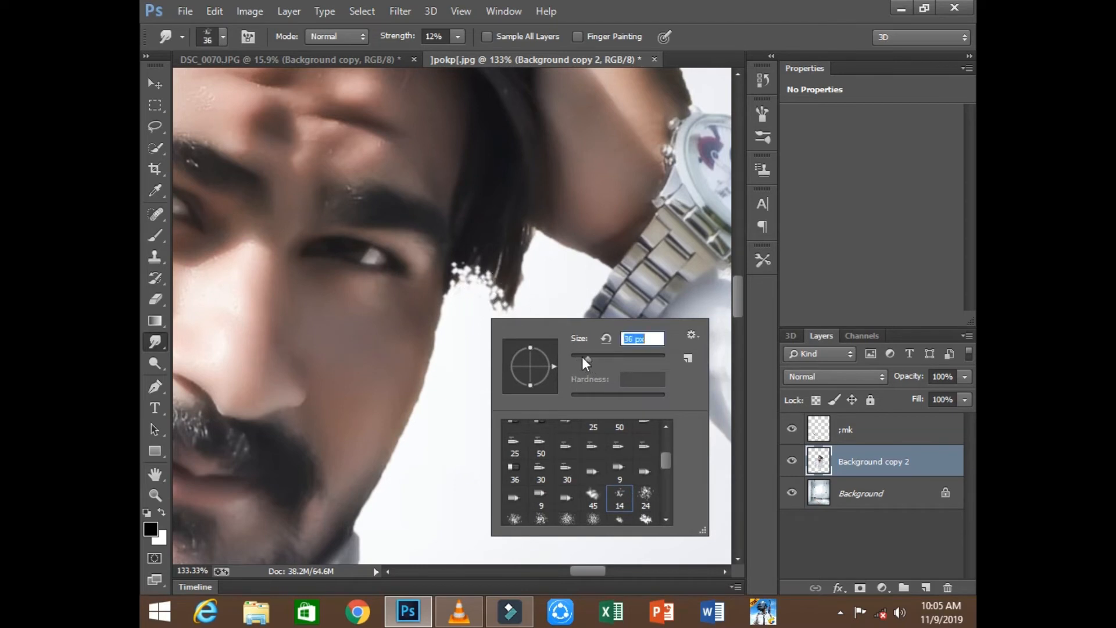
click(506, 227)
click(449, 36)
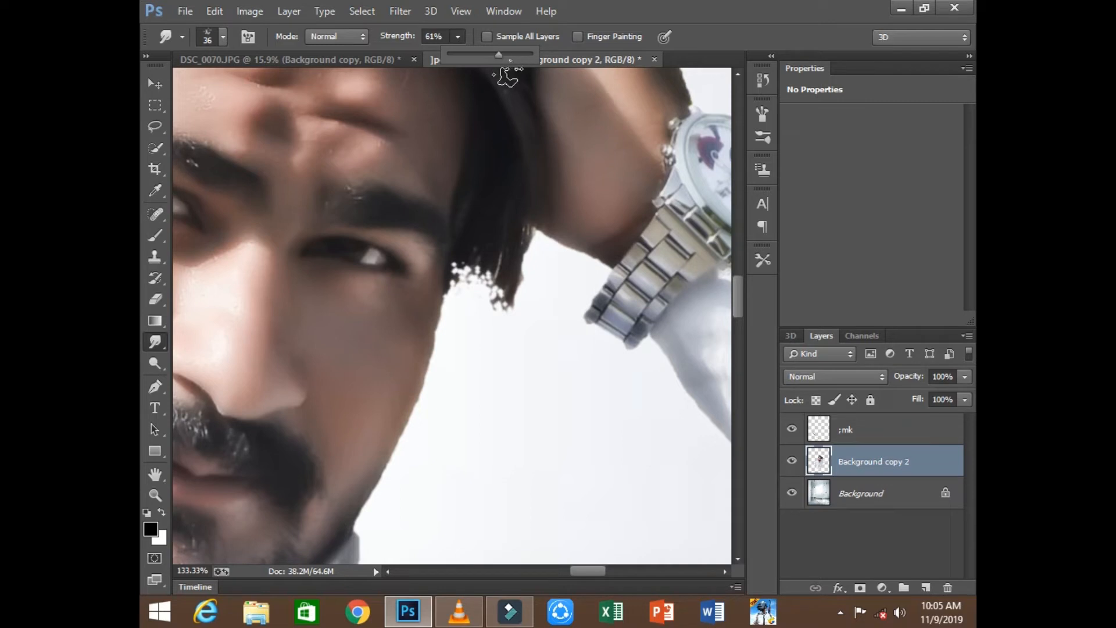
mouse_move(507, 277)
mouse_down()
mouse_move(513, 266)
mouse_move(487, 374)
mouse_move(479, 249)
mouse_move(449, 247)
mouse_move(471, 368)
mouse_move(488, 249)
mouse_move(423, 166)
mouse_up()
Lengthen the hair lock beside the face into a tapered point with the Smudge tool at 50 px and 67% strength
drag(463, 51, 465, 51)
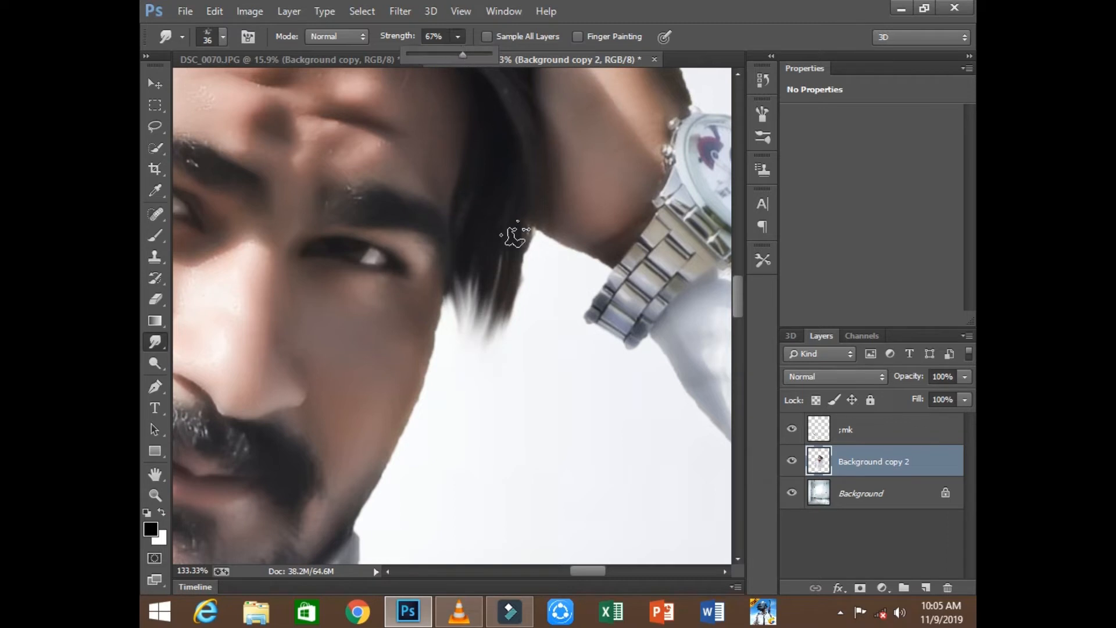
right_click(515, 235)
drag(605, 277, 622, 273)
mouse_move(481, 267)
mouse_down()
mouse_move(498, 289)
mouse_move(514, 360)
mouse_move(491, 308)
mouse_move(477, 355)
mouse_move(483, 284)
mouse_move(466, 398)
mouse_move(466, 259)
mouse_move(473, 449)
mouse_move(498, 286)
mouse_move(466, 411)
mouse_up()
mouse_move(507, 239)
mouse_down()
mouse_move(550, 342)
mouse_move(505, 420)
mouse_up()
drag(477, 325, 469, 422)
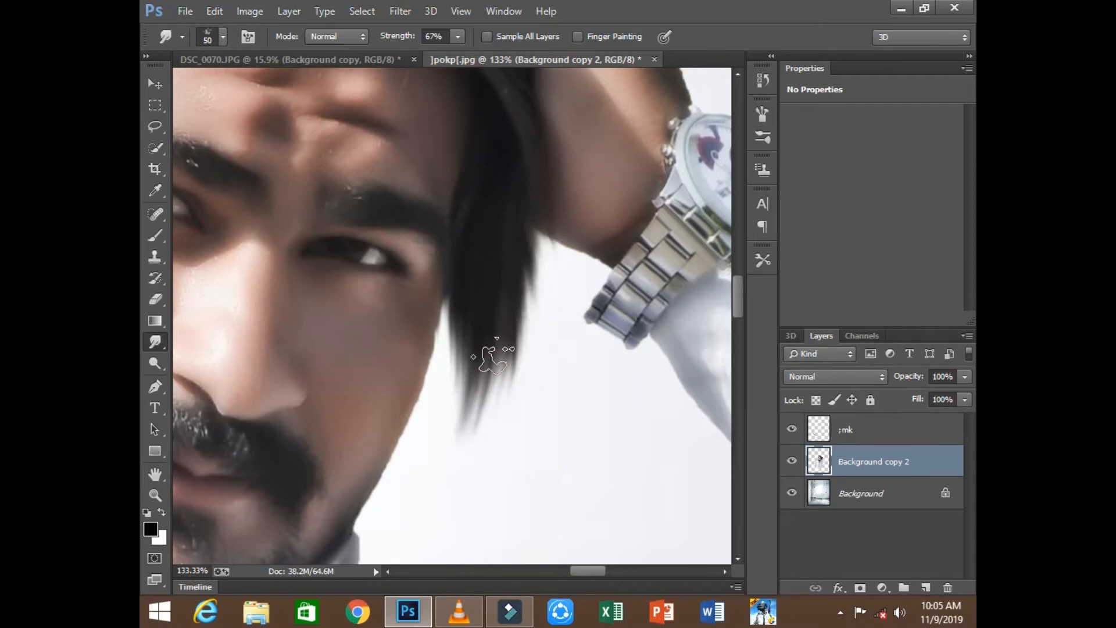
drag(493, 355, 443, 458)
drag(466, 305, 453, 441)
drag(465, 387, 433, 464)
drag(477, 353, 435, 478)
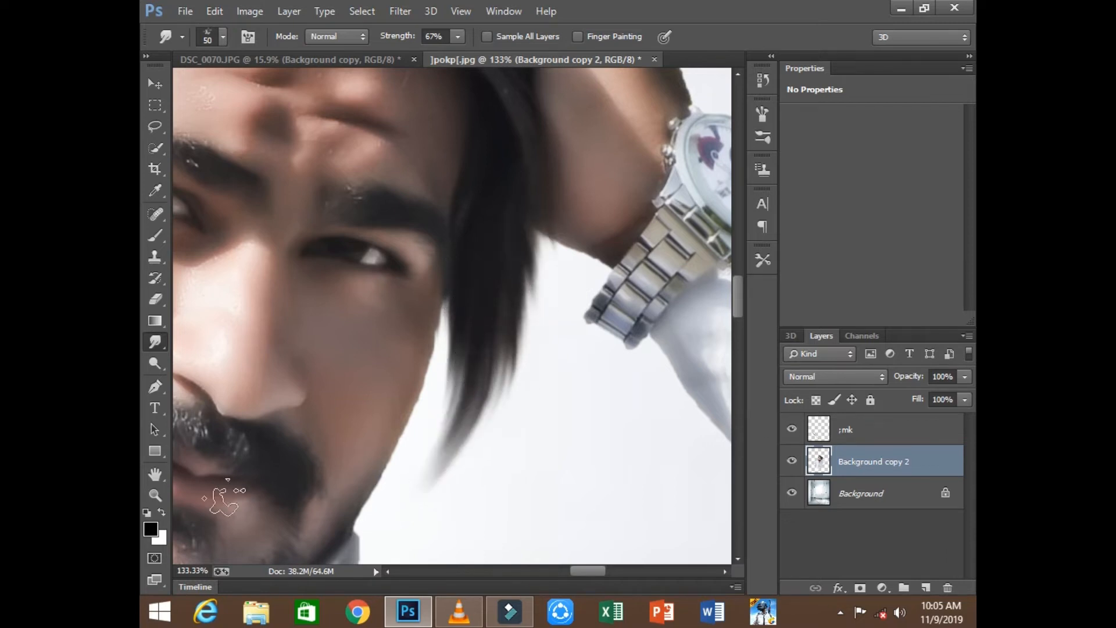
click(157, 475)
click(160, 493)
right_click(354, 417)
click(390, 429)
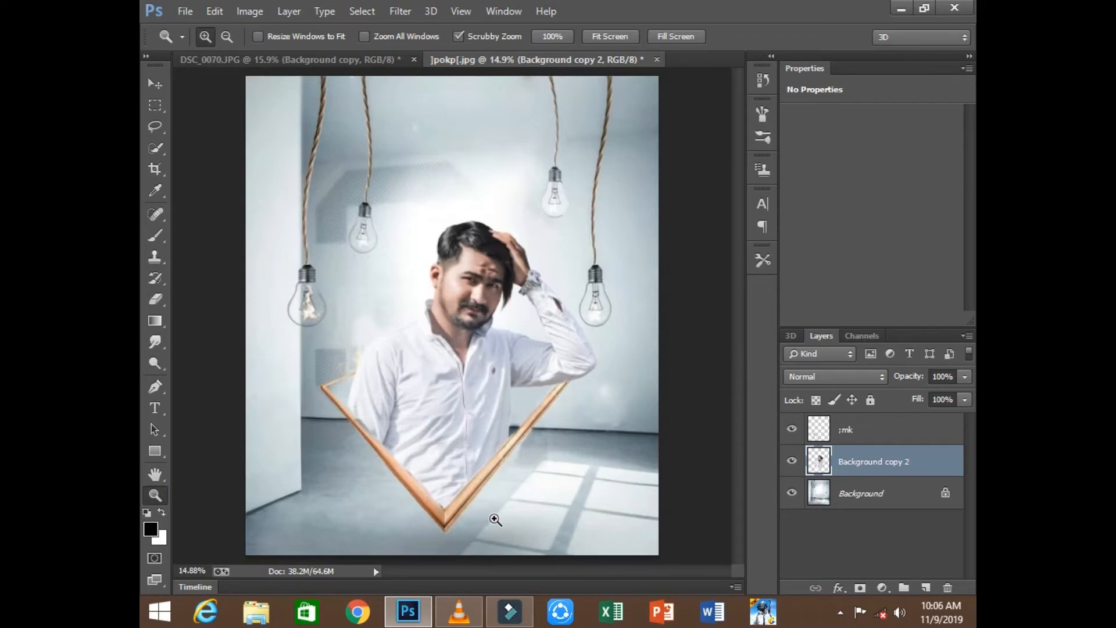
Extend the tip of the hanging hair lock with another smudge stroke and check it in the full image
drag(505, 313, 236, 326)
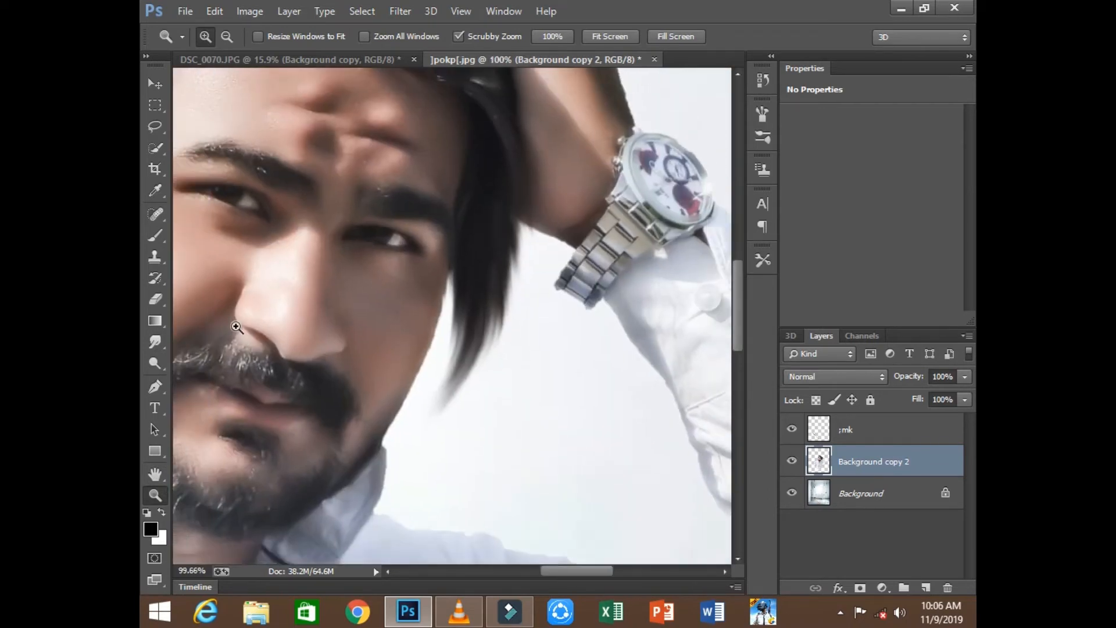
drag(585, 355, 585, 355)
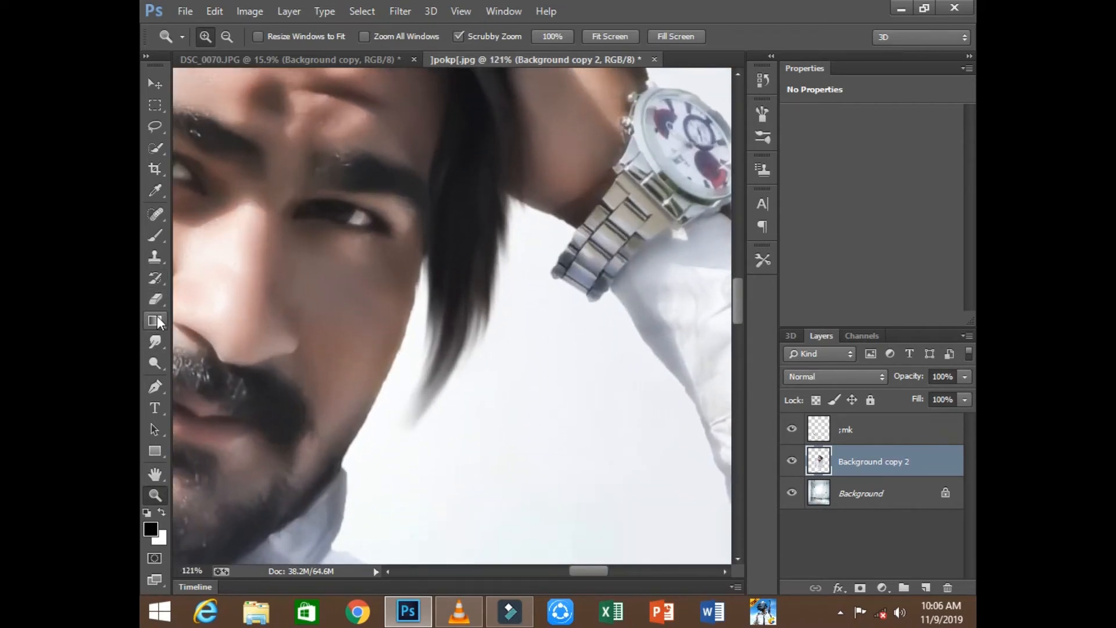
click(155, 342)
mouse_move(413, 372)
mouse_down()
mouse_move(399, 424)
mouse_move(369, 440)
mouse_move(378, 471)
mouse_move(384, 447)
mouse_up()
click(154, 494)
right_click(400, 365)
click(416, 375)
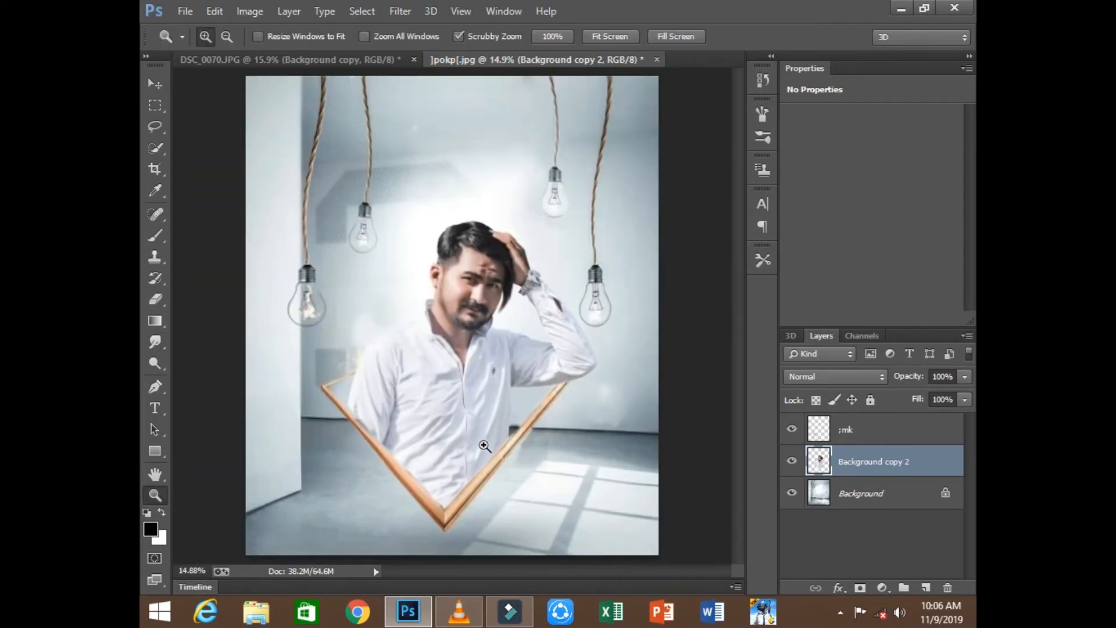
Smudge the hair on top of the head upward and toward the raised hand to add volume
drag(511, 309, 565, 310)
drag(424, 242, 506, 247)
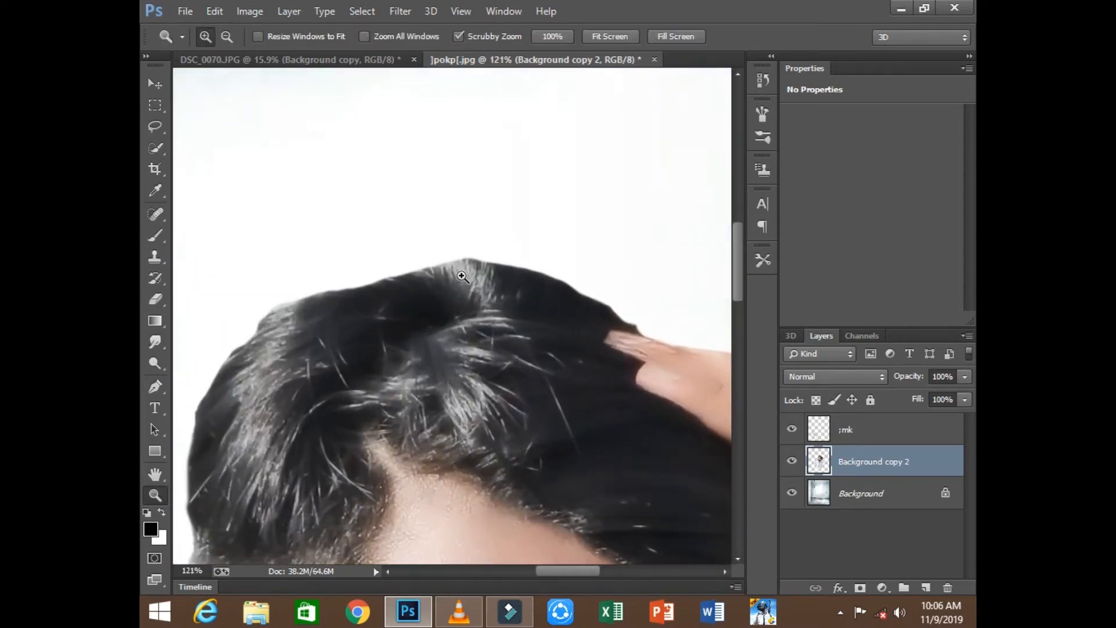
click(155, 342)
drag(272, 317, 282, 273)
drag(265, 329, 296, 247)
drag(281, 308, 329, 239)
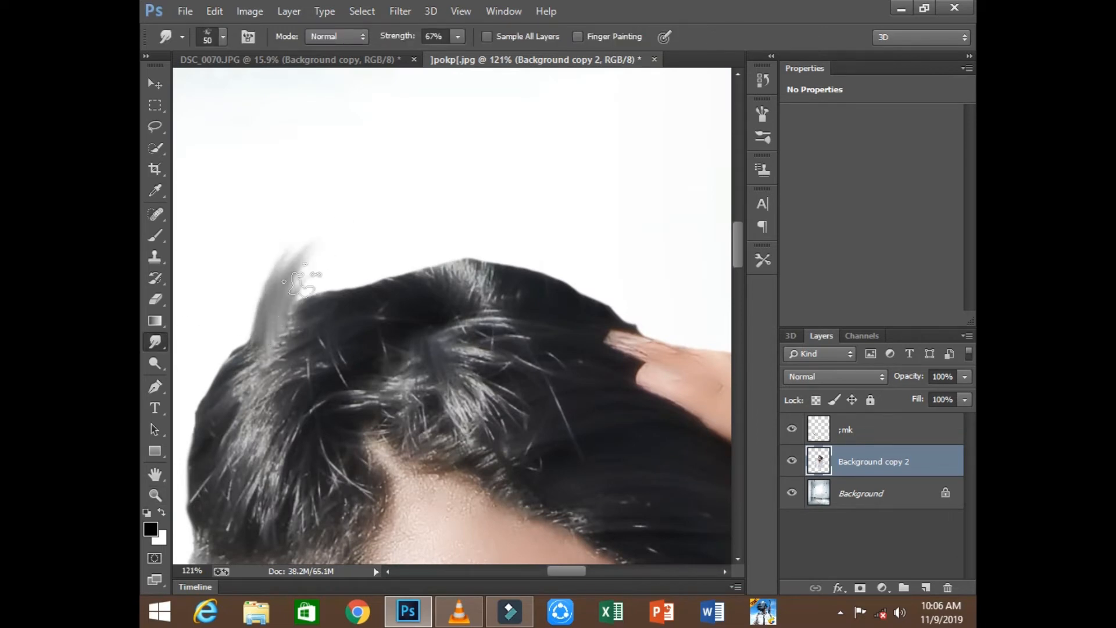
mouse_move(303, 284)
mouse_down()
mouse_move(327, 242)
mouse_move(293, 306)
mouse_move(362, 191)
mouse_move(291, 290)
mouse_move(311, 248)
mouse_move(273, 263)
mouse_move(303, 287)
mouse_move(367, 199)
mouse_move(291, 279)
mouse_move(354, 199)
mouse_move(289, 257)
mouse_move(369, 222)
mouse_move(321, 294)
mouse_move(379, 233)
mouse_move(330, 308)
mouse_move(410, 228)
mouse_move(358, 288)
mouse_move(393, 220)
mouse_move(338, 267)
mouse_move(354, 241)
mouse_move(423, 213)
mouse_move(384, 238)
mouse_move(387, 259)
mouse_move(471, 243)
mouse_move(380, 242)
mouse_move(467, 209)
mouse_move(403, 212)
mouse_move(407, 251)
mouse_move(433, 230)
mouse_move(399, 259)
mouse_move(459, 238)
mouse_move(404, 243)
mouse_move(371, 293)
mouse_move(462, 232)
mouse_move(399, 250)
mouse_move(547, 211)
mouse_move(376, 275)
mouse_move(514, 199)
mouse_move(530, 207)
mouse_move(410, 238)
mouse_move(541, 202)
mouse_move(415, 252)
mouse_move(550, 259)
mouse_move(525, 220)
mouse_move(445, 243)
mouse_move(639, 274)
mouse_move(401, 305)
mouse_move(553, 263)
mouse_move(522, 255)
mouse_move(440, 272)
mouse_move(653, 241)
mouse_move(463, 250)
mouse_move(569, 255)
mouse_move(617, 234)
mouse_move(654, 273)
mouse_move(498, 307)
mouse_move(602, 275)
mouse_move(480, 259)
mouse_move(643, 282)
mouse_move(599, 245)
mouse_move(511, 277)
mouse_move(675, 290)
mouse_move(481, 238)
mouse_move(602, 284)
mouse_move(460, 228)
mouse_move(673, 287)
mouse_move(599, 281)
mouse_move(516, 242)
mouse_move(695, 268)
mouse_move(587, 223)
mouse_up()
Sweep the top hair strands across toward the raised hand using a 73 px Smudge brush
right_click(610, 276)
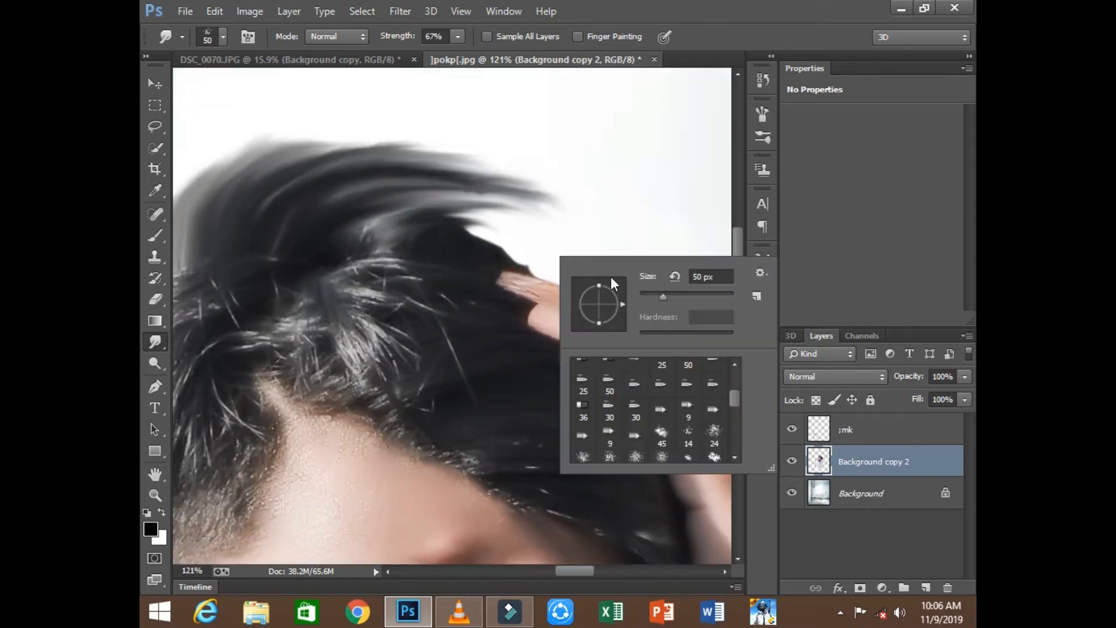
drag(674, 297, 673, 298)
mouse_move(453, 261)
mouse_down()
mouse_move(507, 236)
mouse_move(541, 237)
mouse_up()
mouse_move(448, 242)
mouse_down()
mouse_move(572, 224)
mouse_move(432, 218)
mouse_move(590, 231)
mouse_up()
drag(433, 224, 607, 236)
drag(460, 209, 670, 250)
mouse_move(482, 253)
mouse_down()
mouse_move(649, 287)
mouse_move(508, 251)
mouse_move(622, 267)
mouse_up()
mouse_move(541, 238)
mouse_down()
mouse_move(639, 255)
mouse_move(640, 284)
mouse_up()
drag(490, 225, 628, 269)
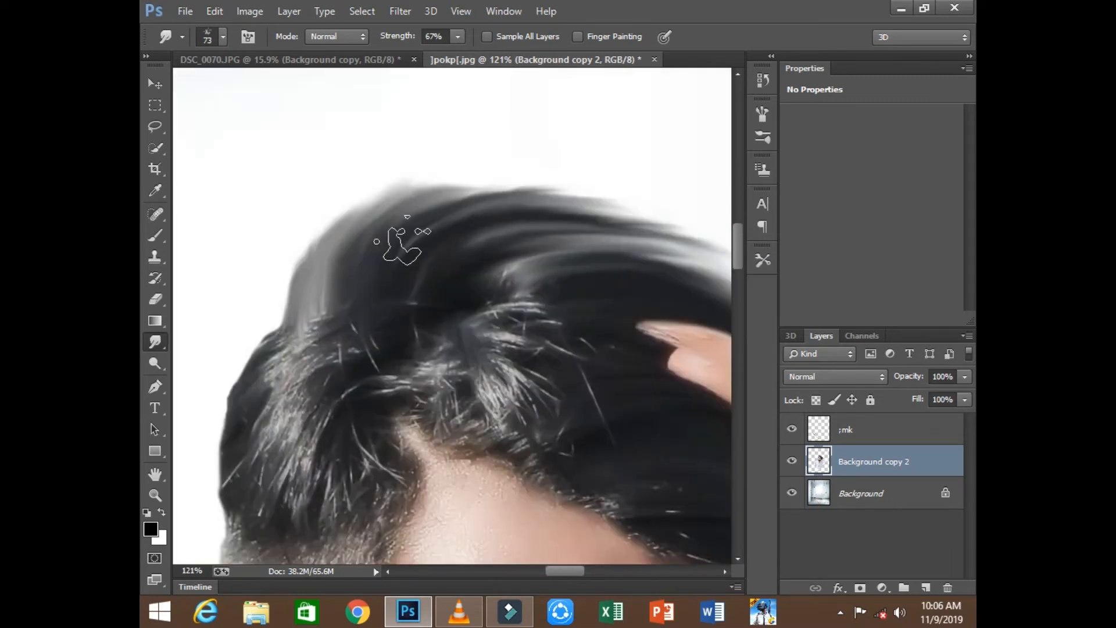
Smudge the hair outline at the back of the crown into a fuller curve and check the whole composition
drag(301, 307, 313, 236)
drag(317, 289, 362, 209)
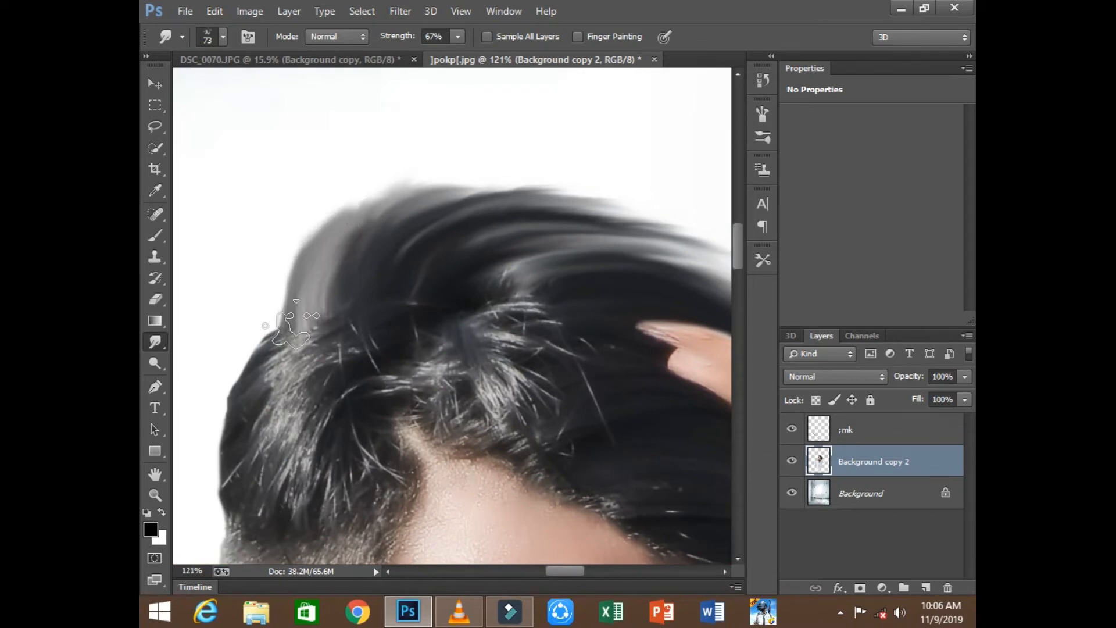
mouse_move(289, 329)
mouse_down()
mouse_move(297, 244)
mouse_move(319, 304)
mouse_move(364, 194)
mouse_move(393, 209)
mouse_move(479, 189)
mouse_up()
mouse_move(419, 210)
mouse_down()
mouse_move(472, 185)
mouse_move(514, 193)
mouse_up()
drag(460, 208, 623, 187)
drag(513, 224, 701, 247)
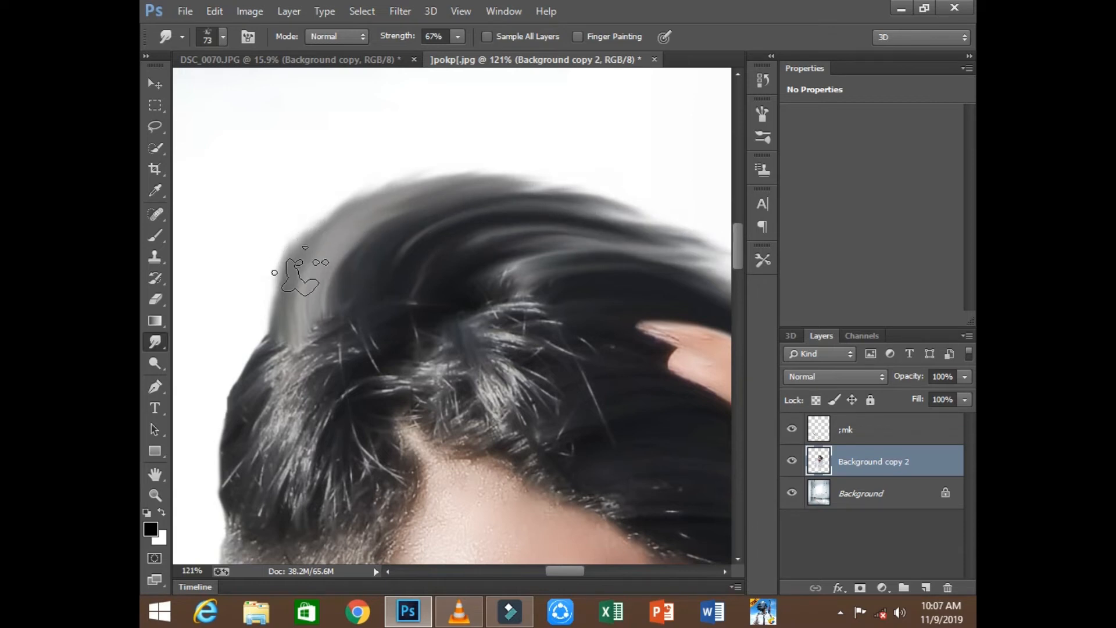
mouse_move(301, 272)
mouse_down()
mouse_move(331, 218)
mouse_move(422, 179)
mouse_up()
right_click(436, 208)
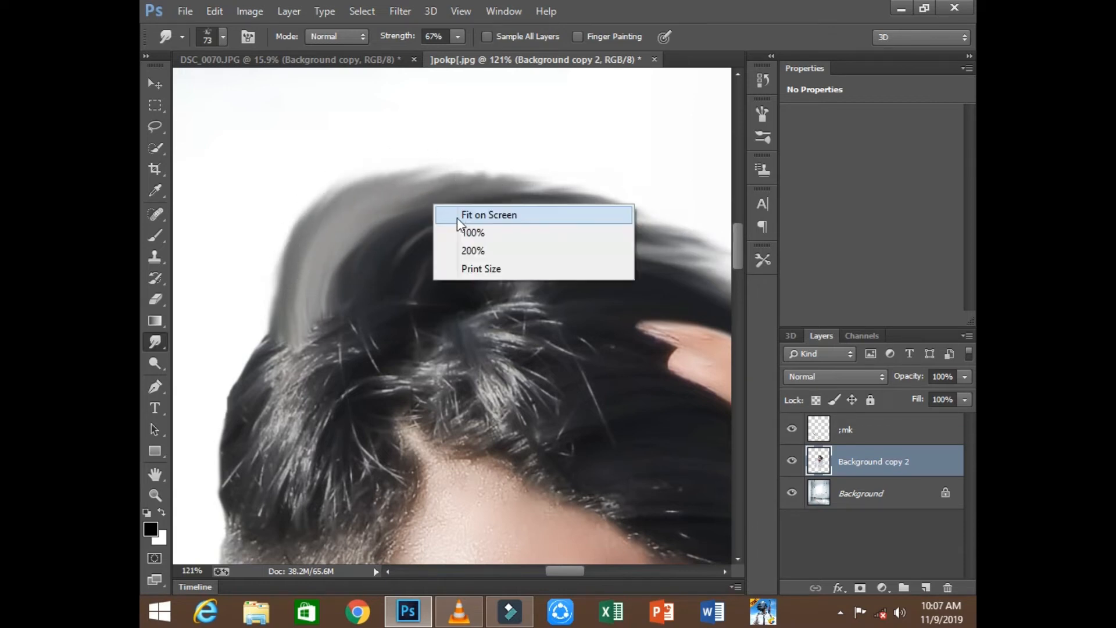
click(457, 215)
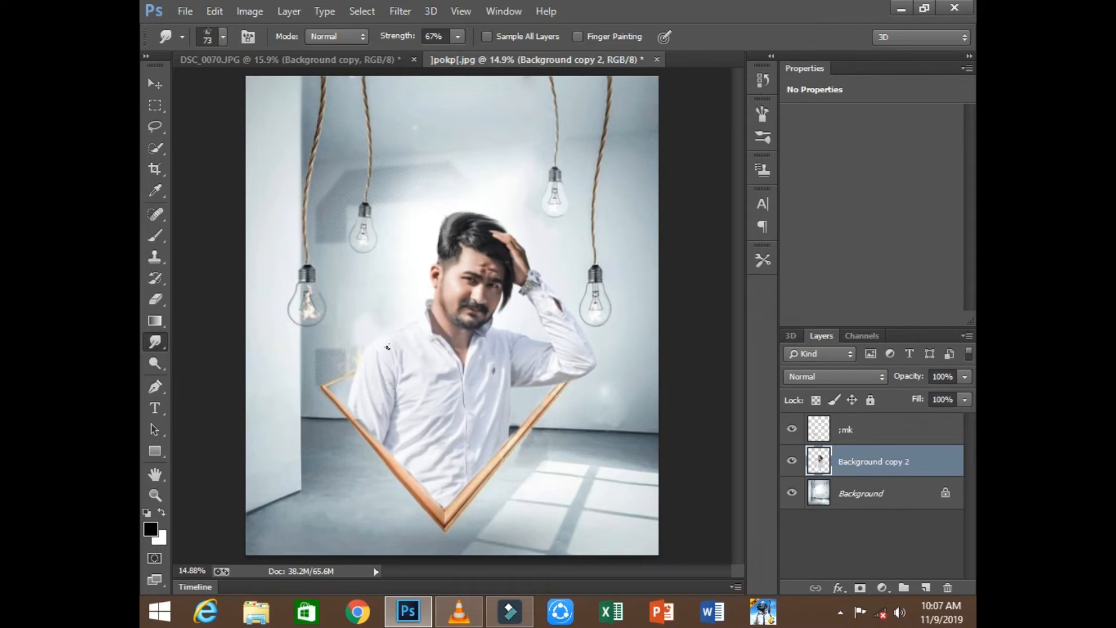
click(157, 497)
right_click(489, 269)
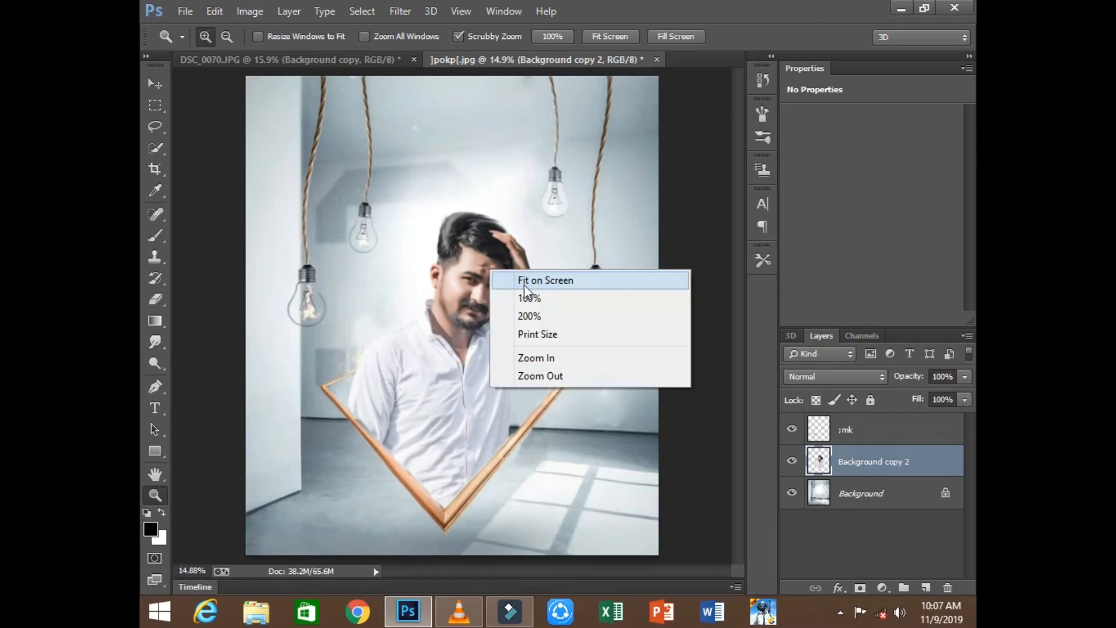
click(552, 279)
Reshape the hair outline with Liquify's Forward Warp tool at brush size 300 and pressure 51, and apply it
click(407, 13)
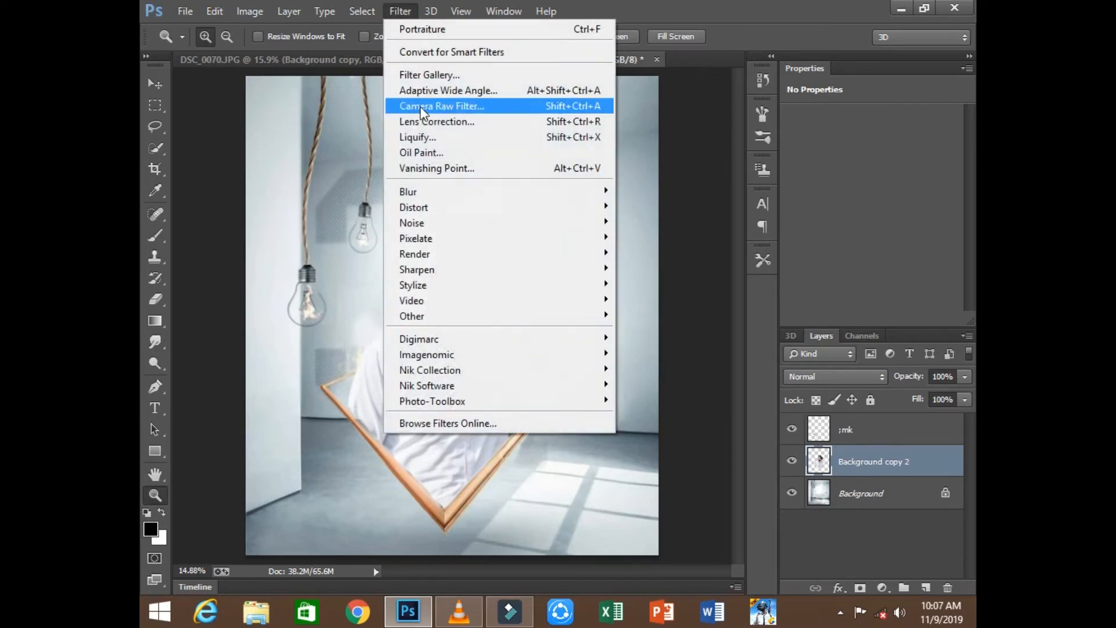
click(500, 137)
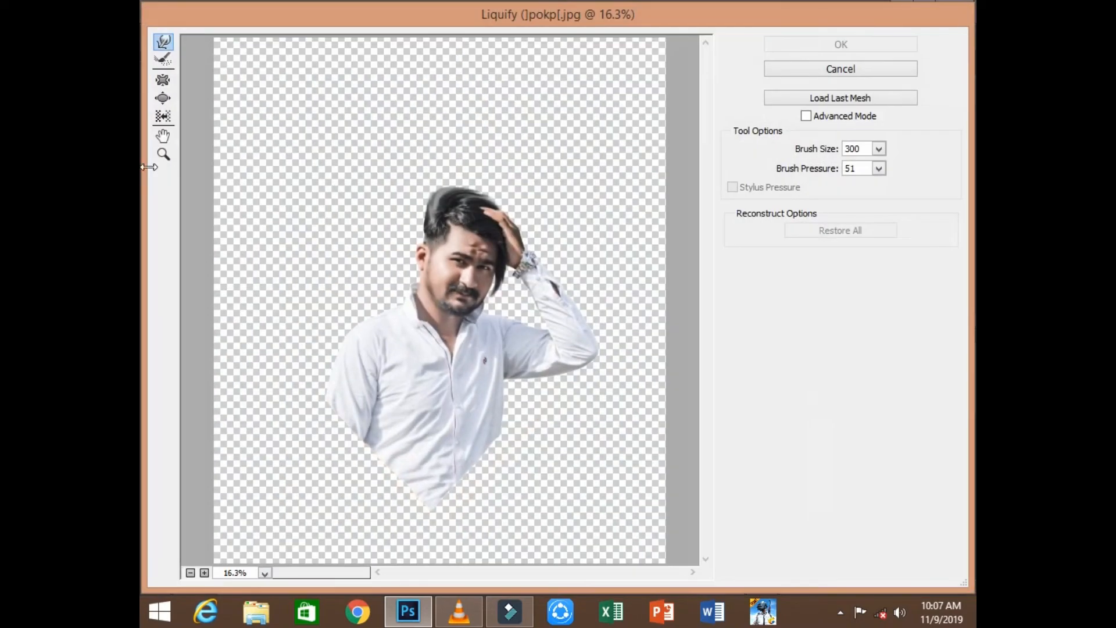
click(163, 154)
click(554, 331)
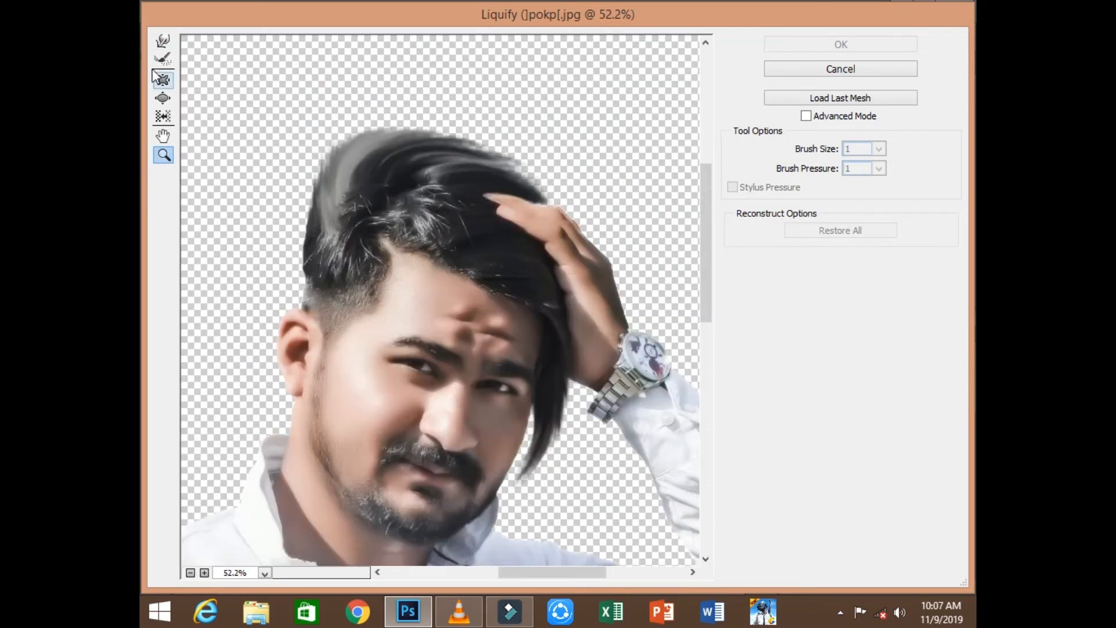
click(164, 41)
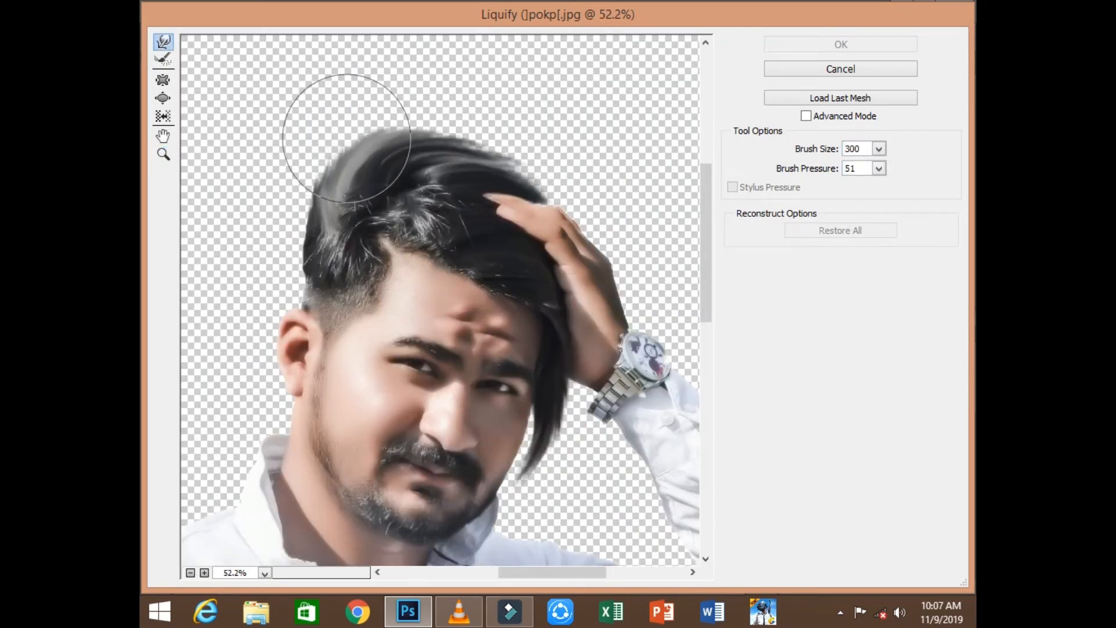
drag(334, 127, 386, 82)
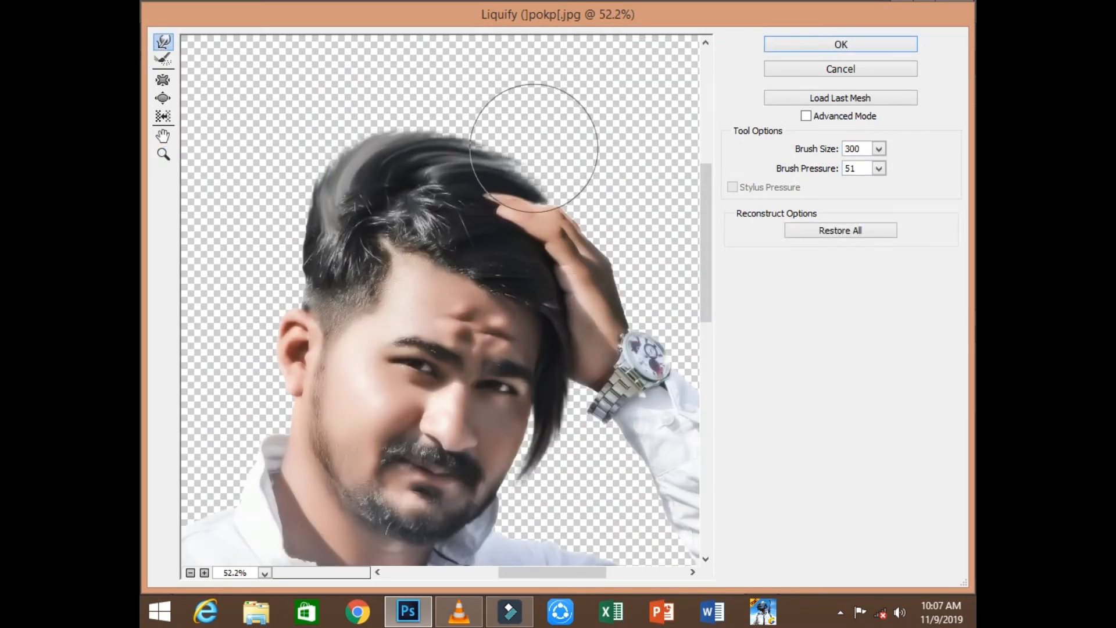
mouse_move(494, 117)
mouse_down()
mouse_move(473, 105)
mouse_move(416, 112)
mouse_move(486, 100)
mouse_move(529, 120)
mouse_up()
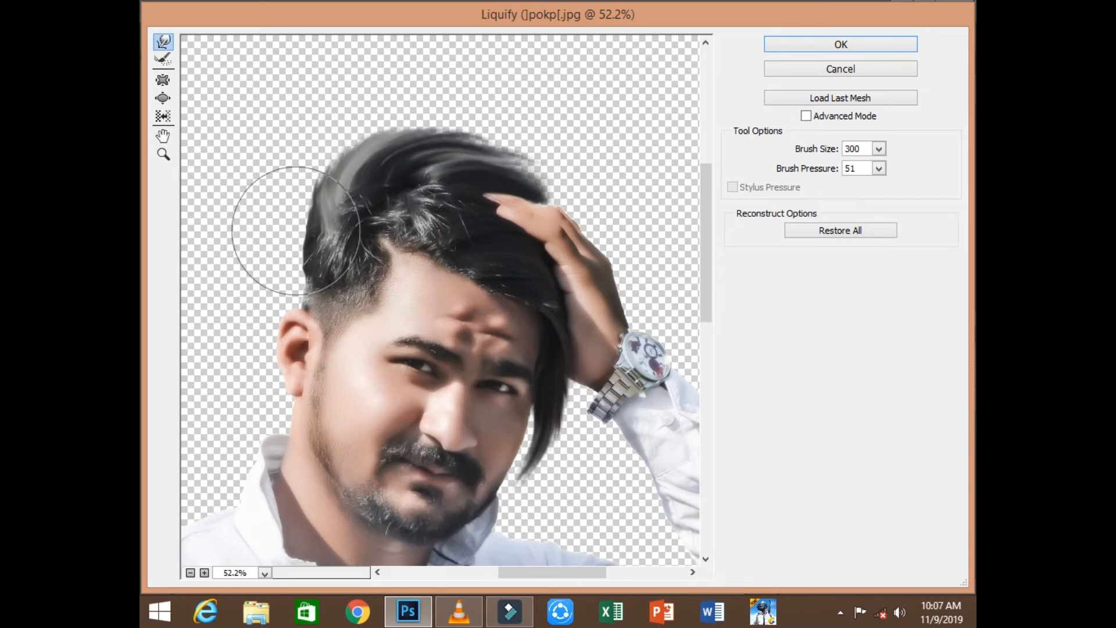
mouse_move(311, 254)
mouse_down()
mouse_move(300, 230)
mouse_move(305, 241)
mouse_up()
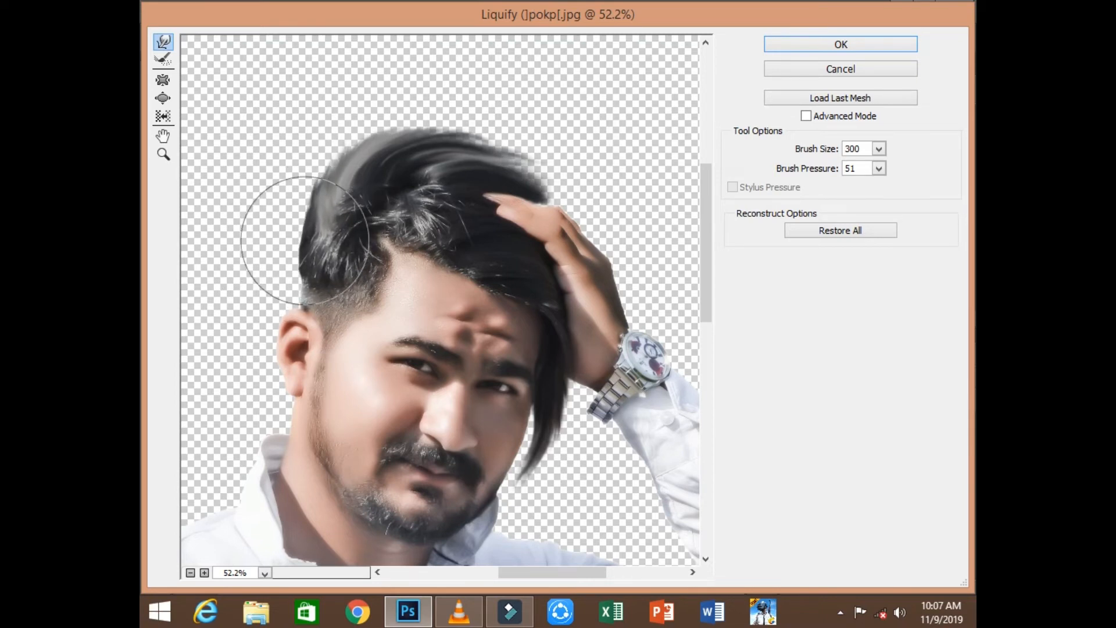
click(825, 45)
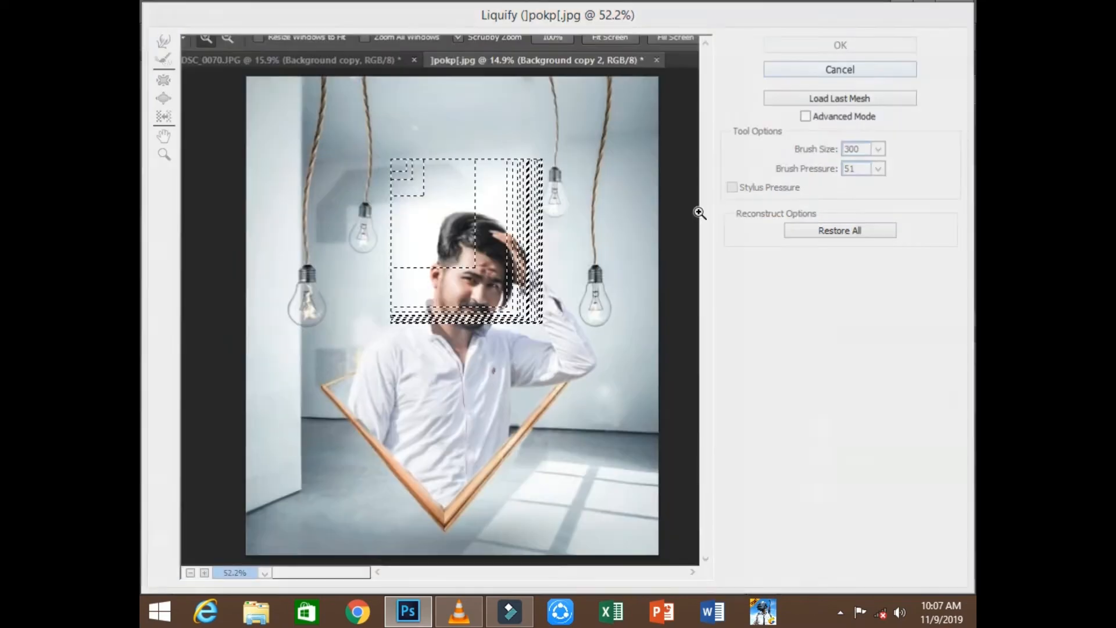
Brighten the shaded side of the face and the raised sleeve with the Camera Raw Adjustment Brush at +1.45 exposure, and apply it
click(400, 11)
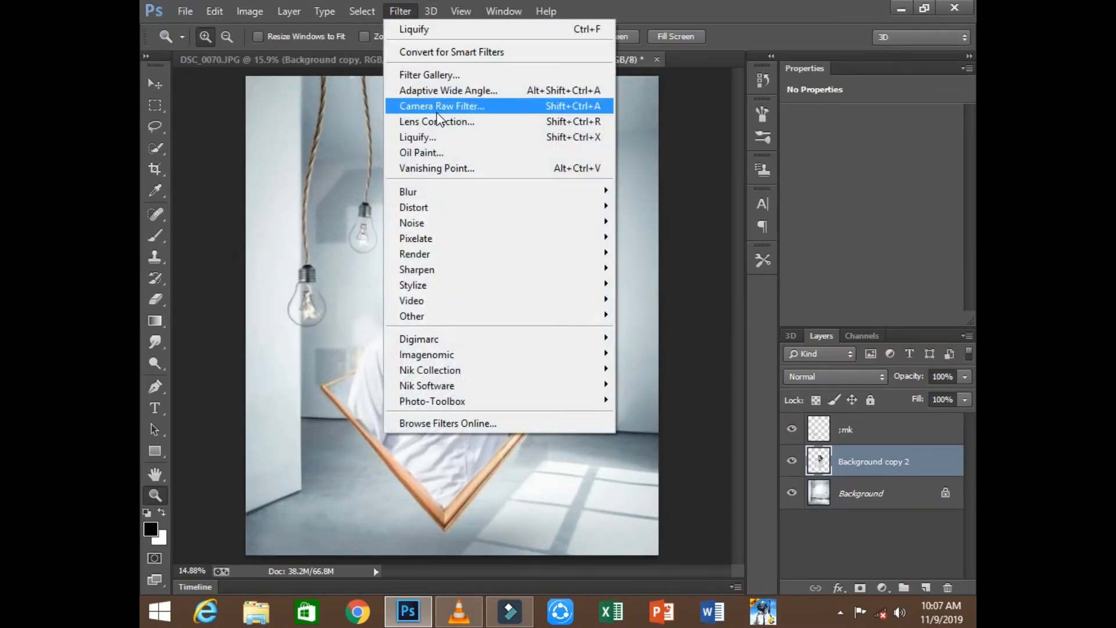
click(483, 104)
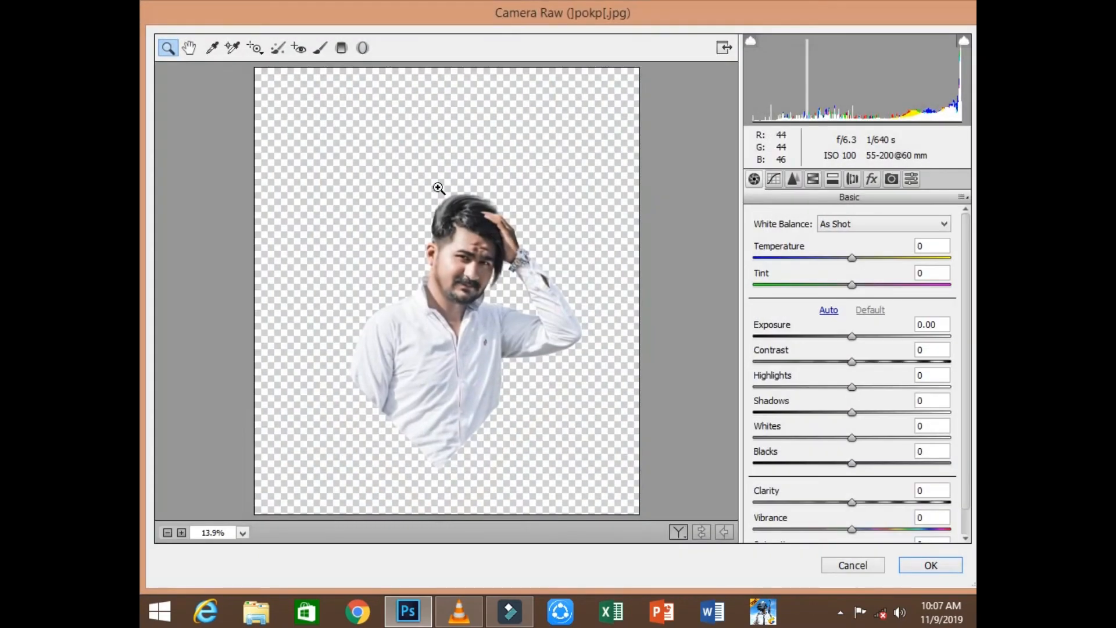
click(316, 51)
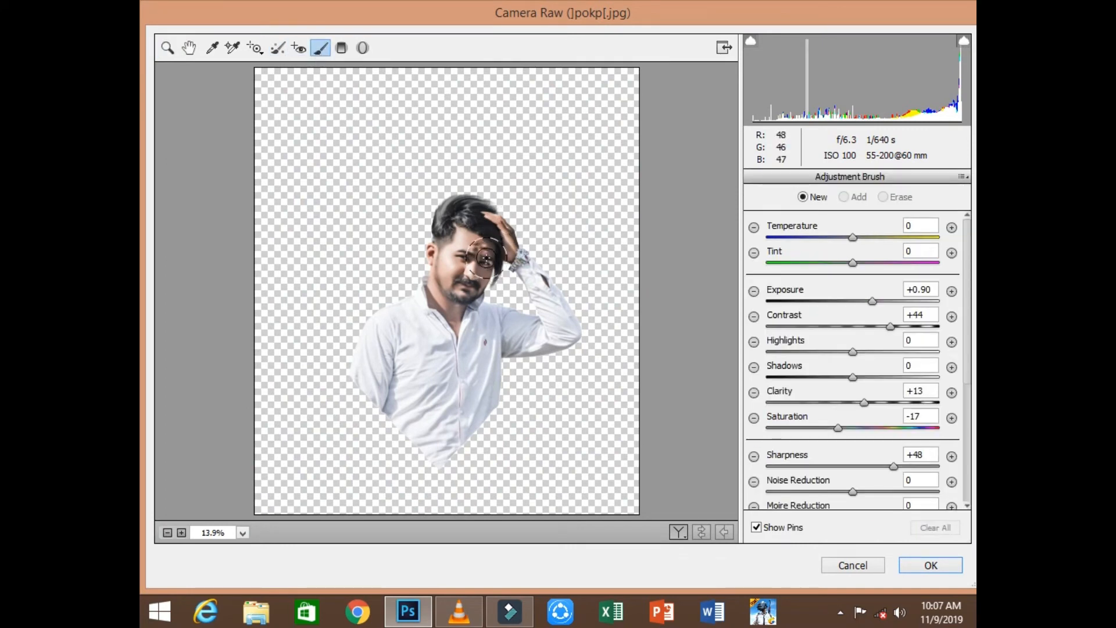
drag(496, 242, 474, 308)
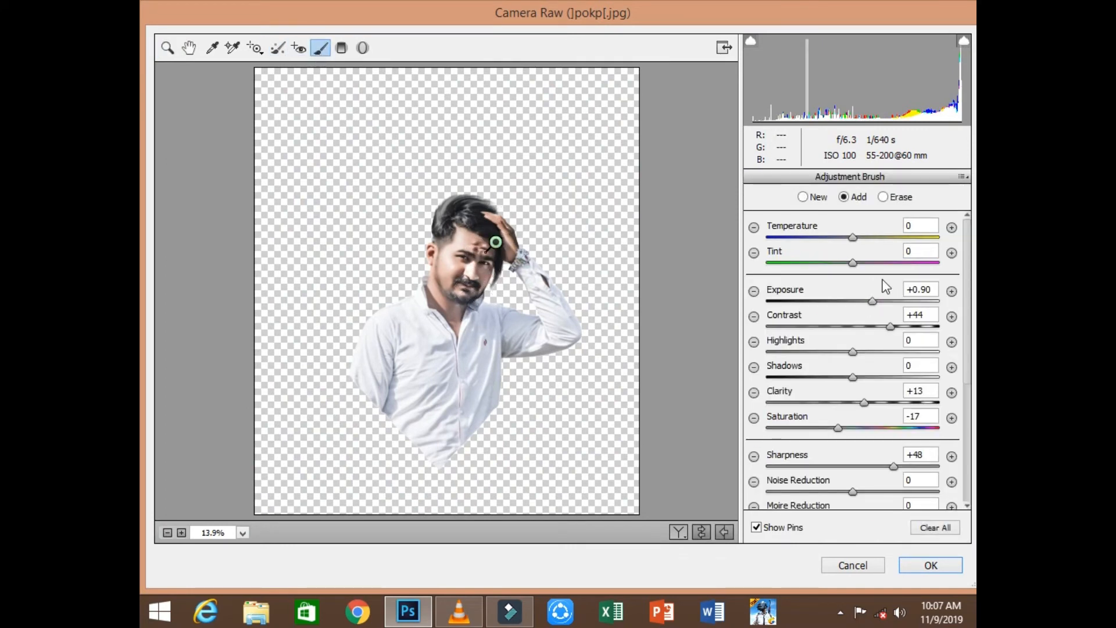
drag(870, 301, 885, 301)
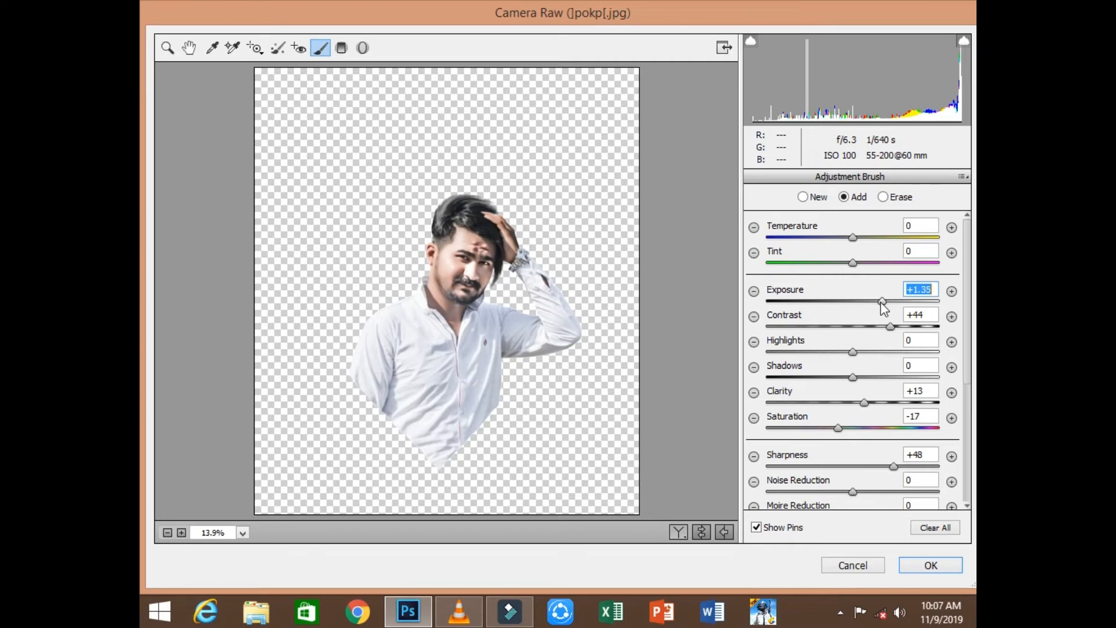
drag(532, 237, 557, 329)
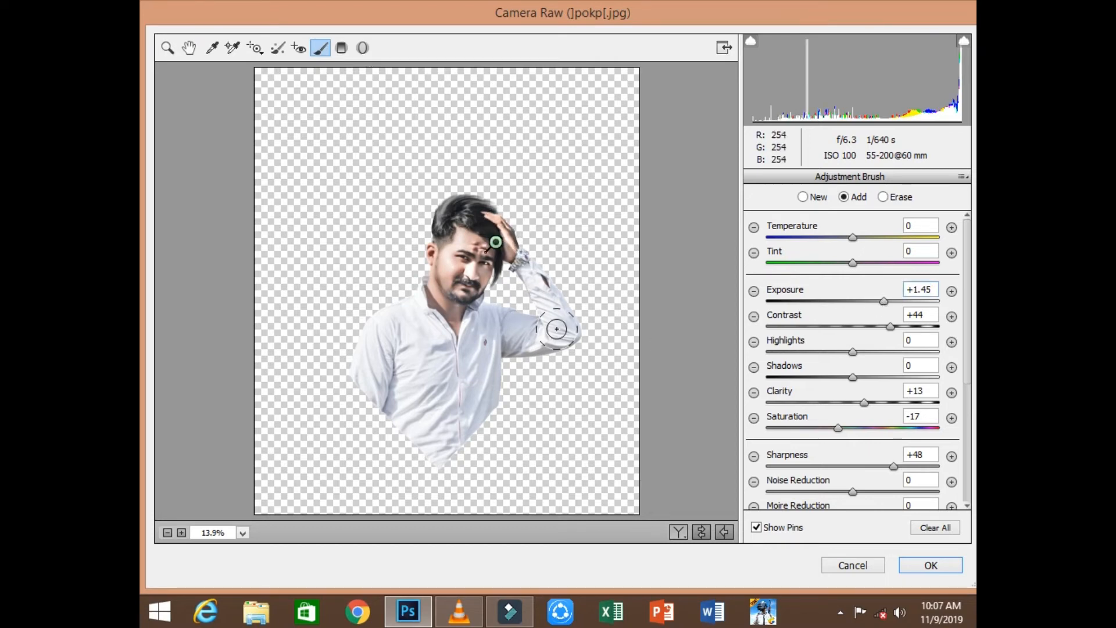
click(931, 567)
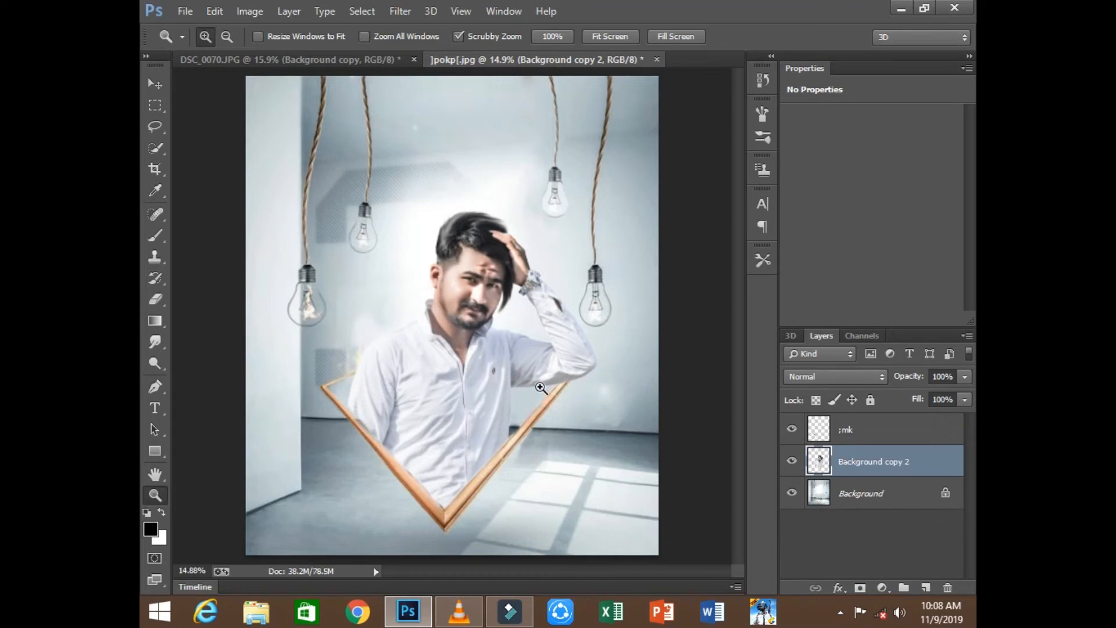
drag(472, 289, 503, 306)
right_click(503, 305)
click(517, 314)
click(517, 313)
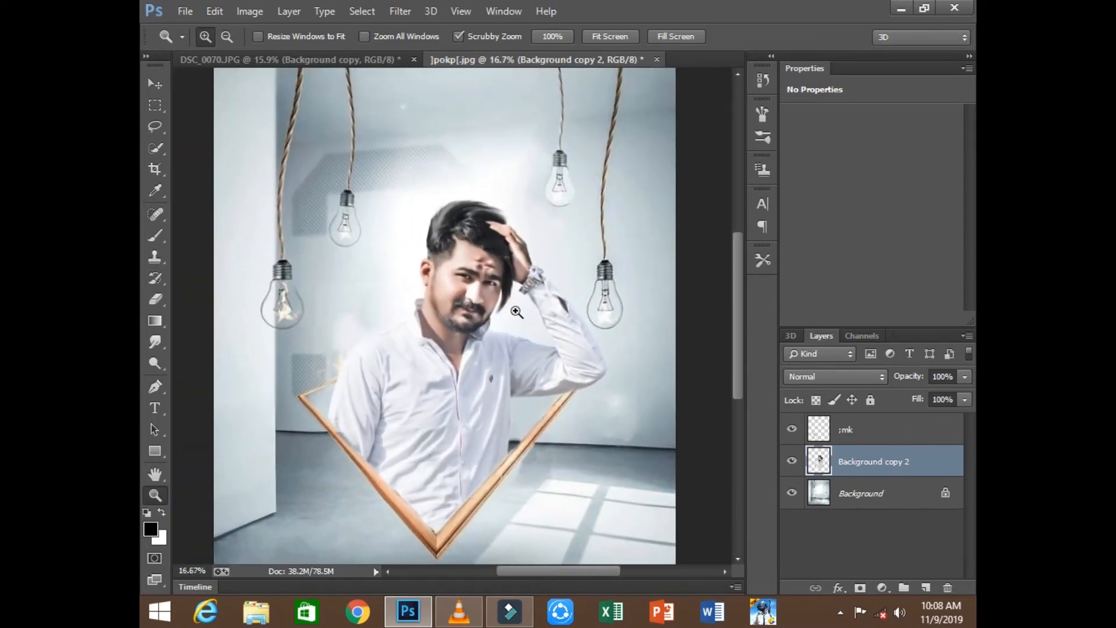
right_click(517, 312)
click(537, 323)
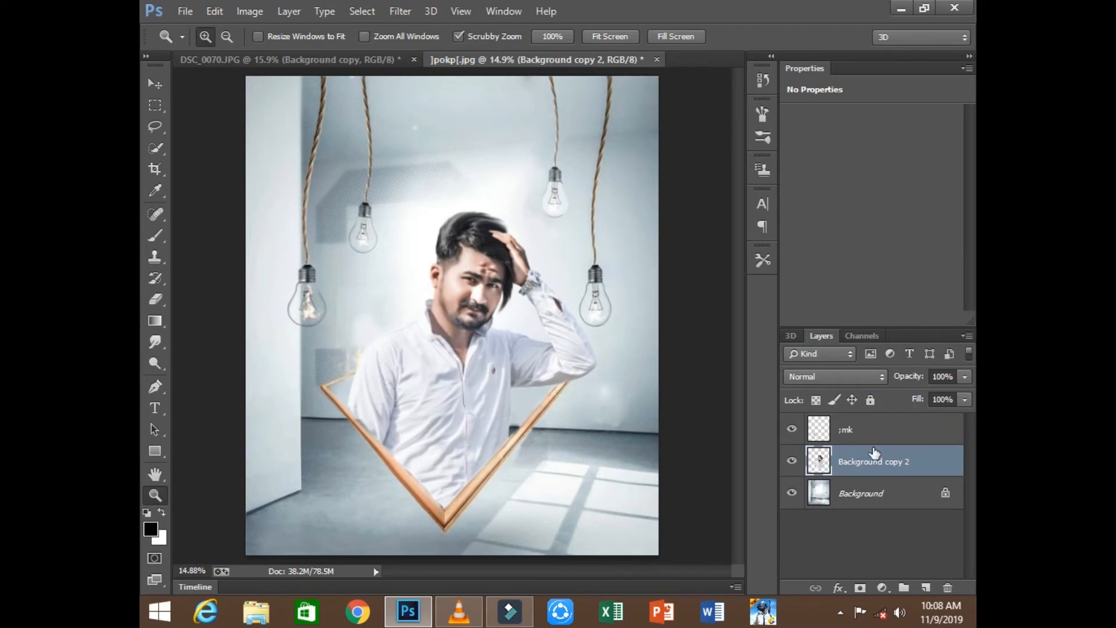
Duplicate the man's layer and select his whole figure on the copy using a 1300 px Quick Selection brush
drag(916, 584, 925, 587)
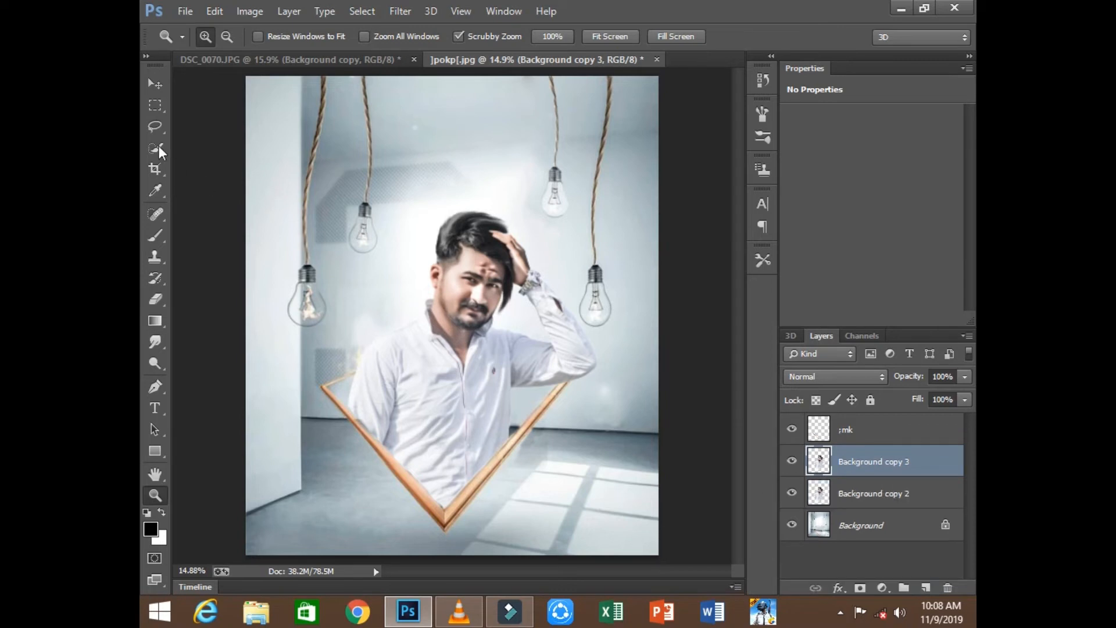
click(158, 82)
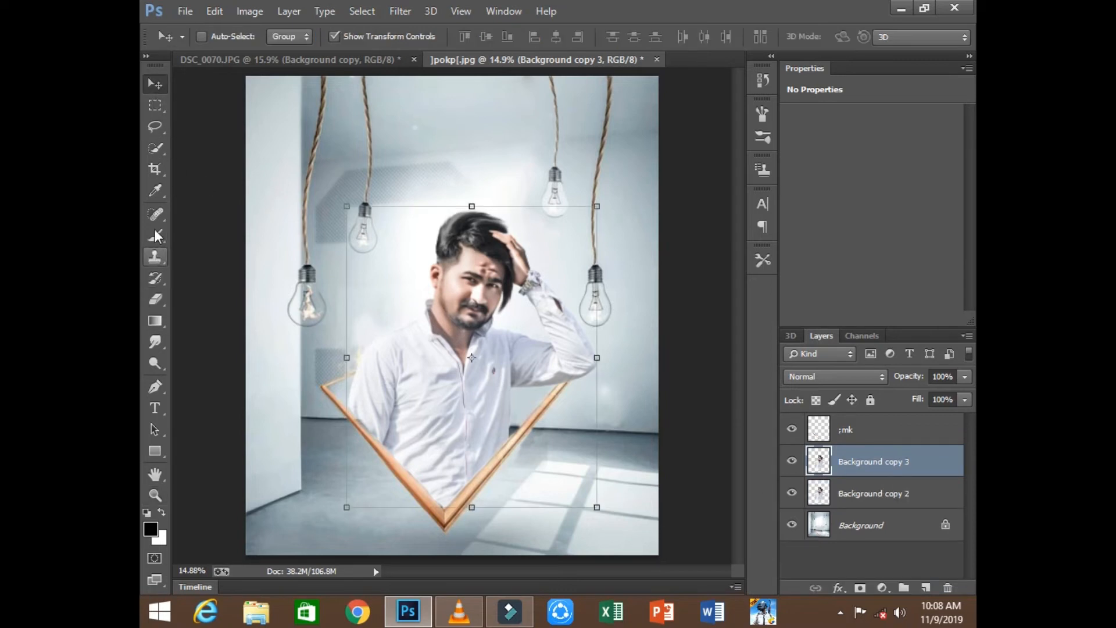
click(155, 149)
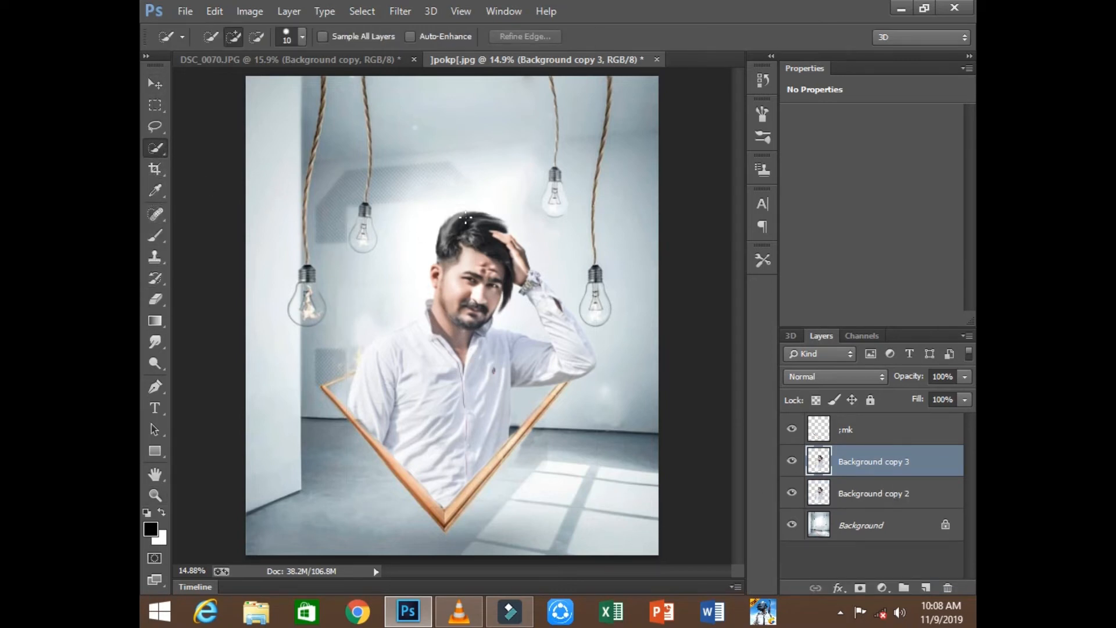
key(])
key(])
key(])
key(])
key(])
key(])
key(])
key(])
key(])
key(])
key(])
mouse_move(466, 216)
mouse_down()
mouse_move(314, 561)
mouse_move(466, 326)
mouse_up()
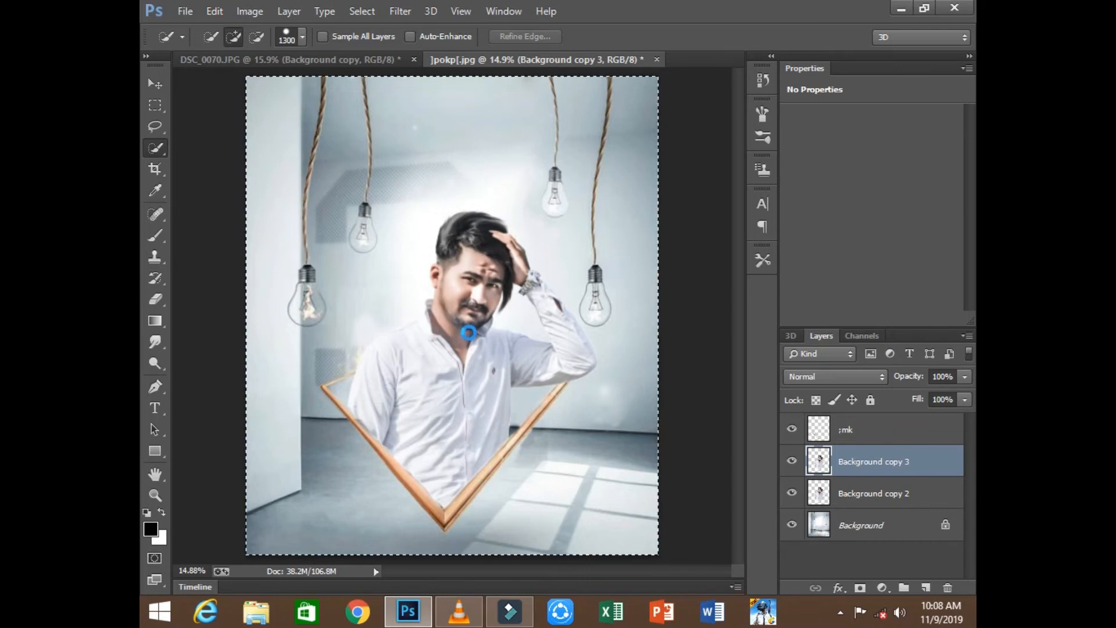
Fill the selected figure with black to make a silhouette, and deselect it
right_click(487, 251)
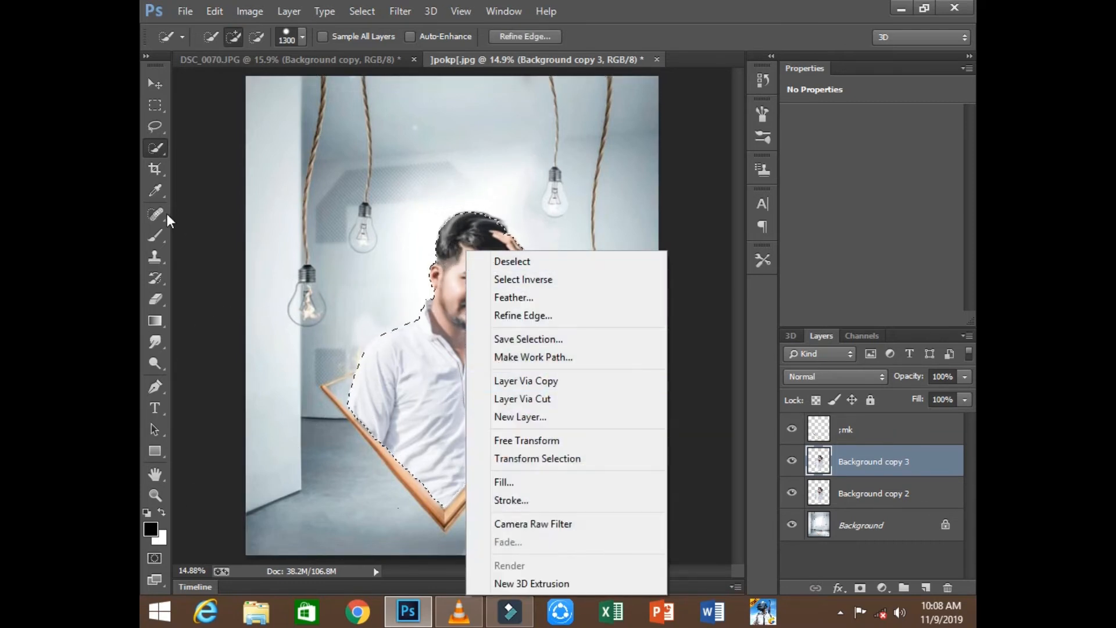
key(Escape)
right_click(487, 251)
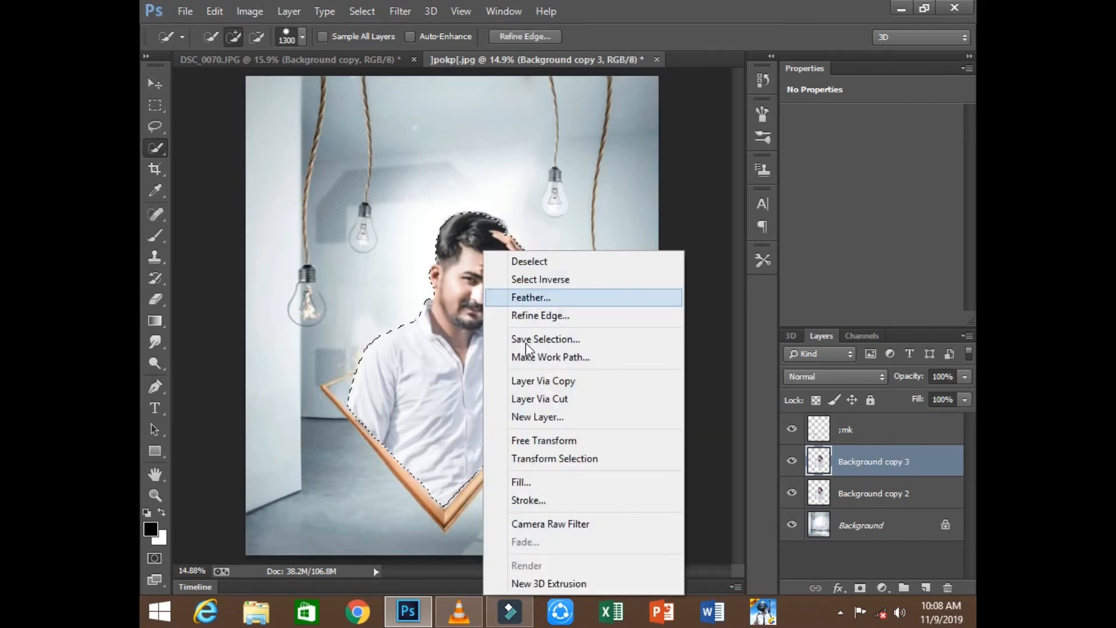
click(610, 482)
click(593, 182)
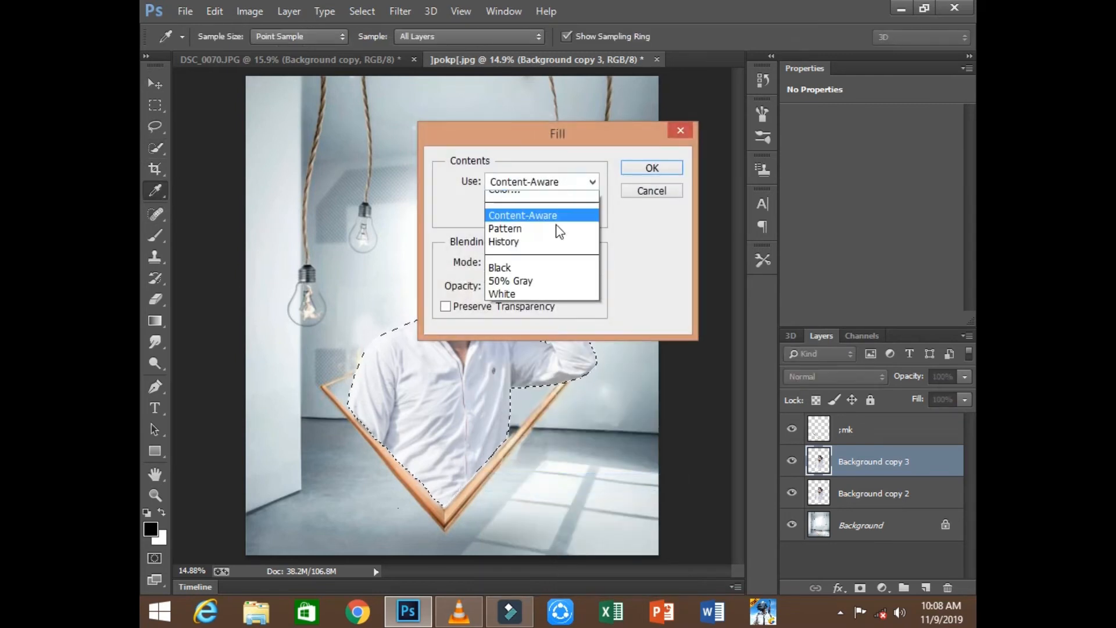
click(530, 300)
click(652, 168)
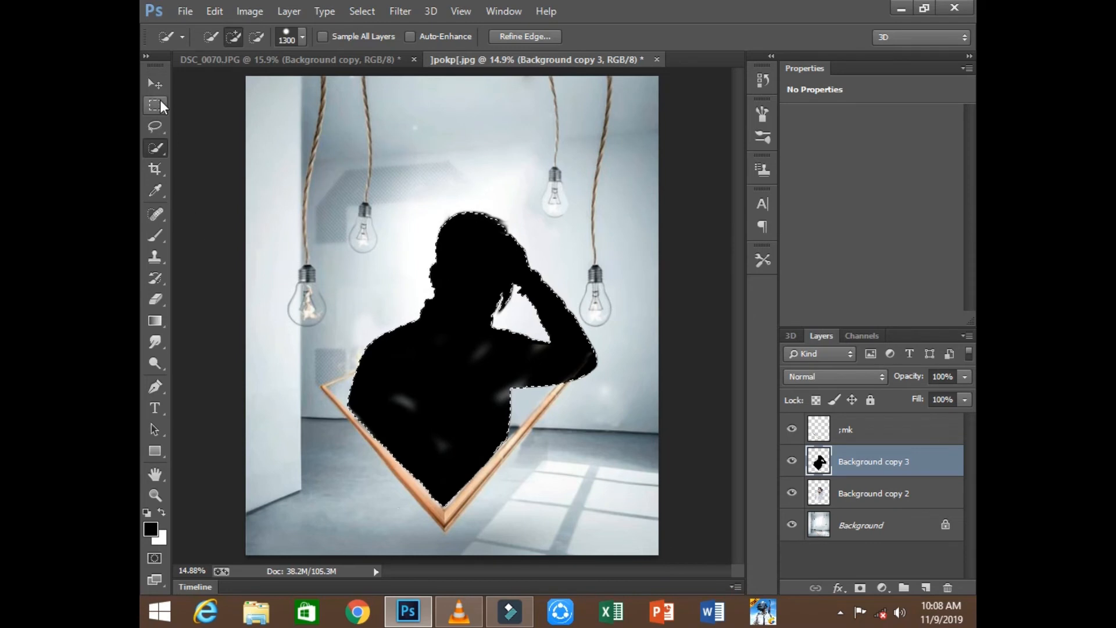
key(l)
right_click(465, 204)
click(482, 208)
Try flipping the black silhouette horizontally and vertically with Free Transform
click(154, 83)
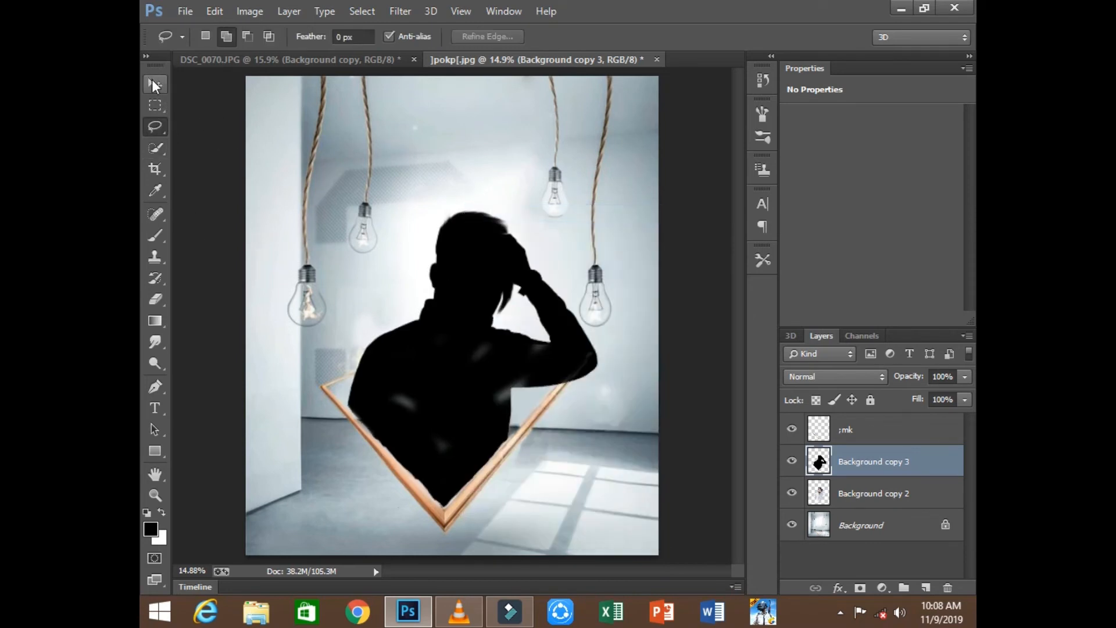
right_click(513, 318)
click(572, 563)
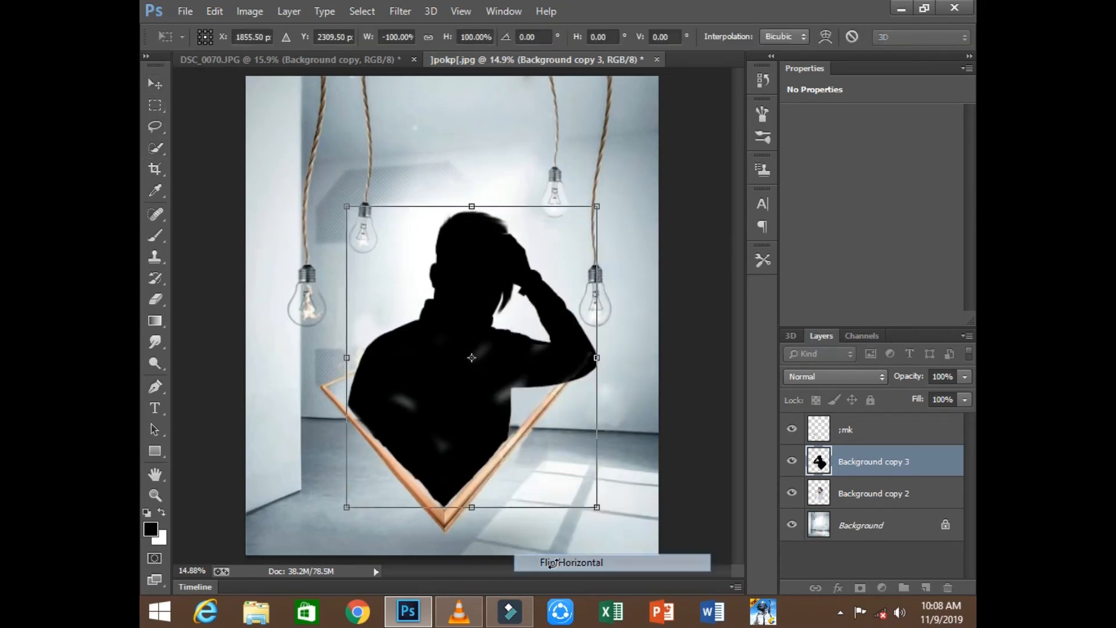
right_click(513, 401)
click(573, 390)
right_click(504, 356)
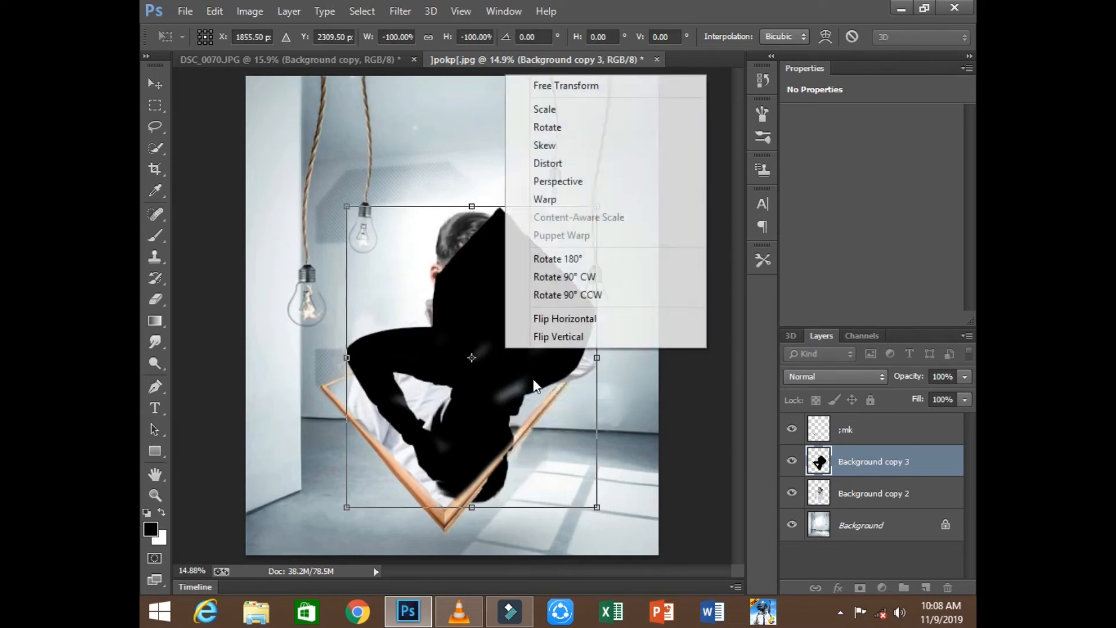
click(553, 325)
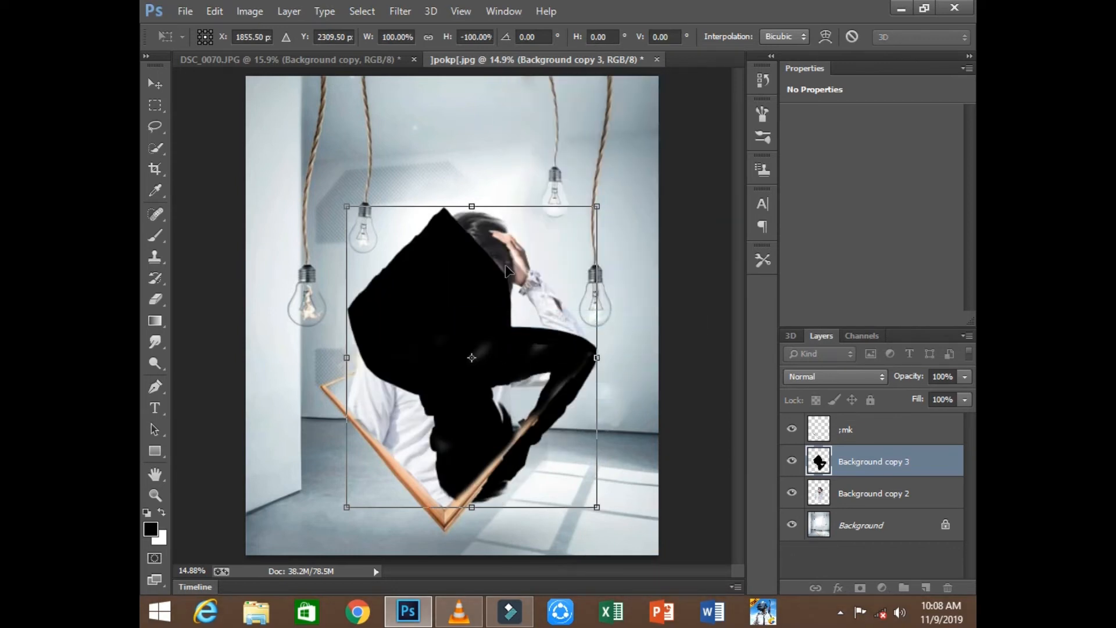
right_click(506, 269)
click(584, 528)
Flip the silhouette vertically, place it on the floor below the frame's right edge with a slight tilt, and apply the transform
right_click(495, 374)
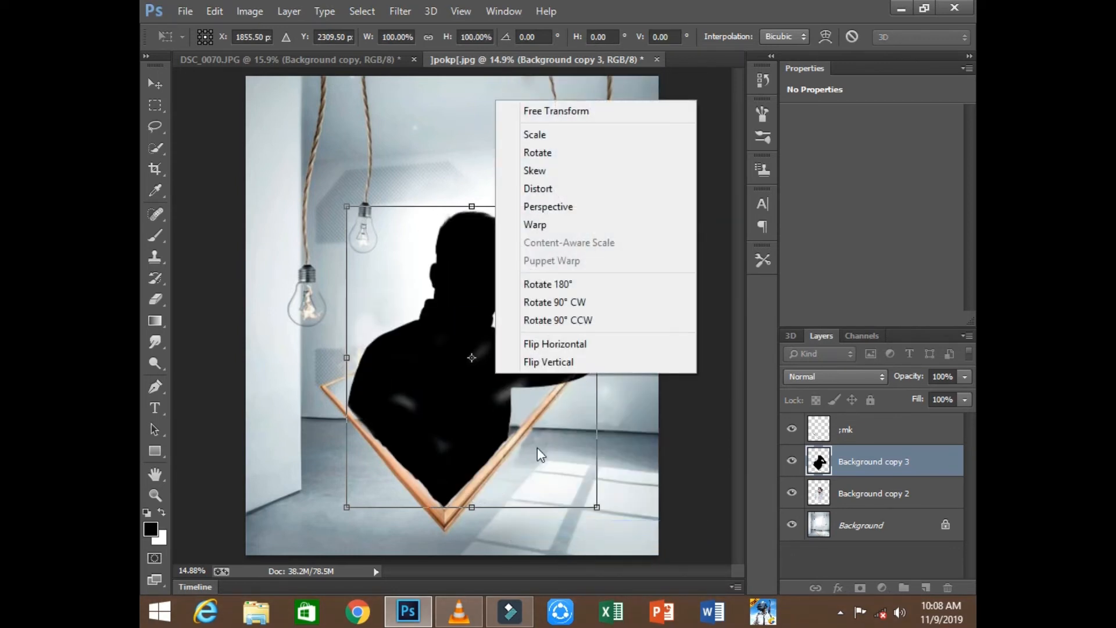
click(548, 362)
drag(504, 303, 567, 434)
drag(585, 391, 575, 382)
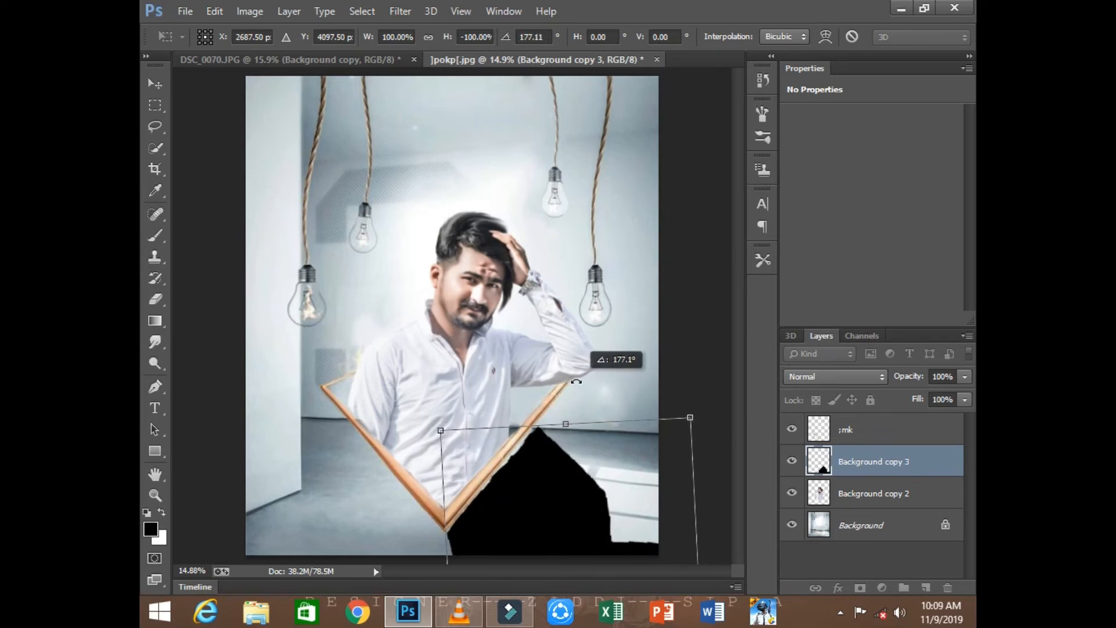
double_click(574, 495)
mouse_move(576, 496)
mouse_down()
mouse_move(583, 503)
mouse_move(581, 494)
mouse_up()
Lower the silhouette layer's opacity to 13% so it reads as a floor shadow
click(964, 376)
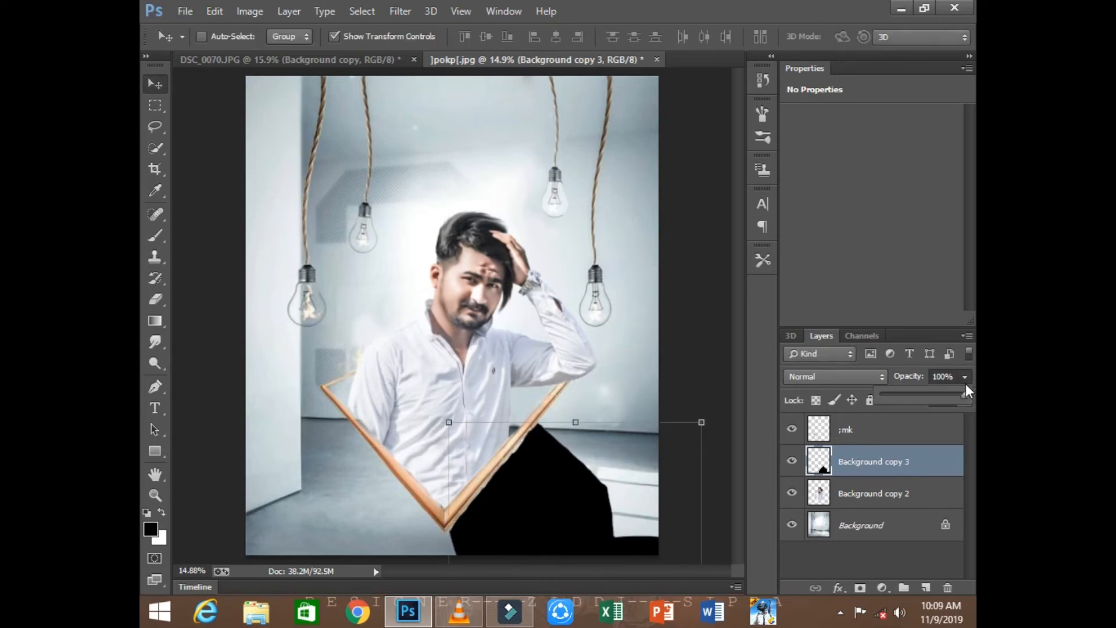
drag(919, 399, 894, 397)
Set the Eraser to a soft round brush of 1053 px with 0% hardness for fading the floor shadow
click(154, 299)
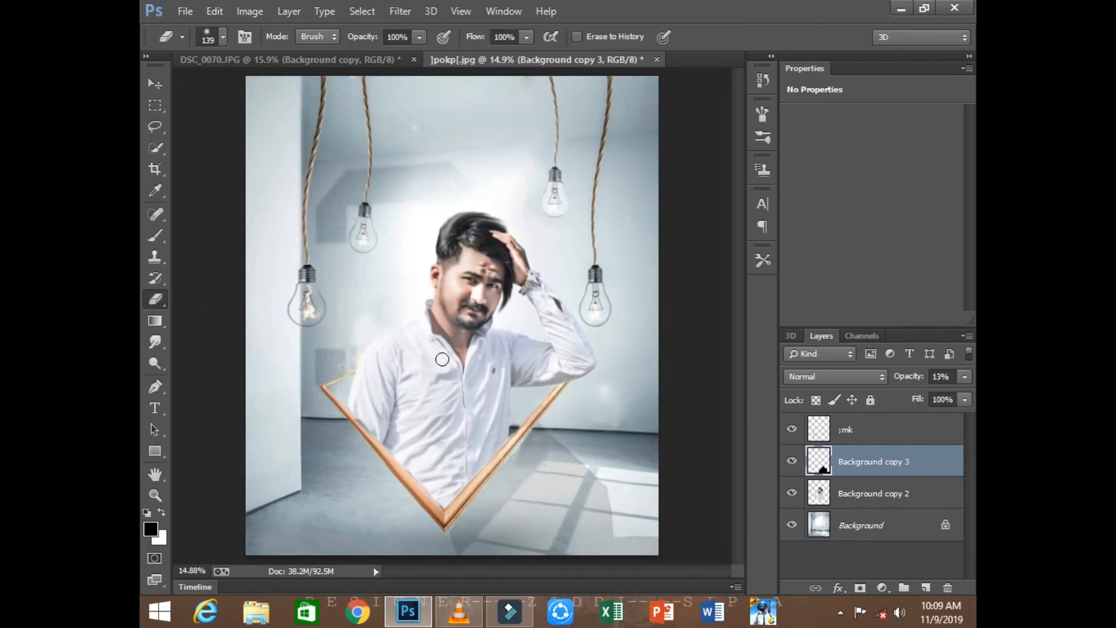
right_click(660, 331)
right_click(647, 284)
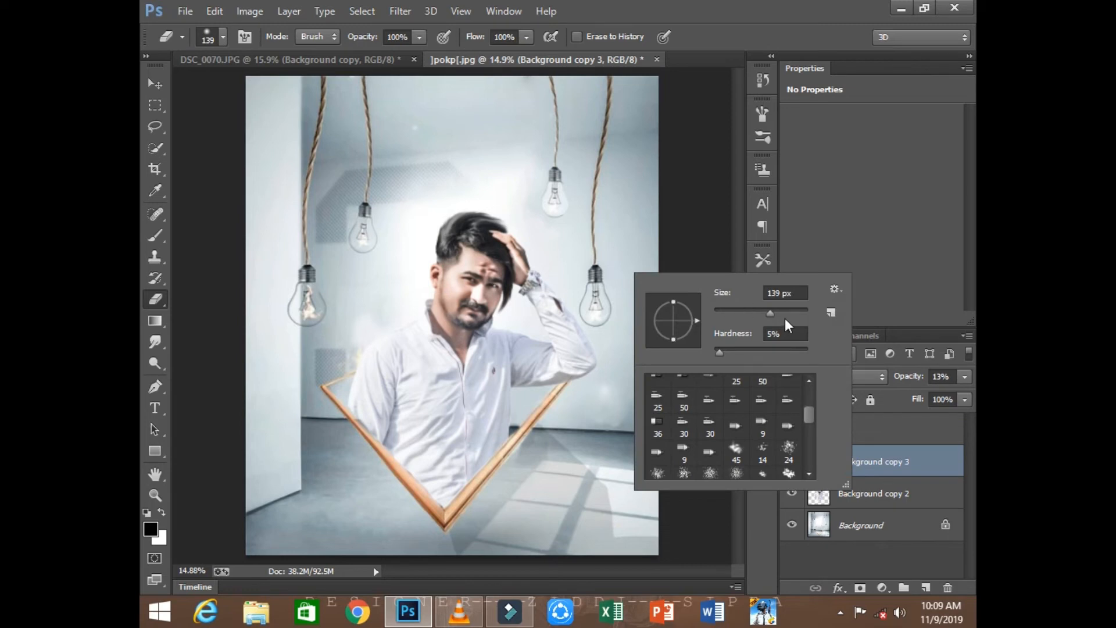
scroll(721, 443, up, 3)
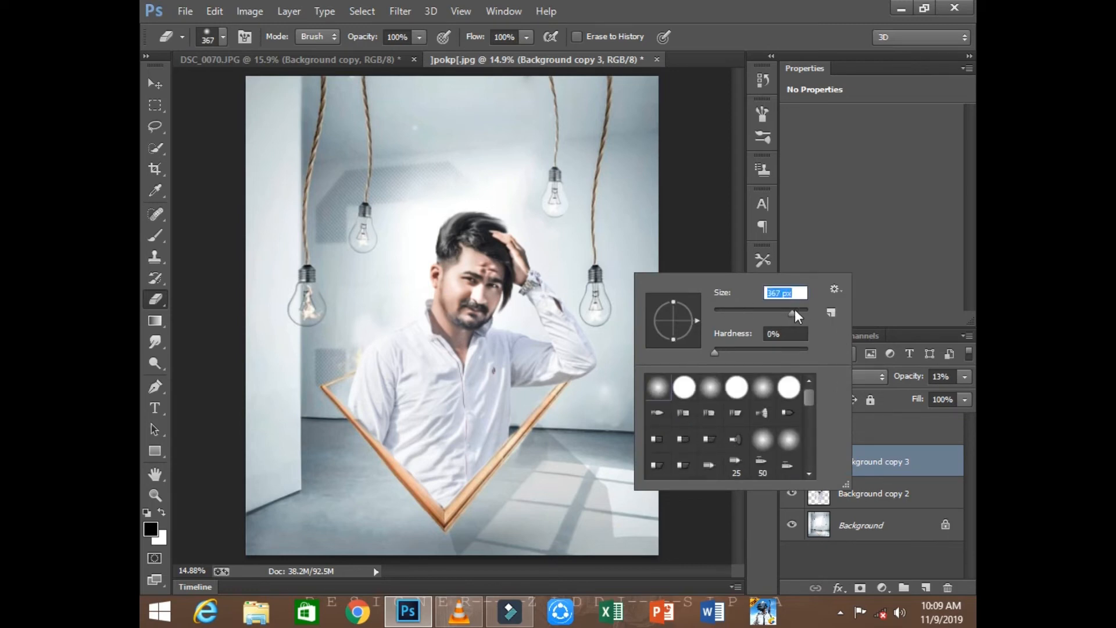
drag(794, 311, 799, 313)
click(608, 265)
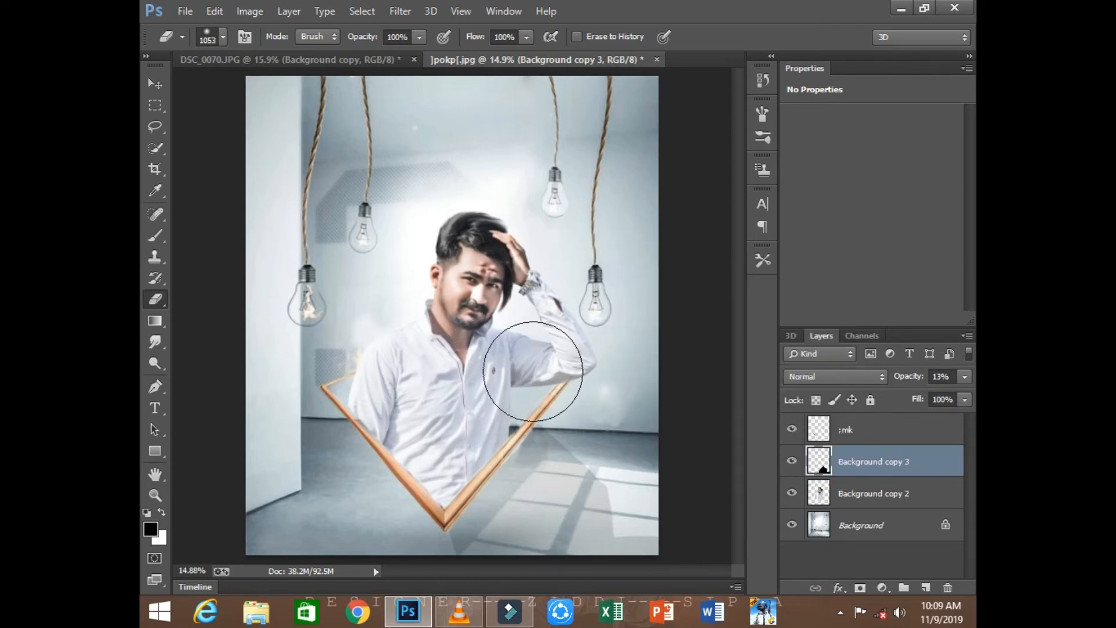